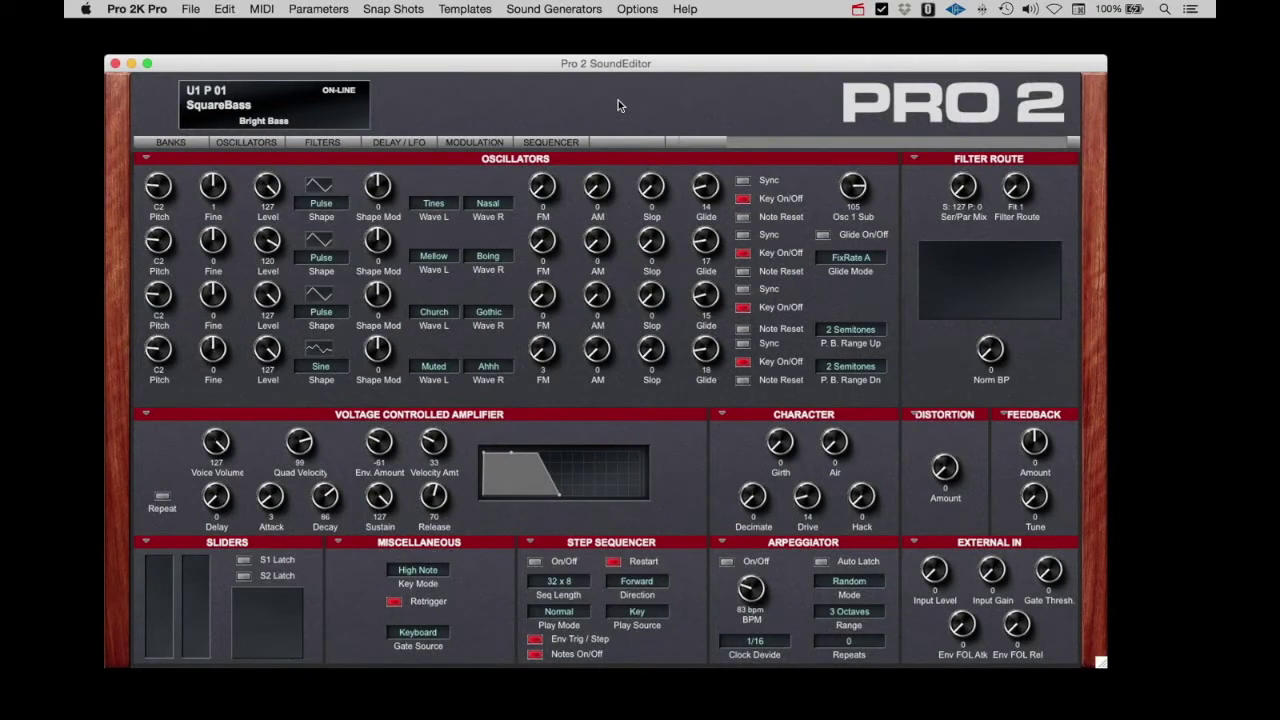
Open Sound Generators > Program Genetics to show the Mommy and Daddy breeding lists.
{"action": "left_click", "coordinate": [567, 12]}
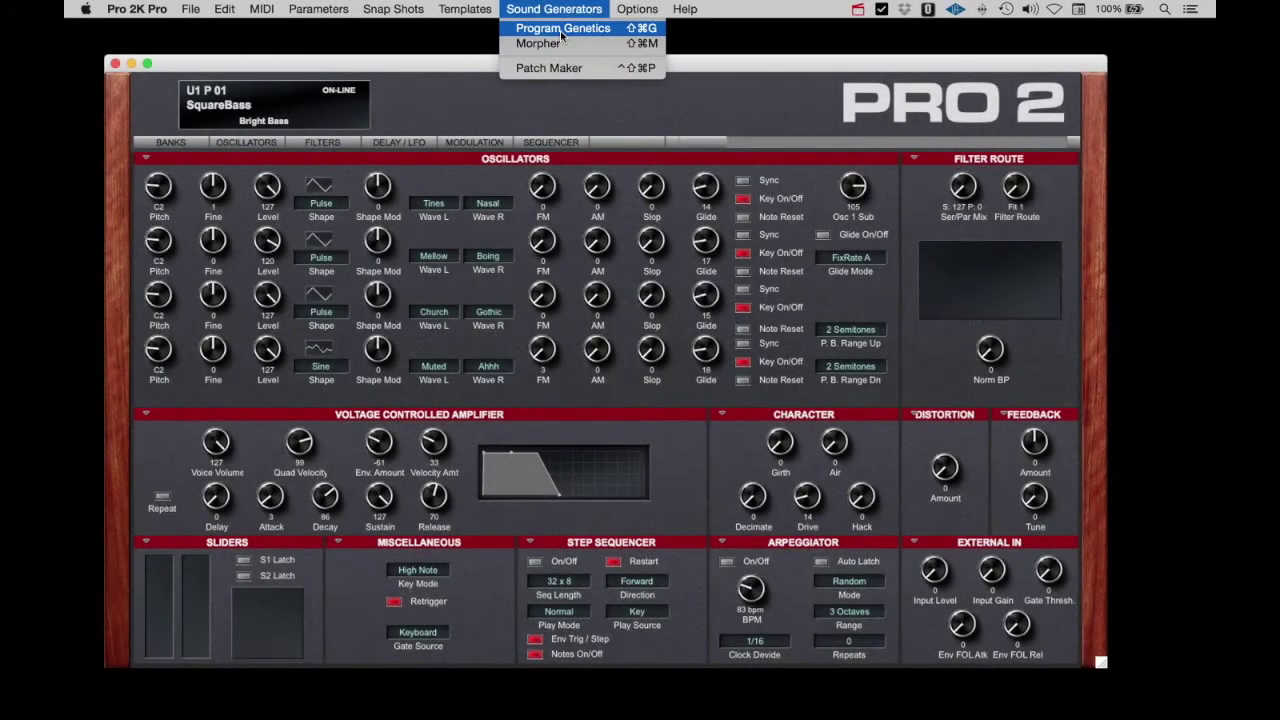
{"action": "left_click", "coordinate": [562, 30]}
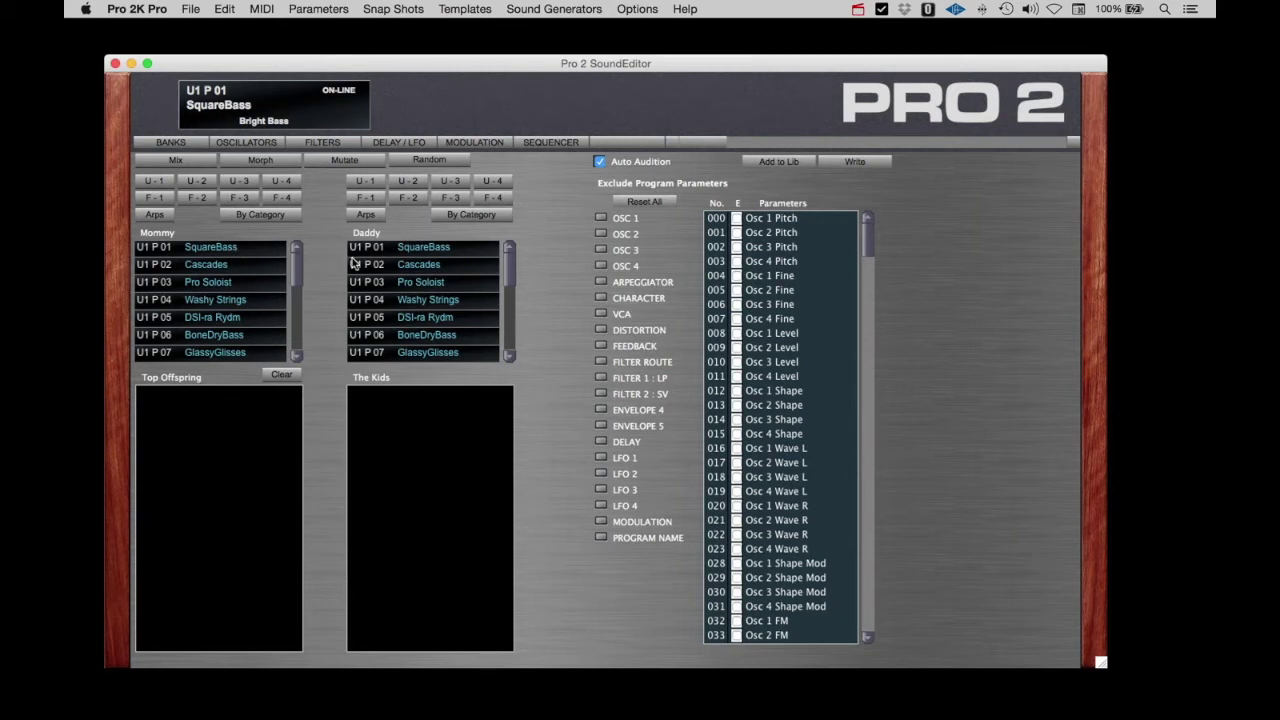
Browse the Mommy and Daddy banks, then return both lists to the first user bank.
{"action": "left_click", "coordinate": [193, 181]}
{"action": "left_click", "coordinate": [160, 181]}
{"action": "left_click", "coordinate": [458, 198]}
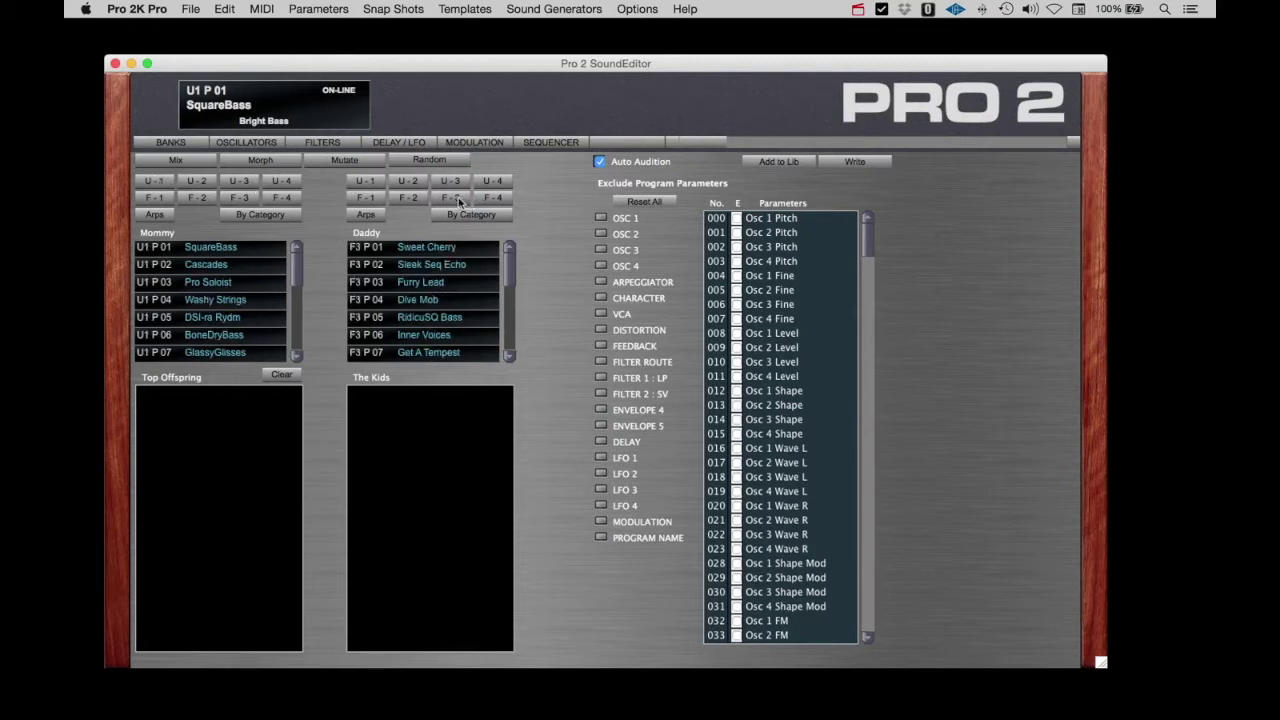
{"action": "left_click", "coordinate": [366, 181]}
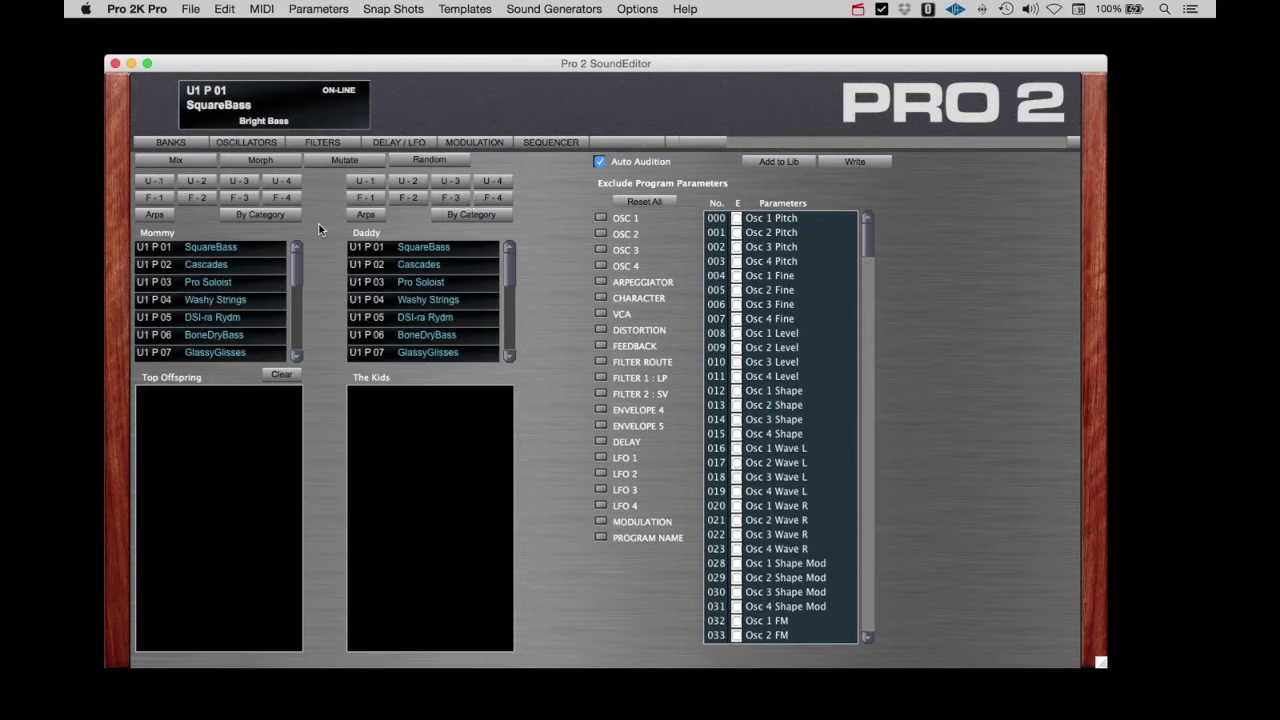
Pick SquareBass as Mommy and GlassyGlisses as Daddy and mix them into offspring.
{"action": "left_click", "coordinate": [201, 252]}
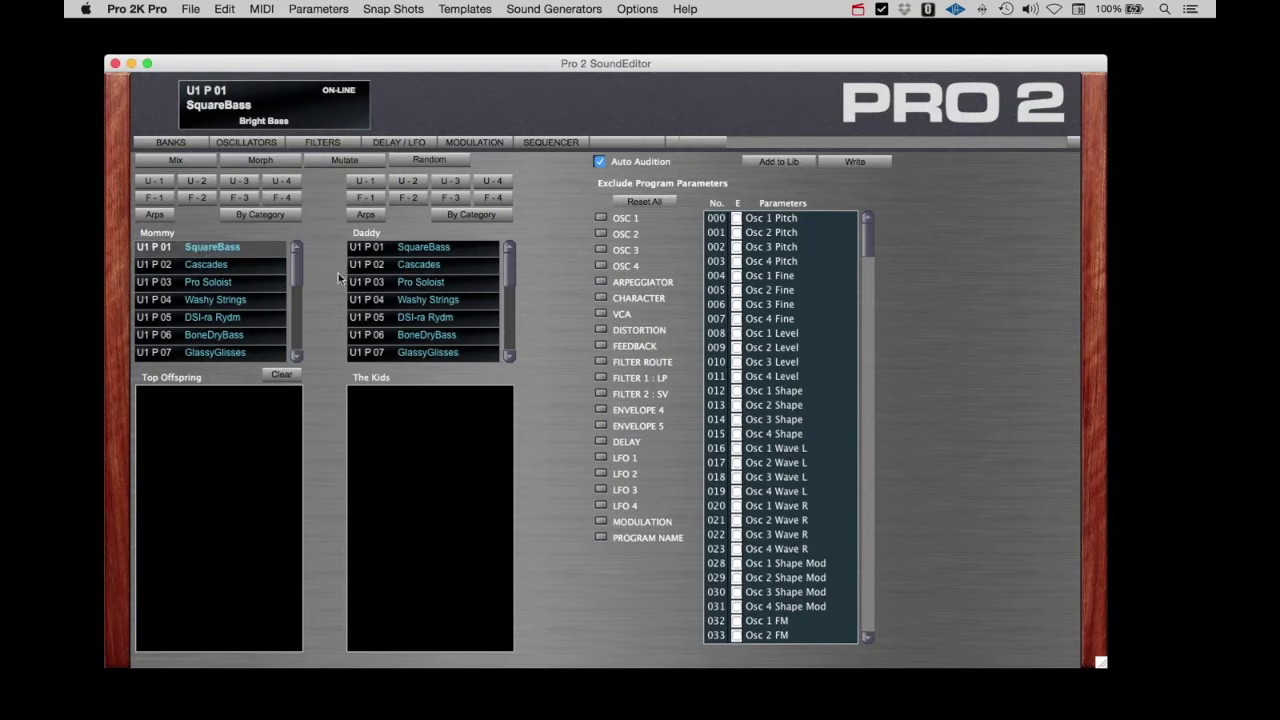
{"action": "left_click", "coordinate": [415, 355]}
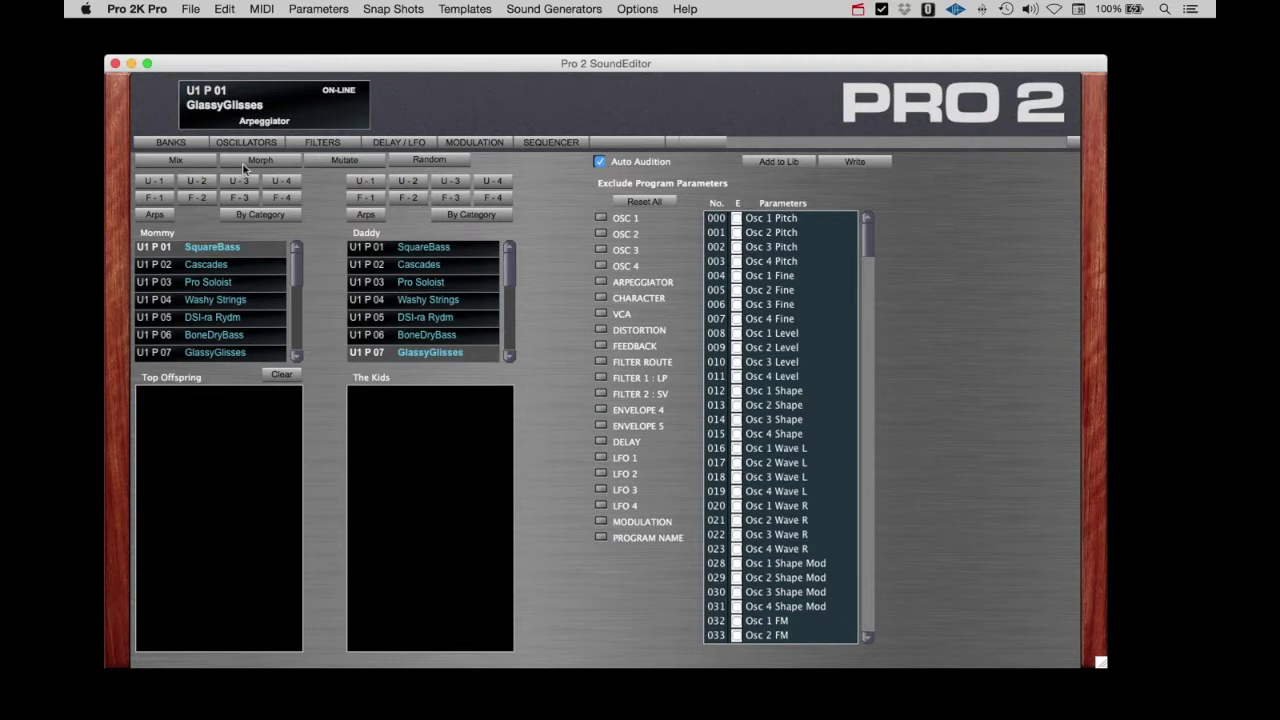
{"action": "left_click", "coordinate": [178, 161]}
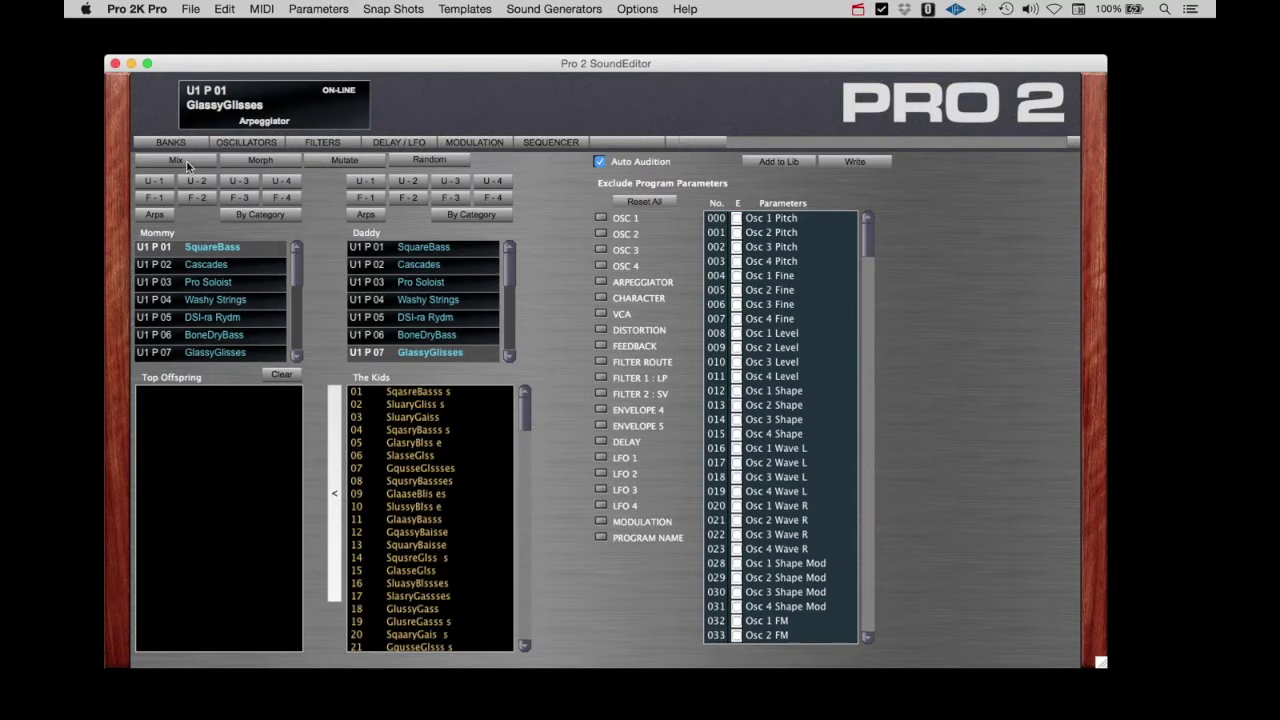
Mix the parents four more times to regenerate fresh sets of offspring.
{"action": "left_click", "coordinate": [187, 165]}
{"action": "left_click", "coordinate": [187, 165]}
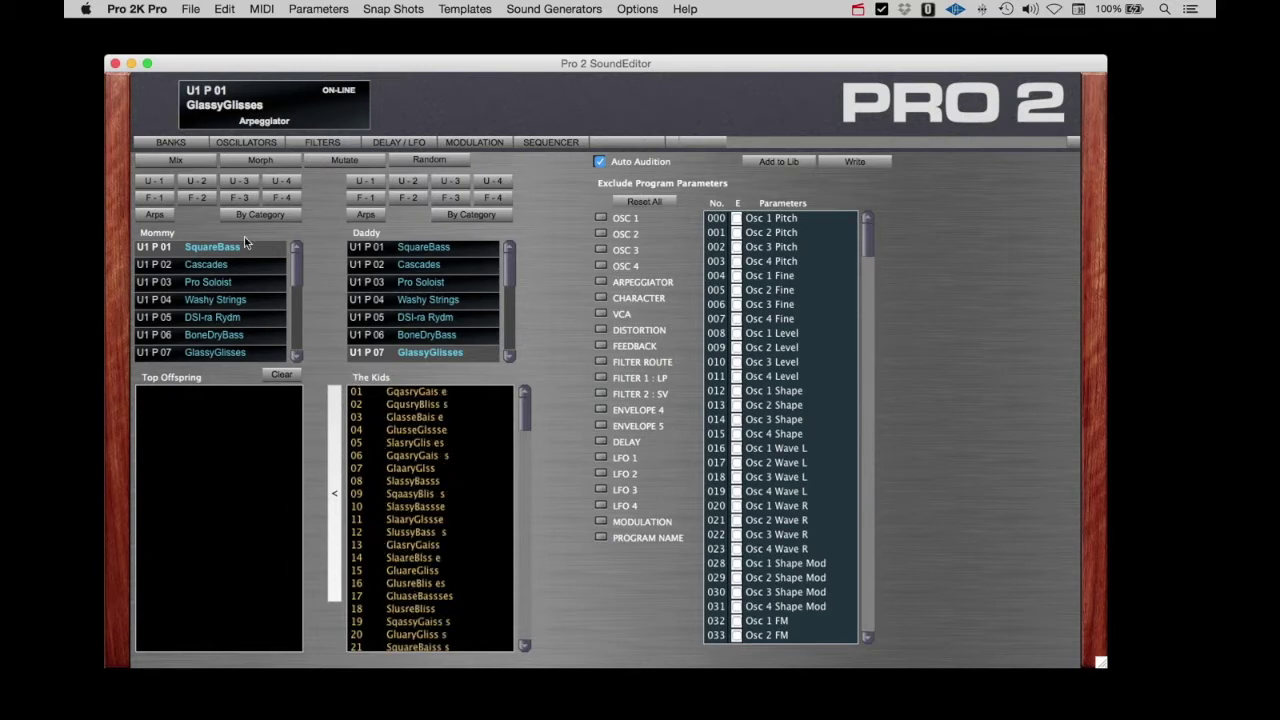
{"action": "left_click", "coordinate": [170, 166]}
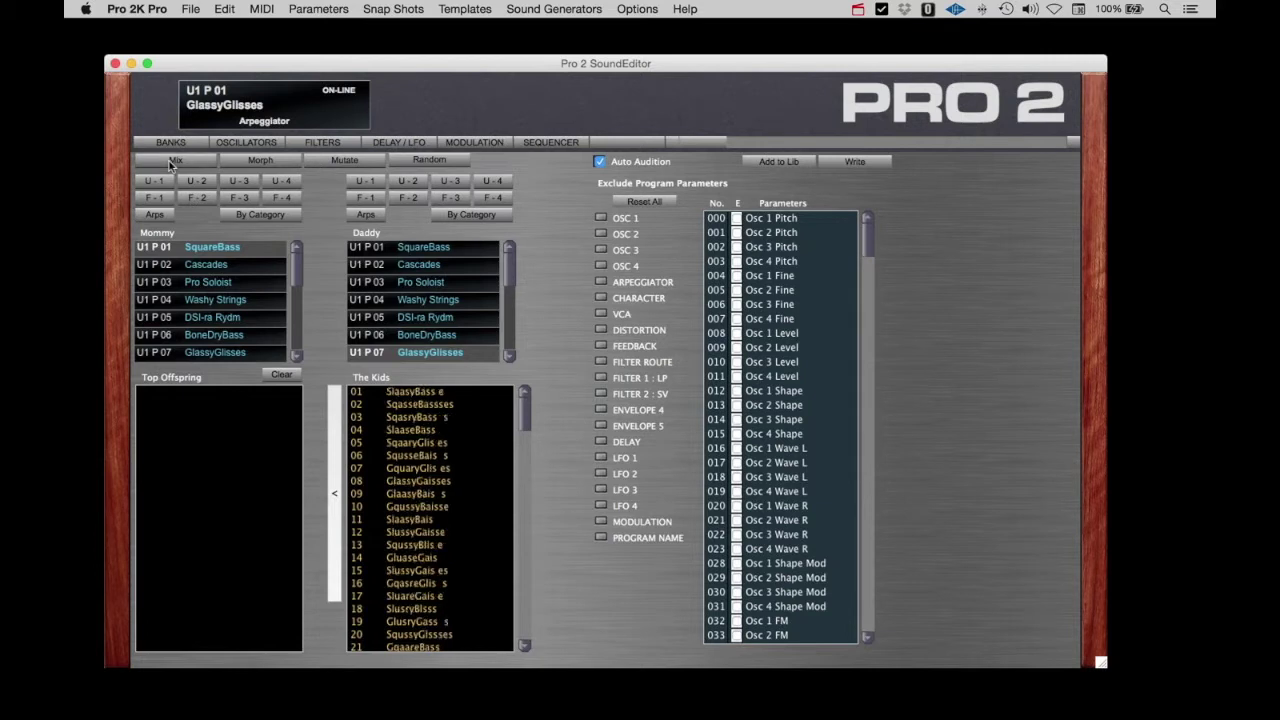
{"action": "left_click", "coordinate": [170, 166]}
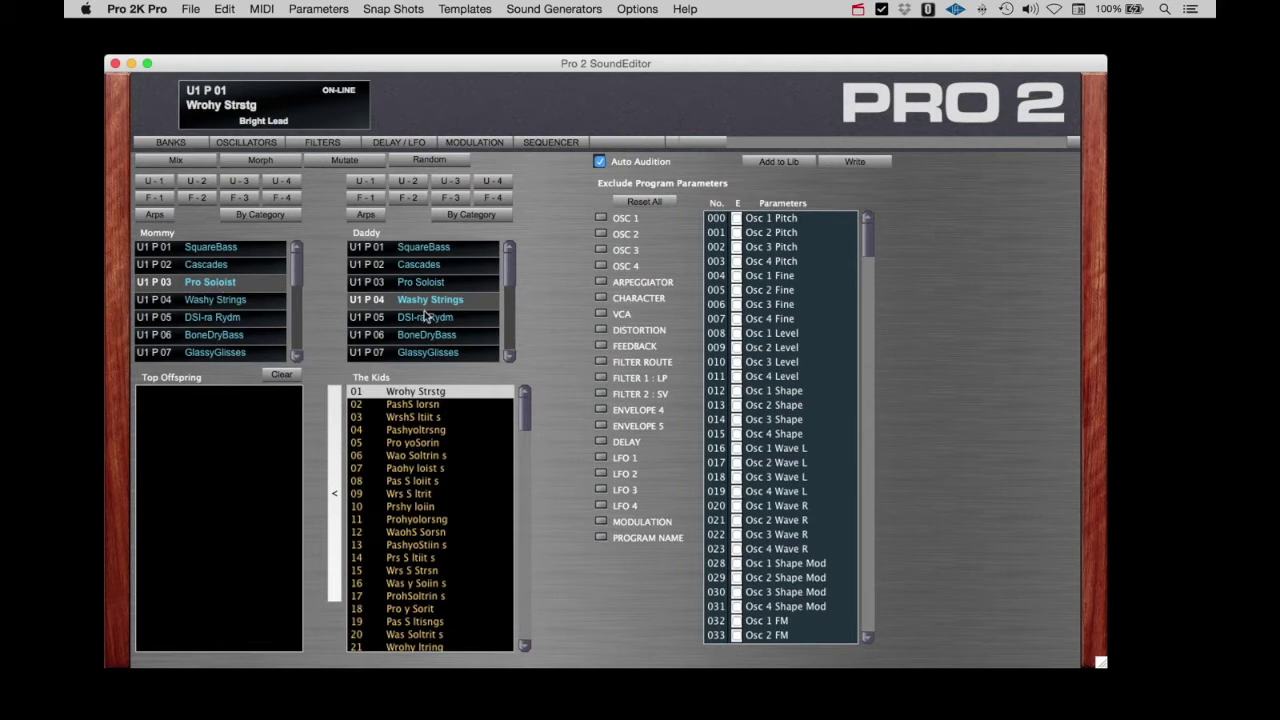
Audition the first kids and keep offspring 02 and 03 in Top Offspring.
{"action": "left_click", "coordinate": [410, 395]}
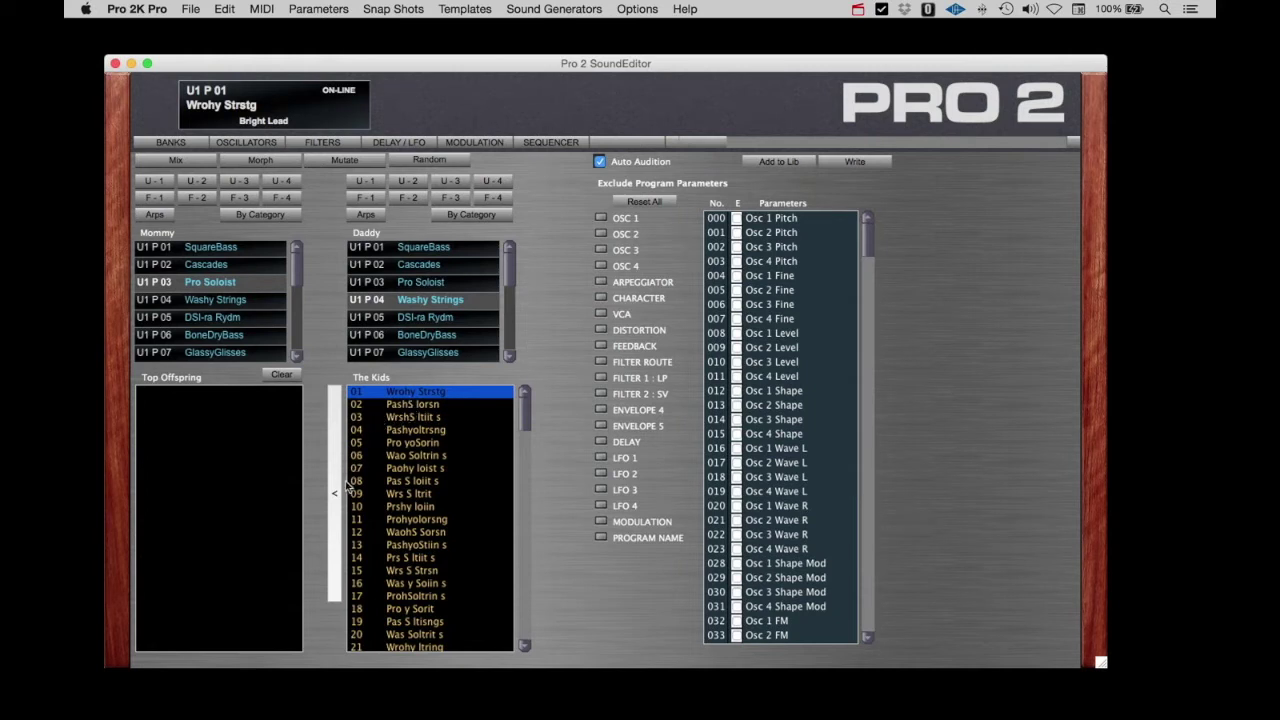
{"action": "left_click", "coordinate": [415, 405]}
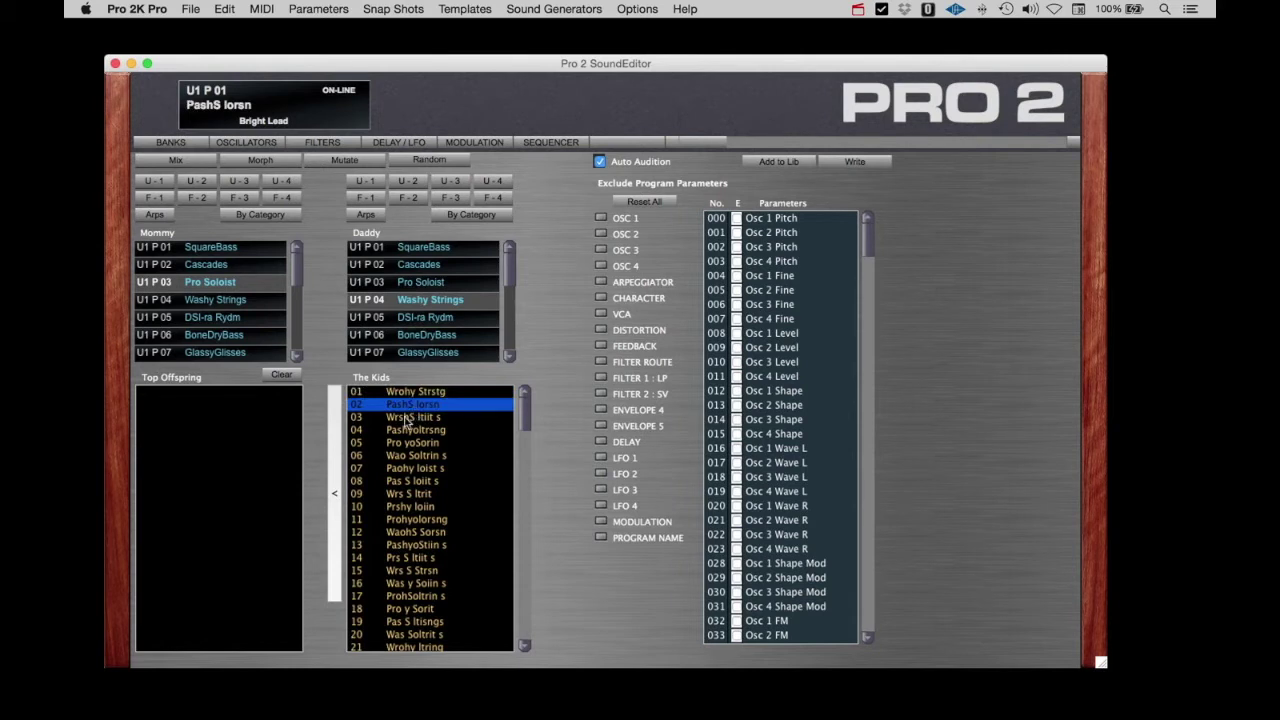
{"action": "left_click", "coordinate": [335, 497]}
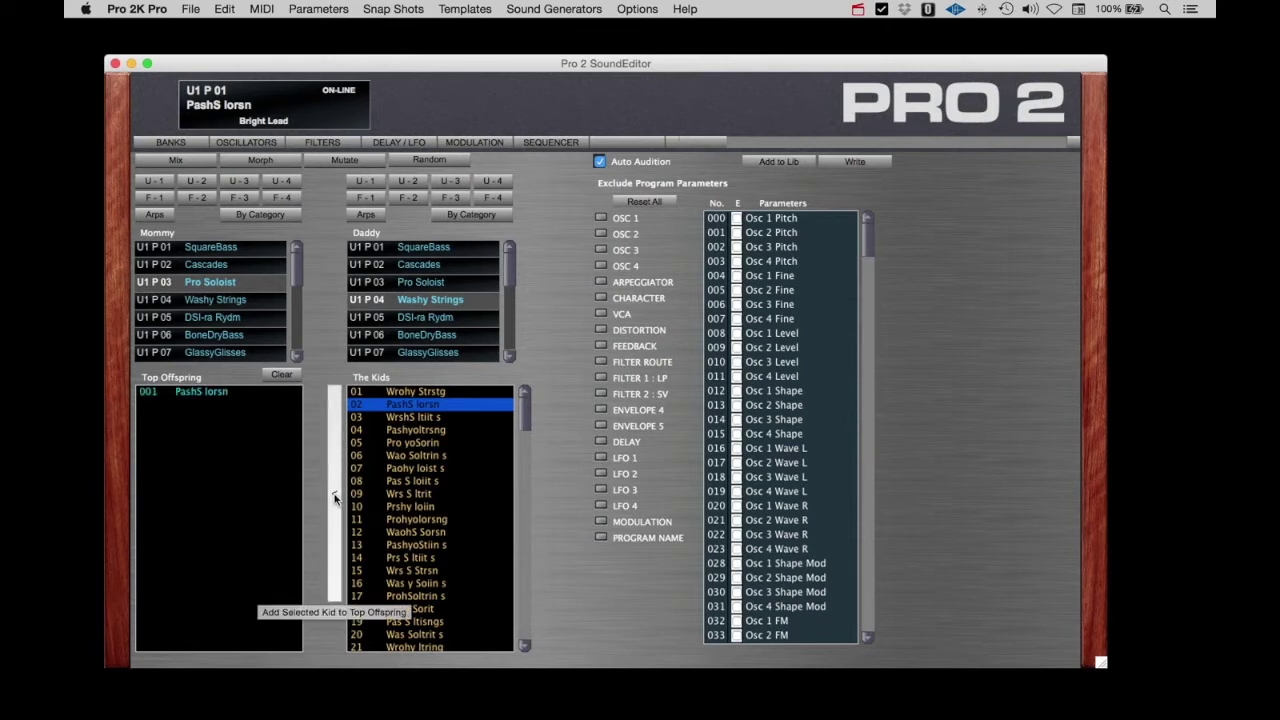
{"action": "left_click", "coordinate": [412, 419]}
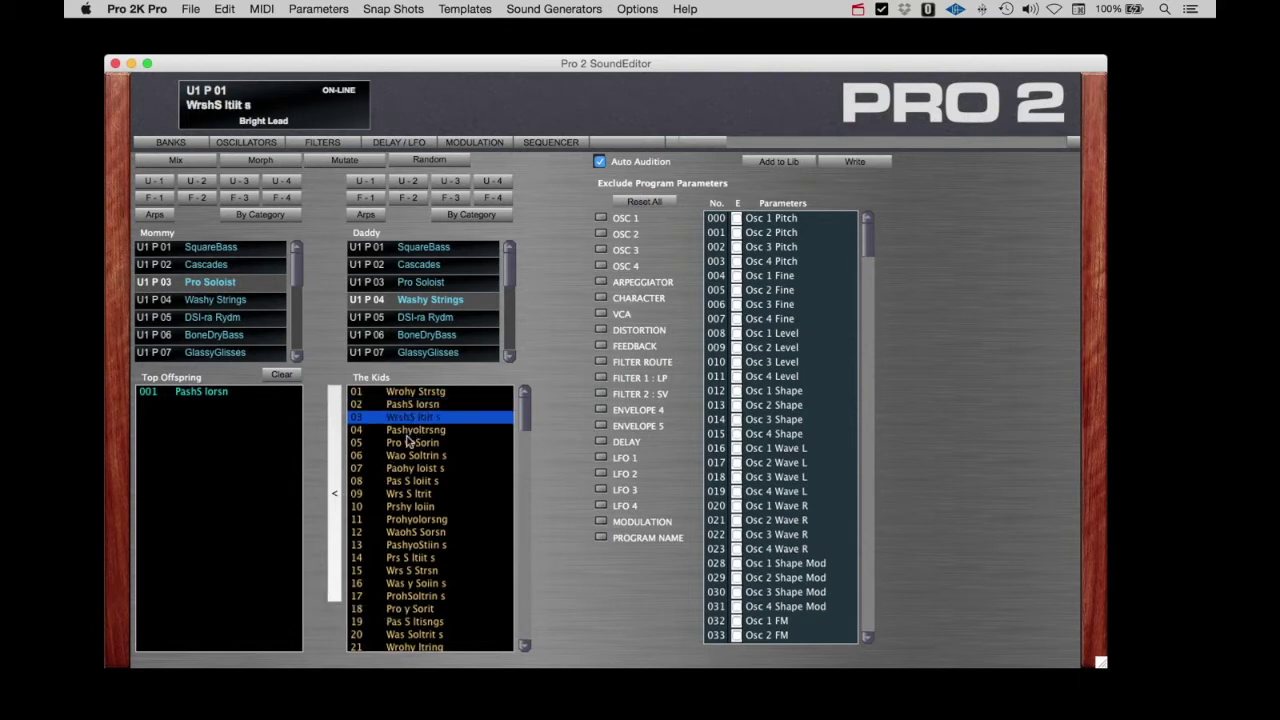
{"action": "left_click", "coordinate": [335, 500]}
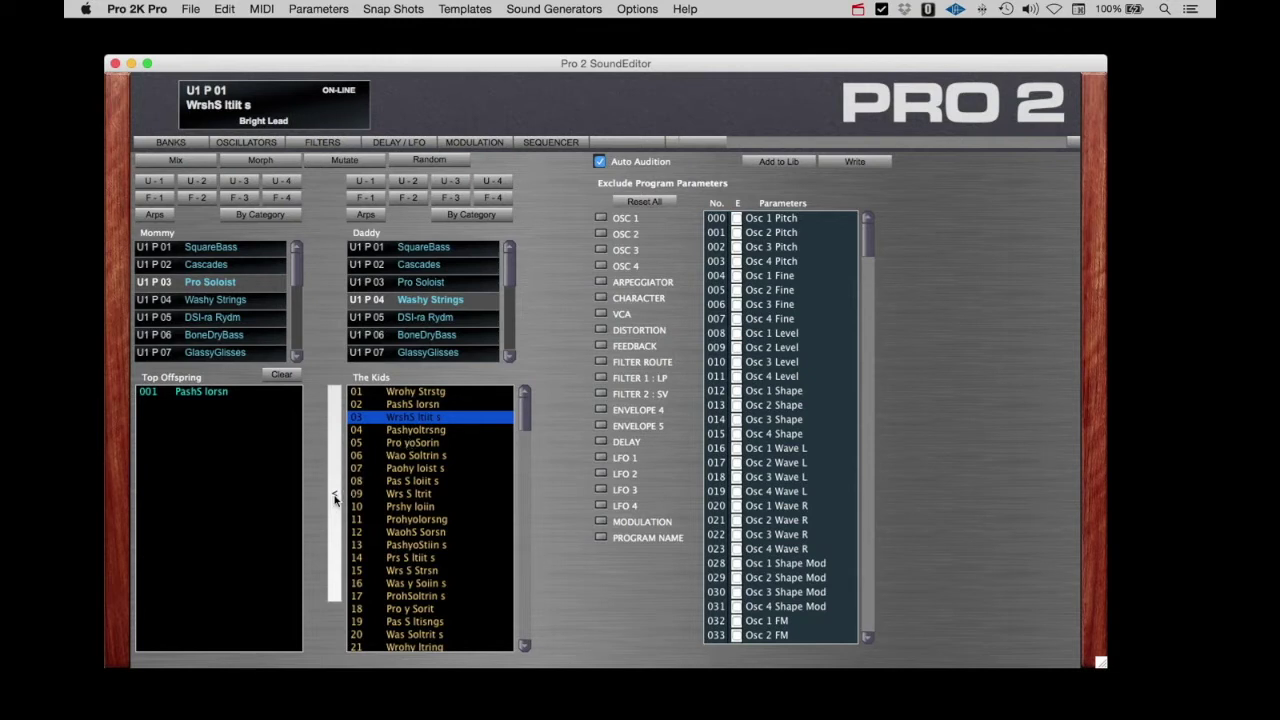
Audition kids 04 and 08, keep kid 08, then audition kids 25, 26, 28 and 32.
{"action": "left_click", "coordinate": [414, 432]}
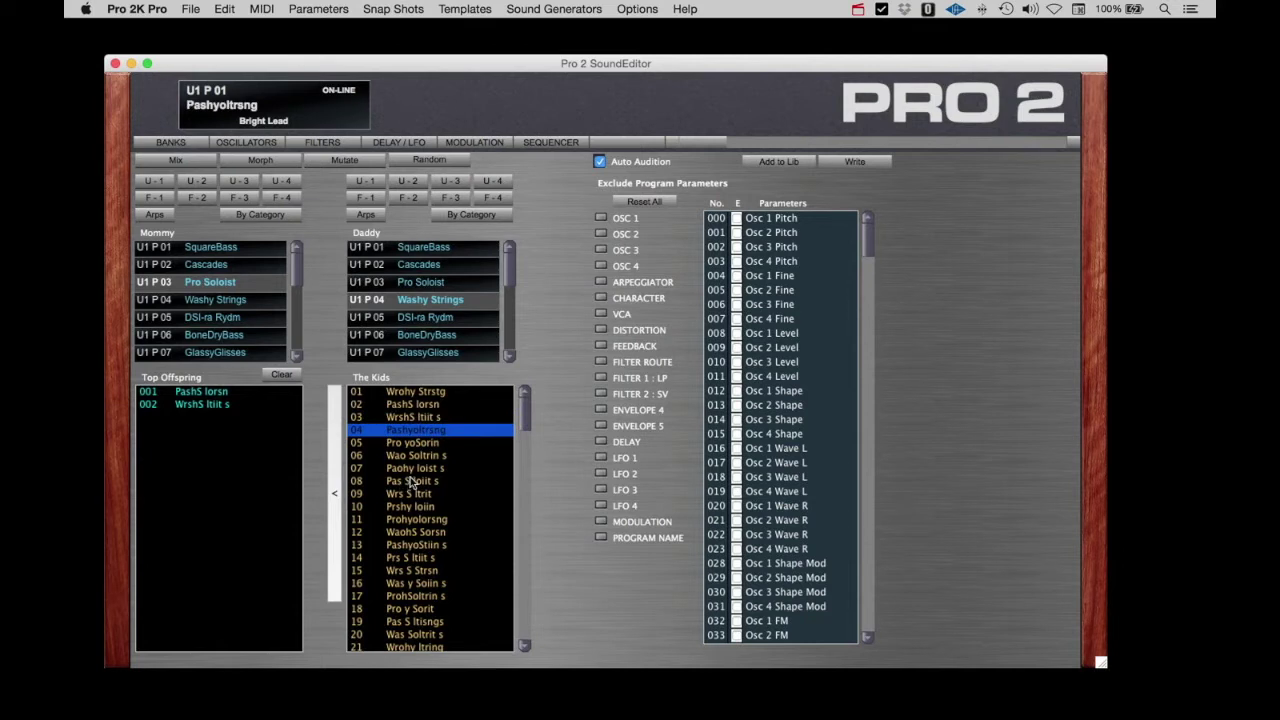
{"action": "left_click", "coordinate": [410, 481]}
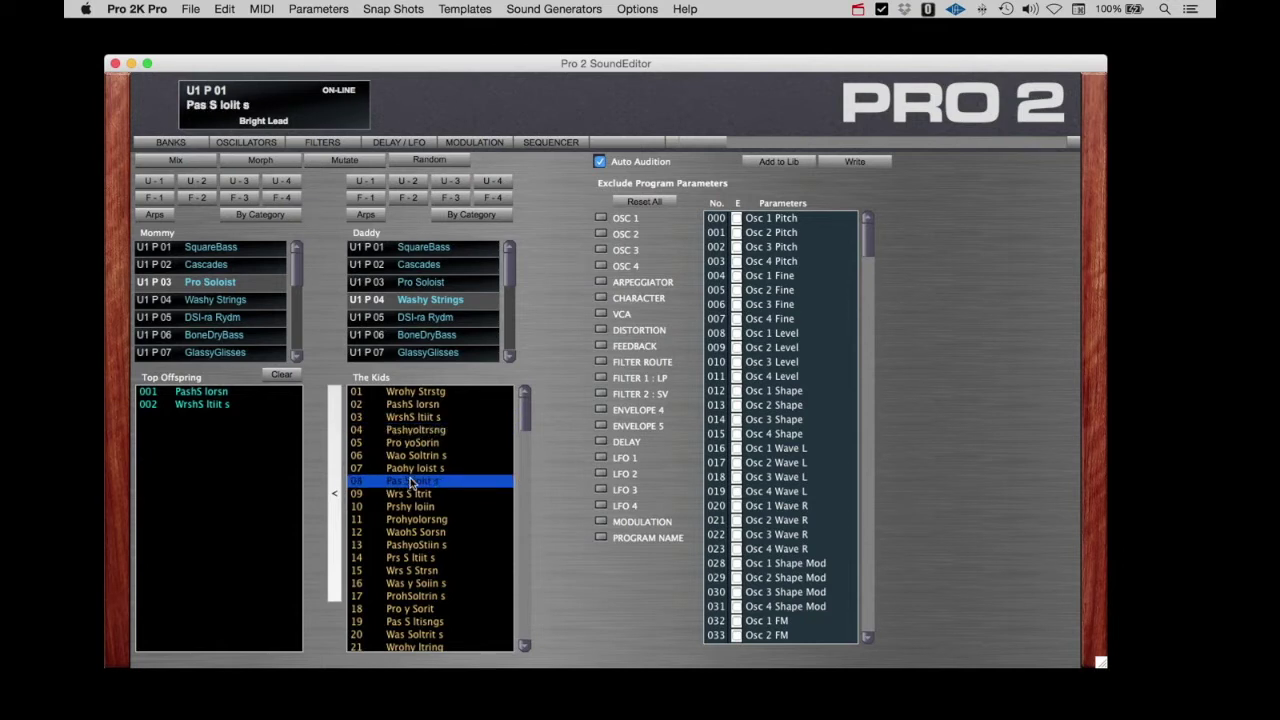
{"action": "left_click", "coordinate": [334, 495]}
{"action": "scroll", "coordinate": [435, 557], "scroll_direction": "down", "scroll_amount": 6}
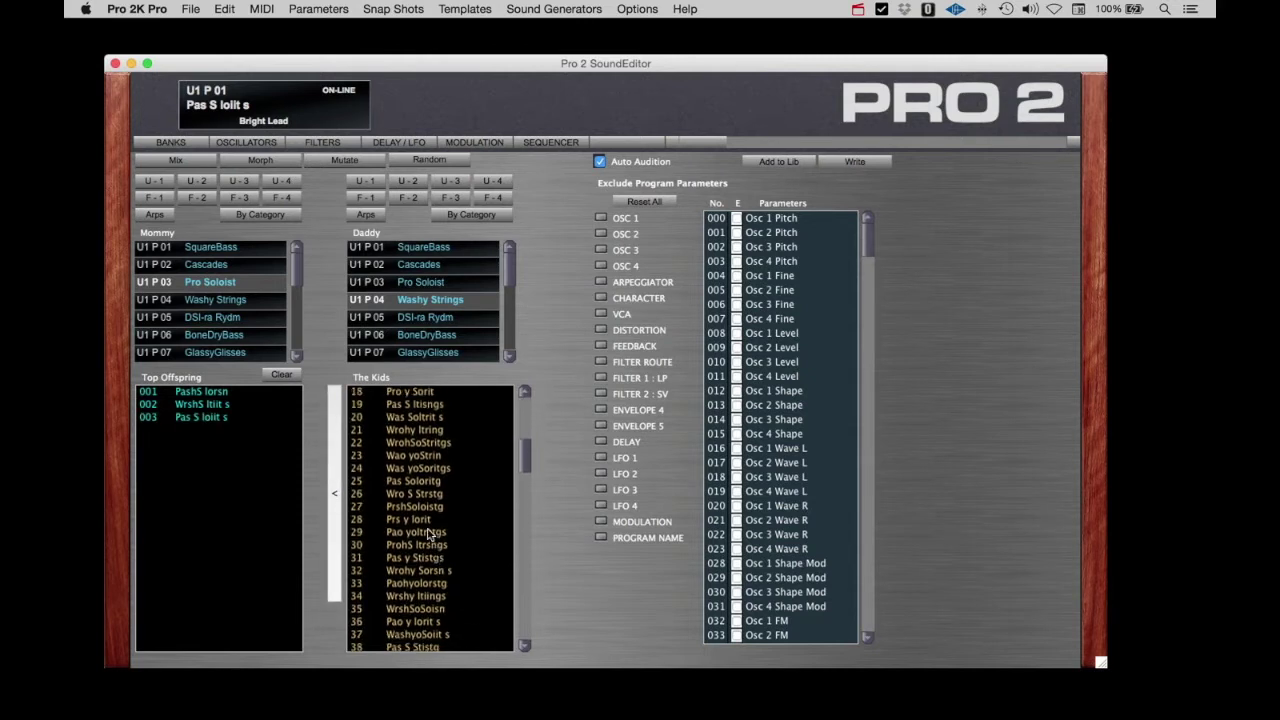
{"action": "left_click", "coordinate": [418, 482]}
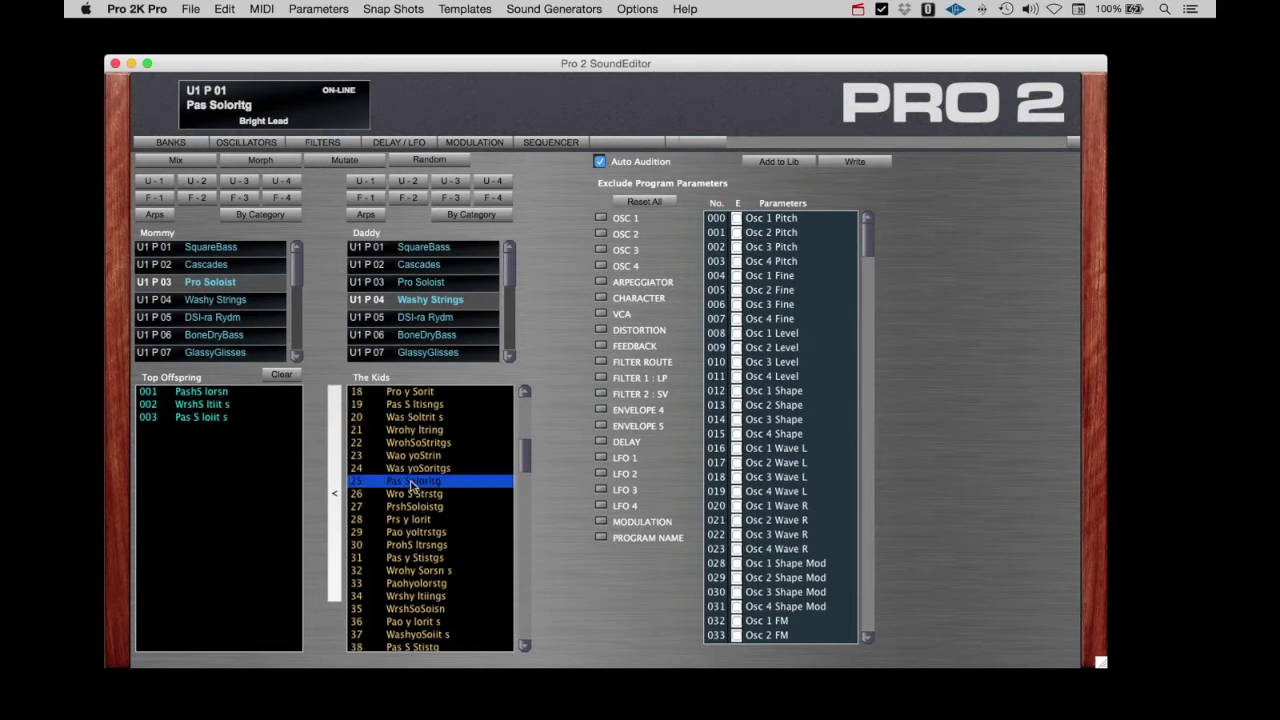
{"action": "left_click", "coordinate": [405, 496]}
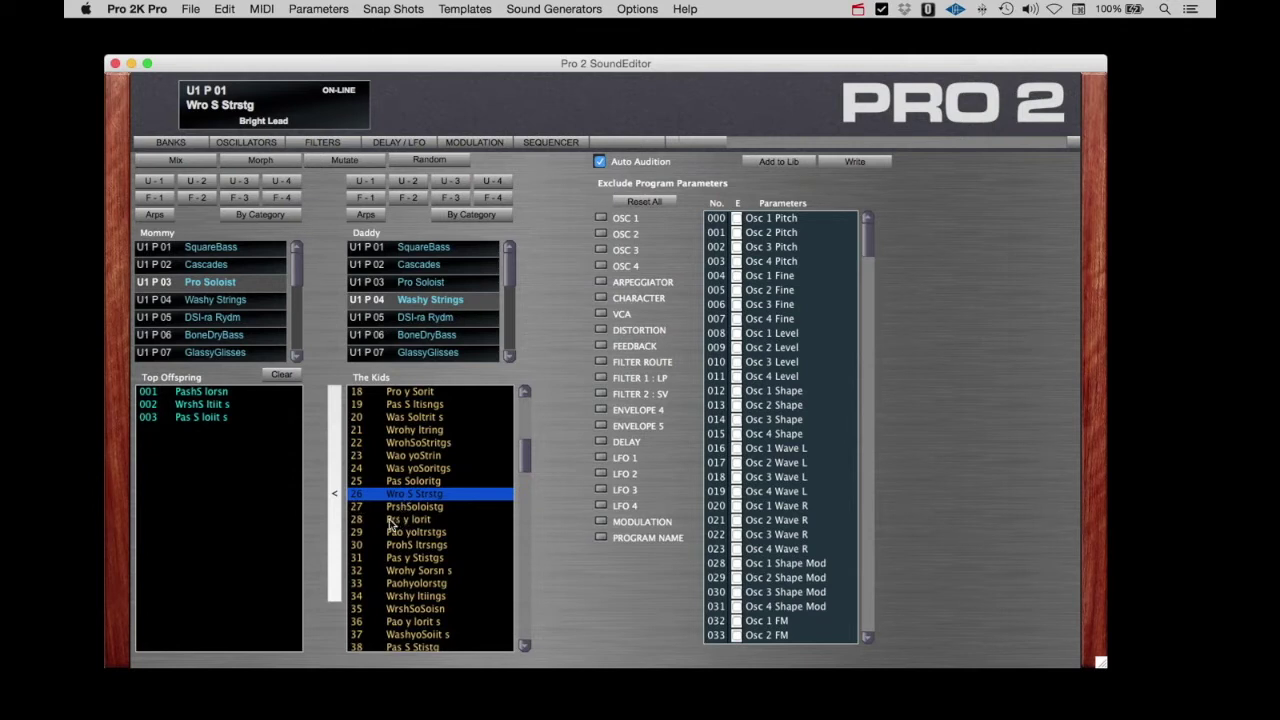
{"action": "left_click", "coordinate": [395, 521]}
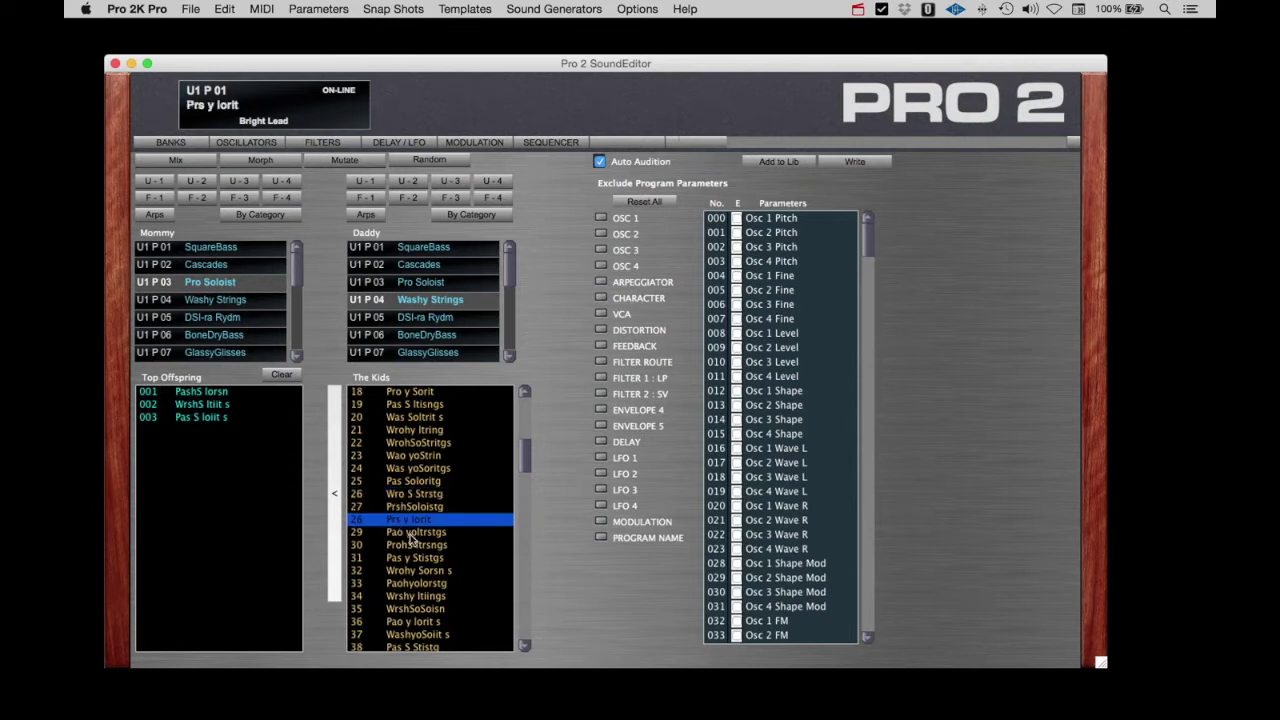
{"action": "left_click", "coordinate": [410, 566]}
{"action": "scroll", "coordinate": [416, 618], "scroll_direction": "down", "scroll_amount": 8}
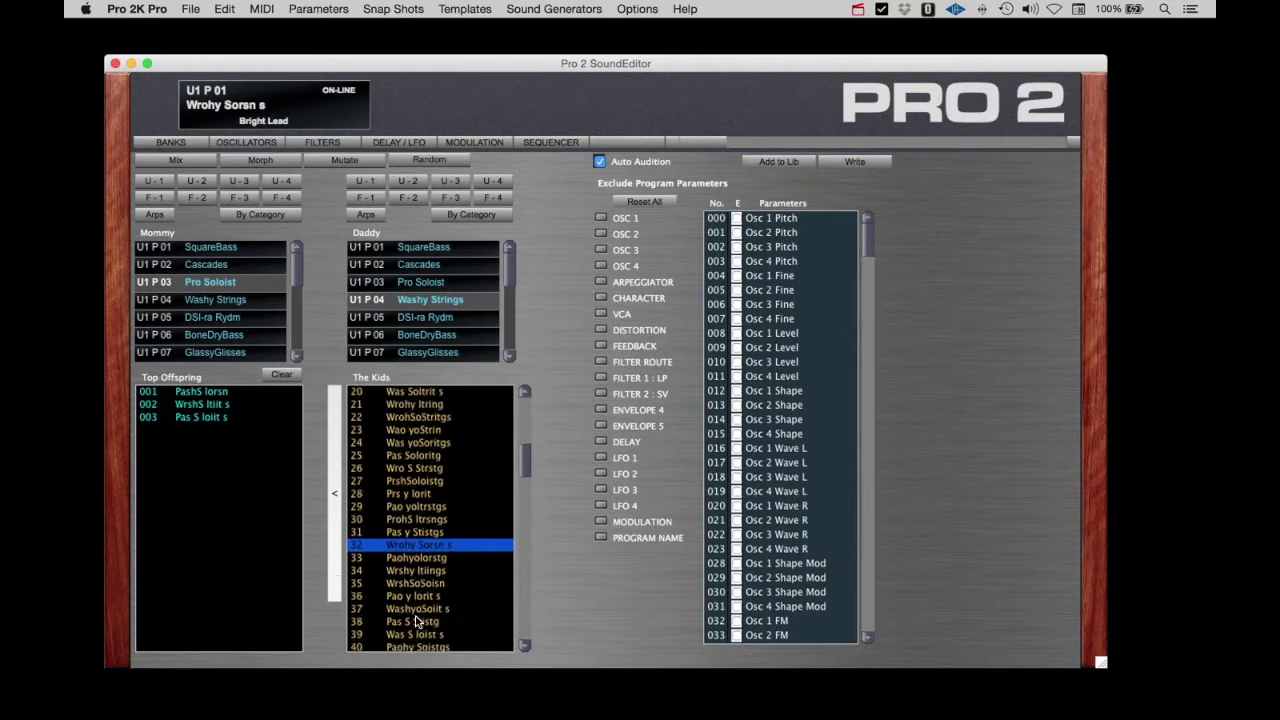
Audition kids 51, 57 and 55, keeping kid 55 in Top Offspring.
{"action": "left_click", "coordinate": [410, 507]}
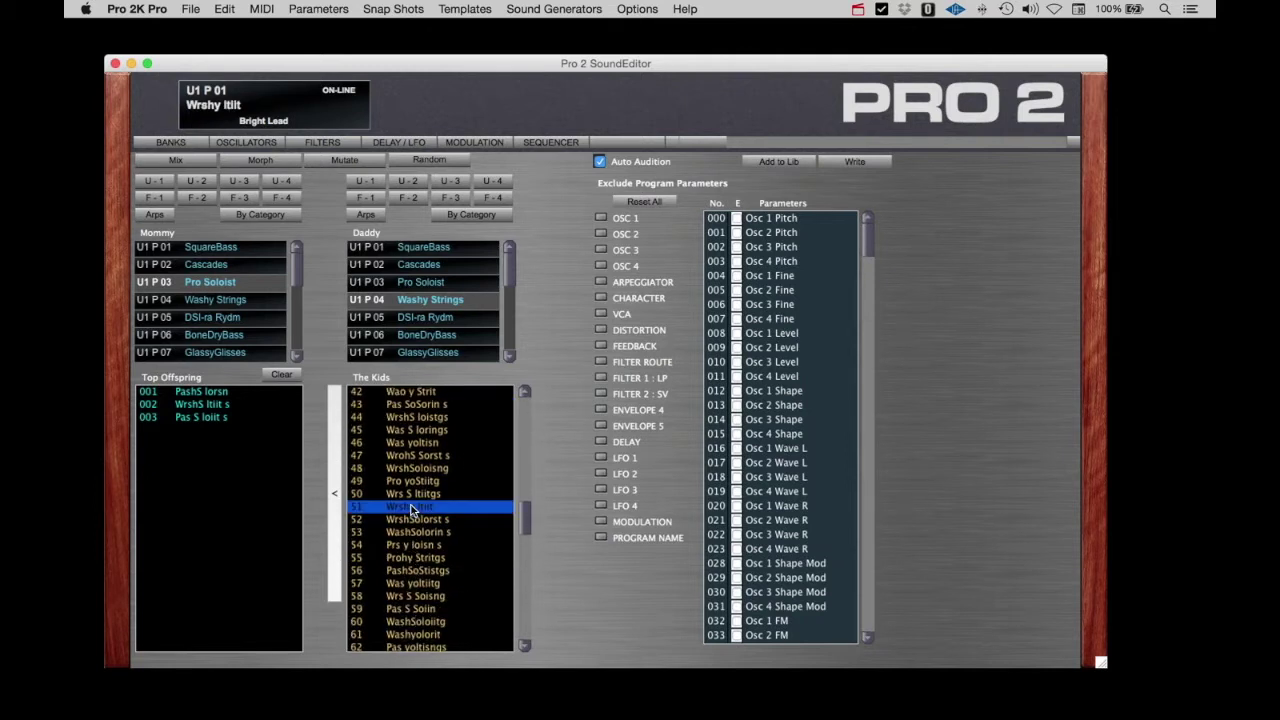
{"action": "left_click", "coordinate": [416, 577]}
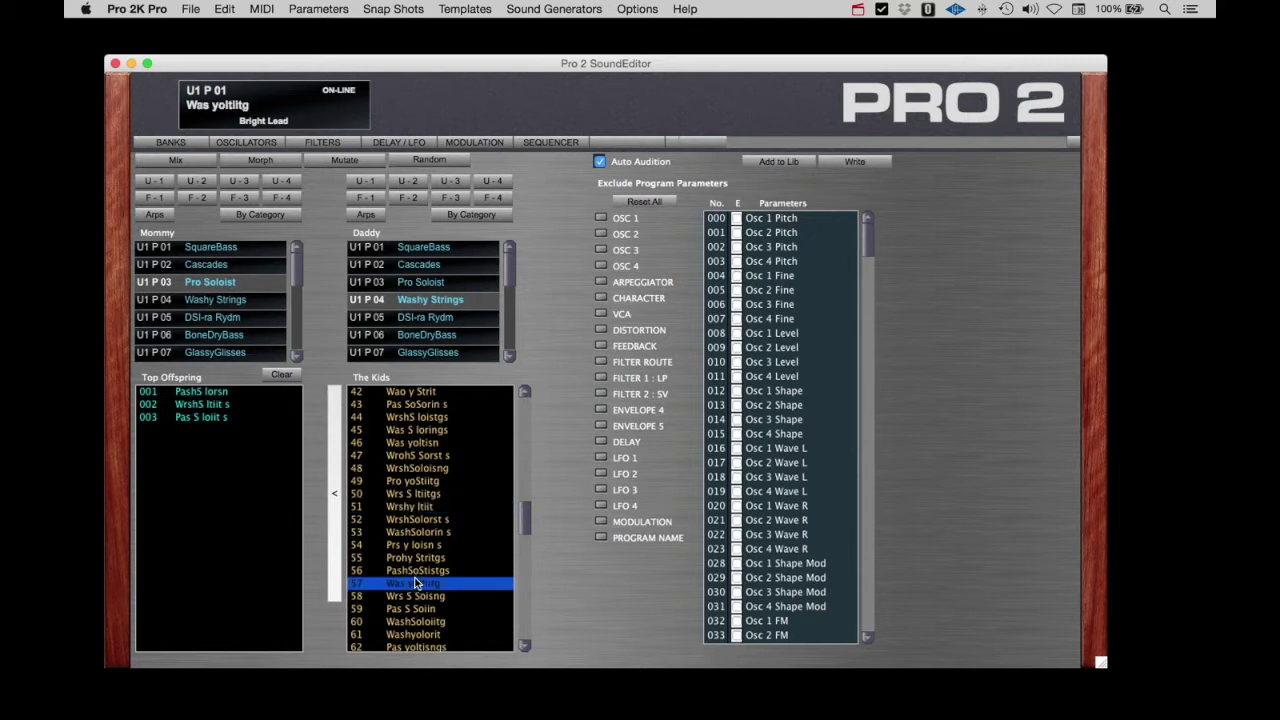
{"action": "left_click", "coordinate": [410, 557]}
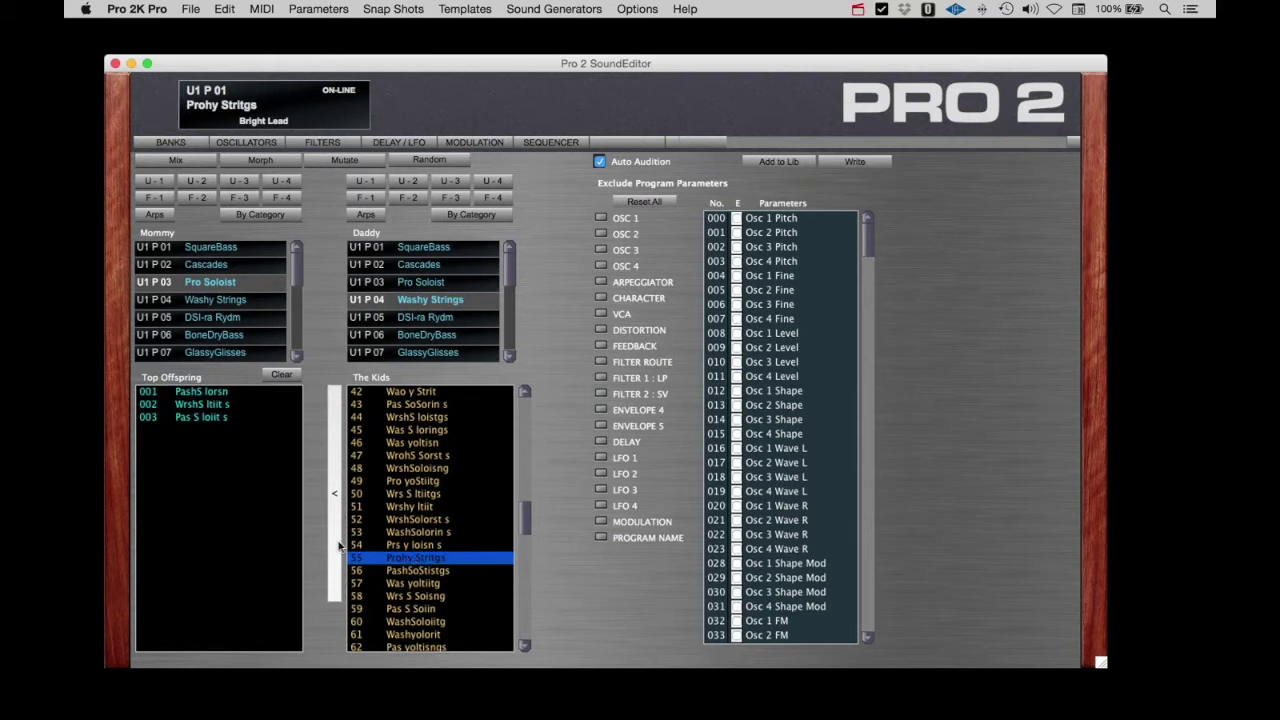
{"action": "left_click", "coordinate": [335, 497]}
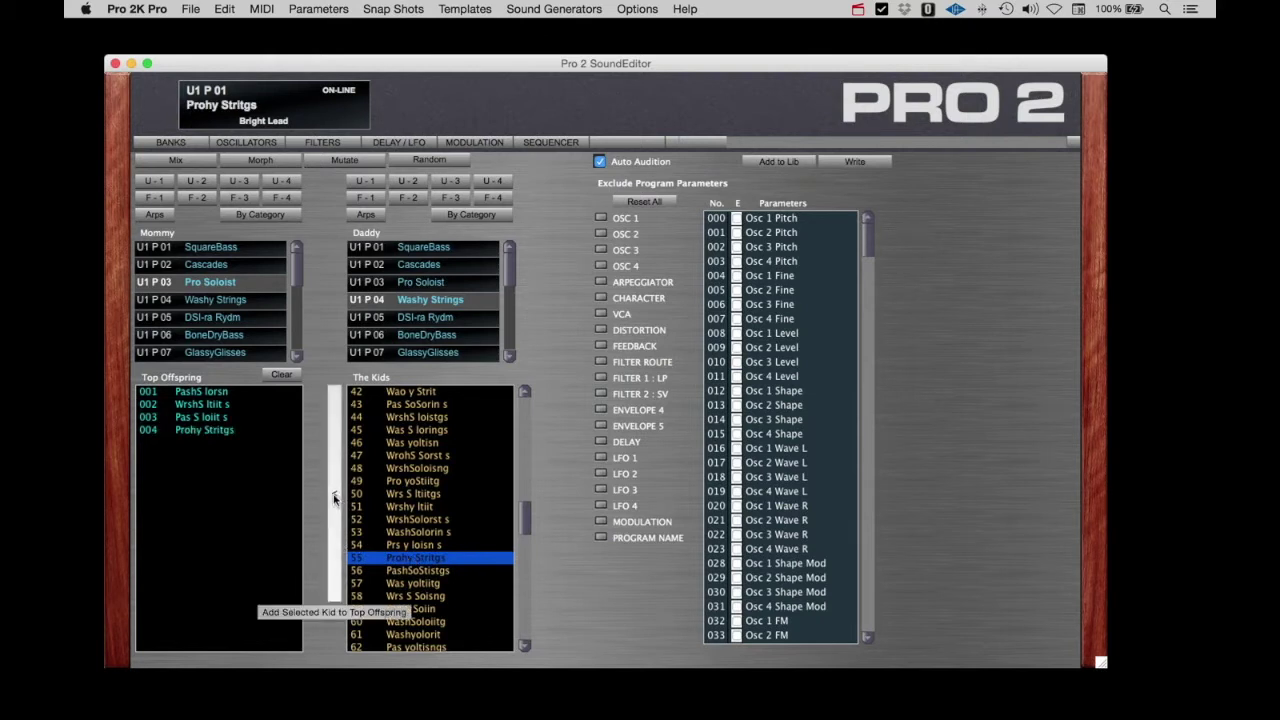
Audition kids 77 through 99, keep kid 99 as entry 005, and turn on Auto Audition.
{"action": "scroll", "coordinate": [435, 525], "scroll_direction": "down", "scroll_amount": 9}
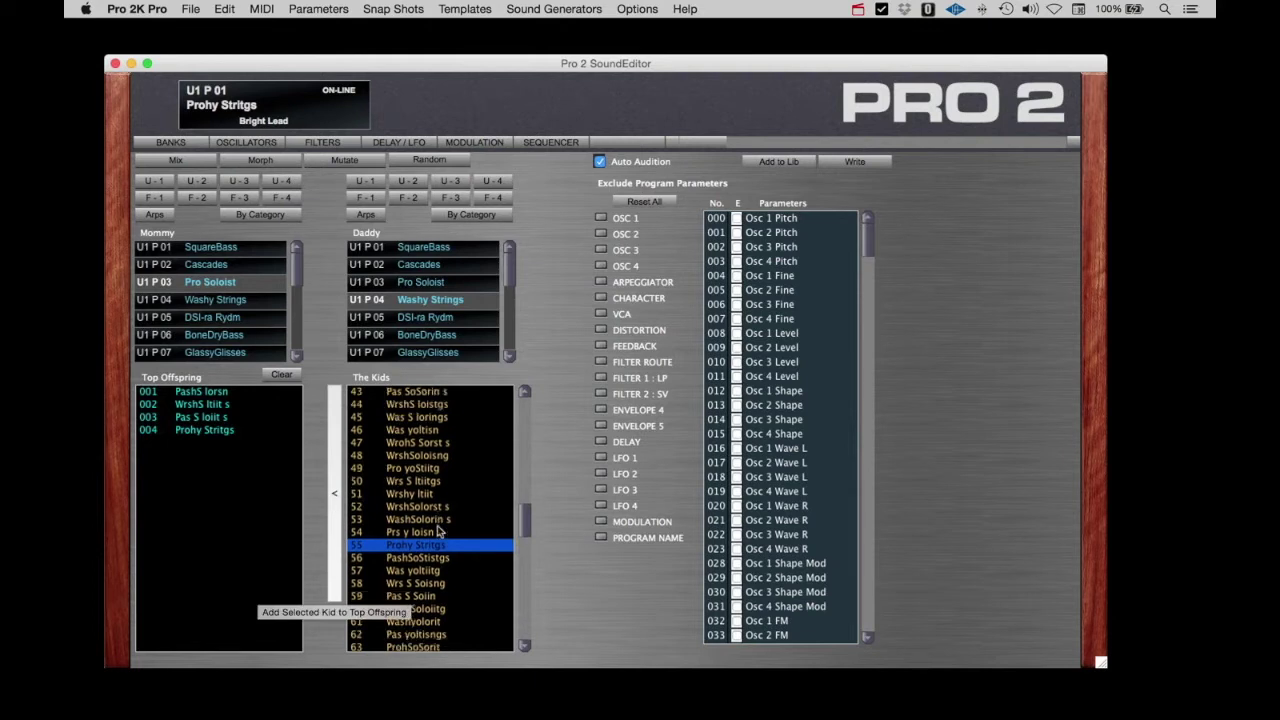
{"action": "left_click", "coordinate": [416, 495]}
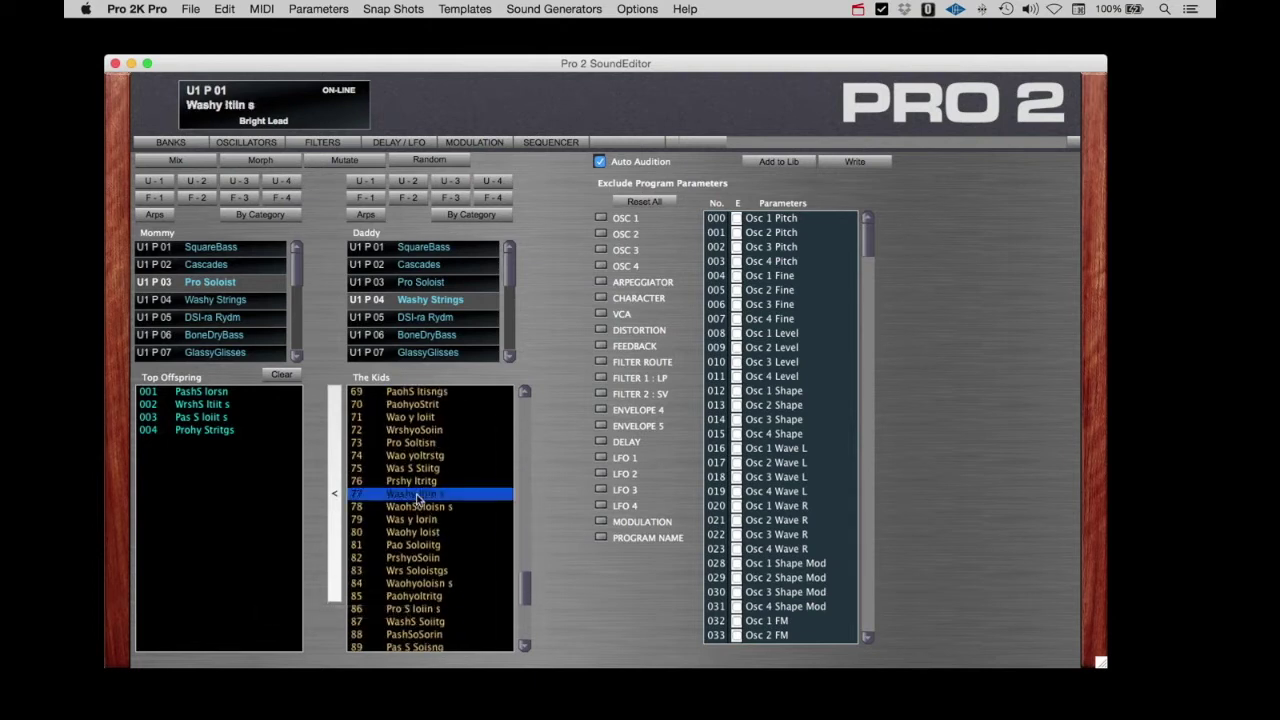
{"action": "left_click", "coordinate": [420, 546]}
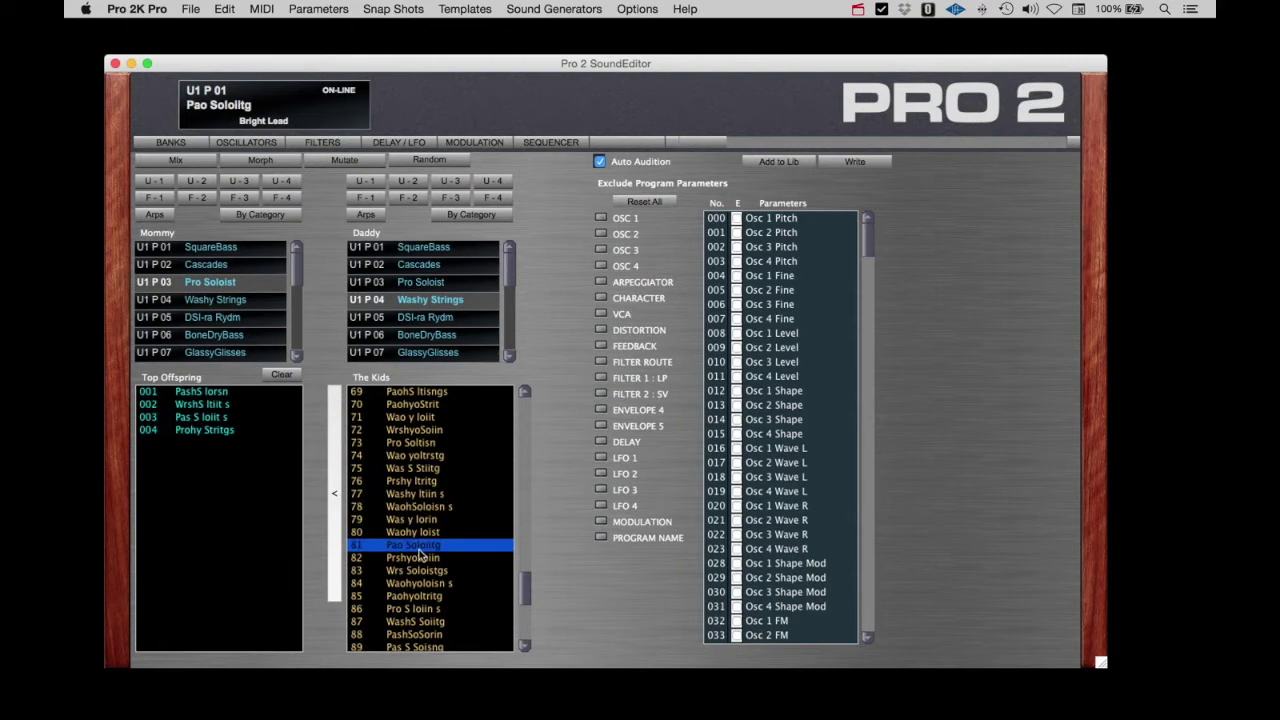
{"action": "left_click", "coordinate": [418, 606]}
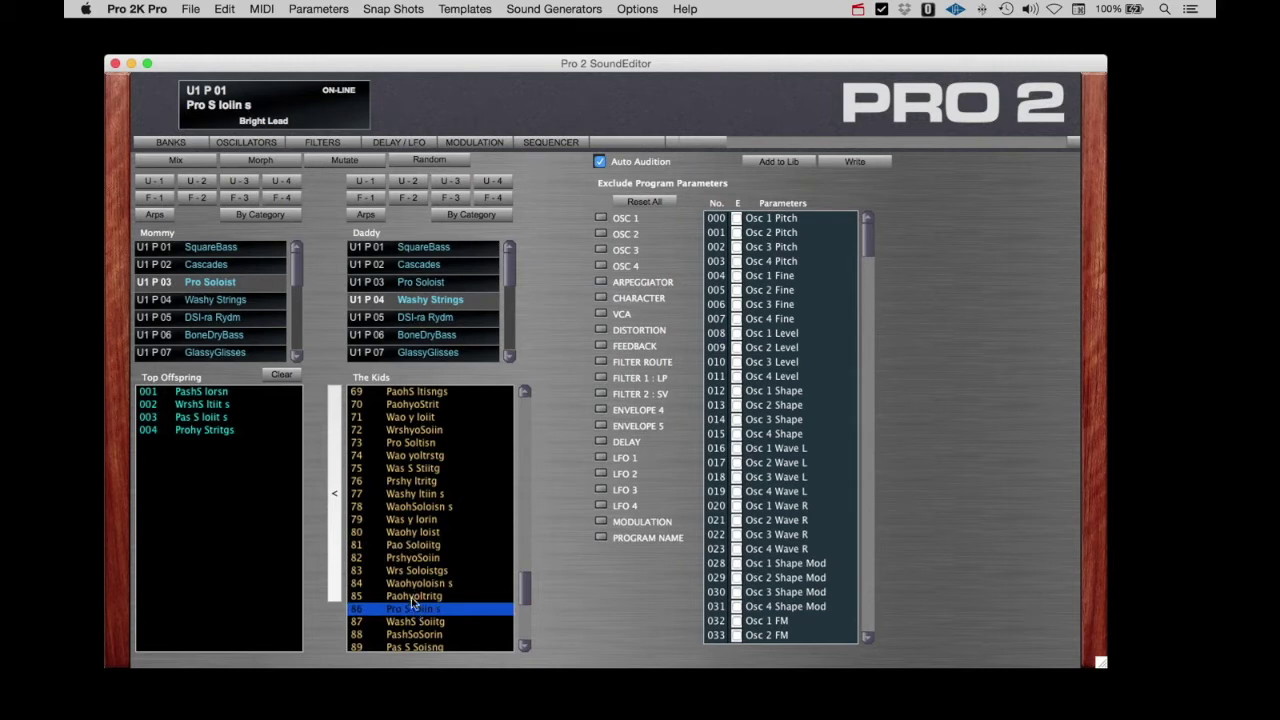
{"action": "scroll", "coordinate": [416, 543], "scroll_direction": "down", "scroll_amount": 4}
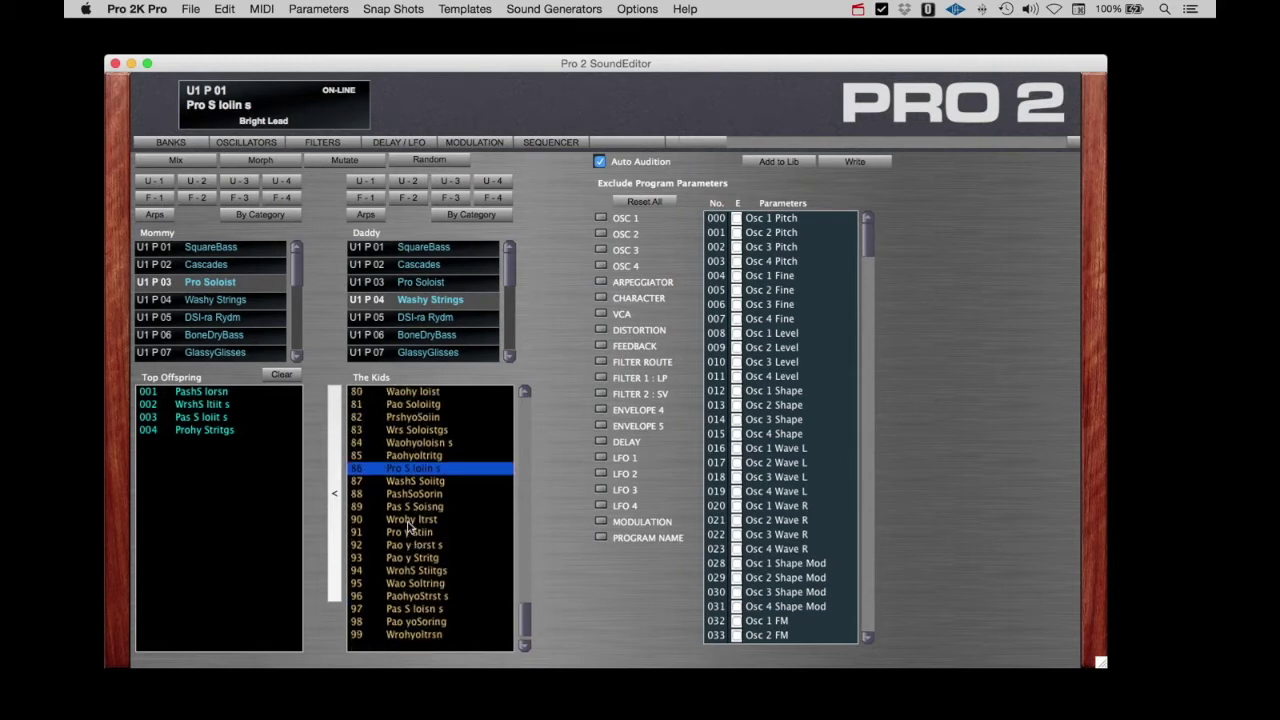
{"action": "left_click", "coordinate": [413, 520]}
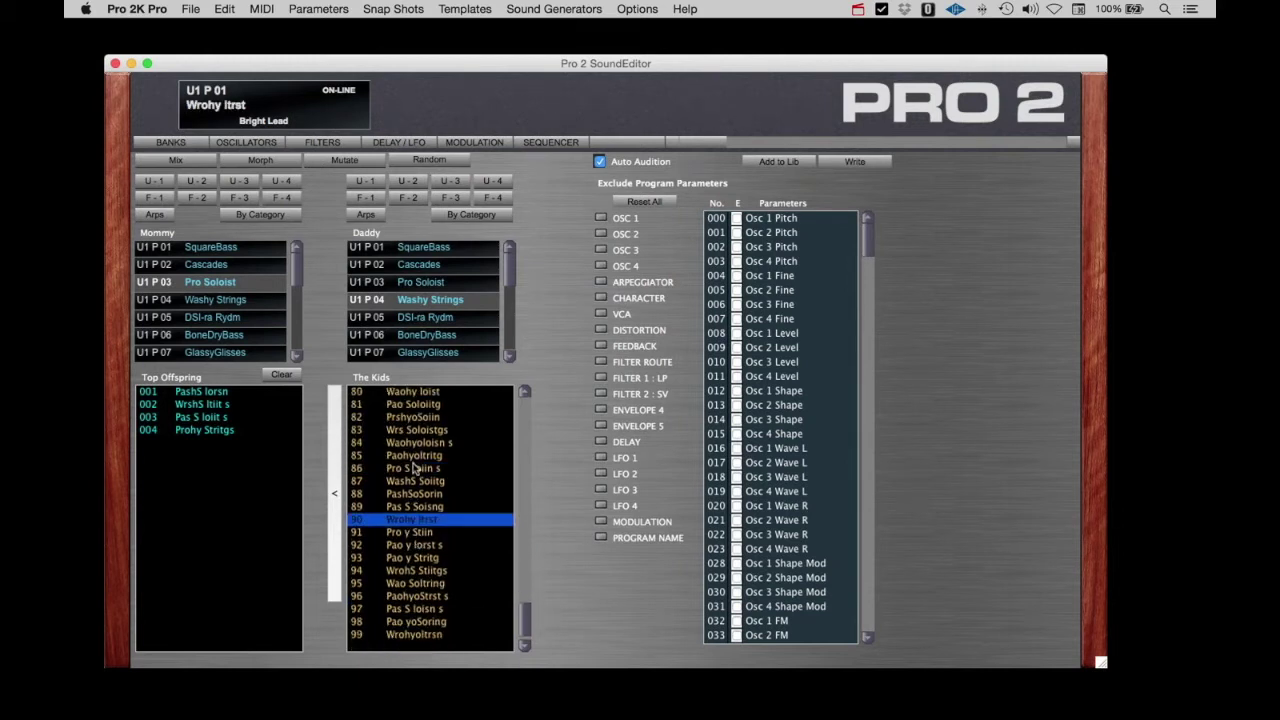
{"action": "left_click", "coordinate": [409, 637]}
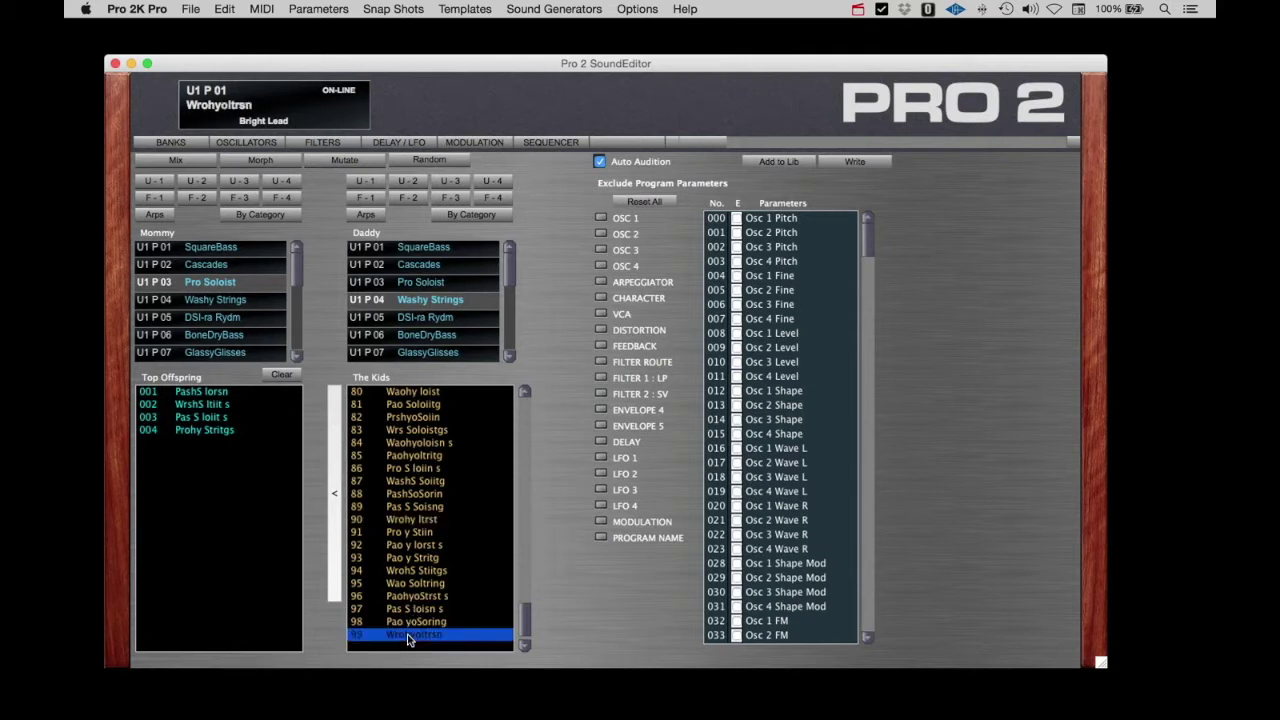
{"action": "left_click", "coordinate": [335, 498]}
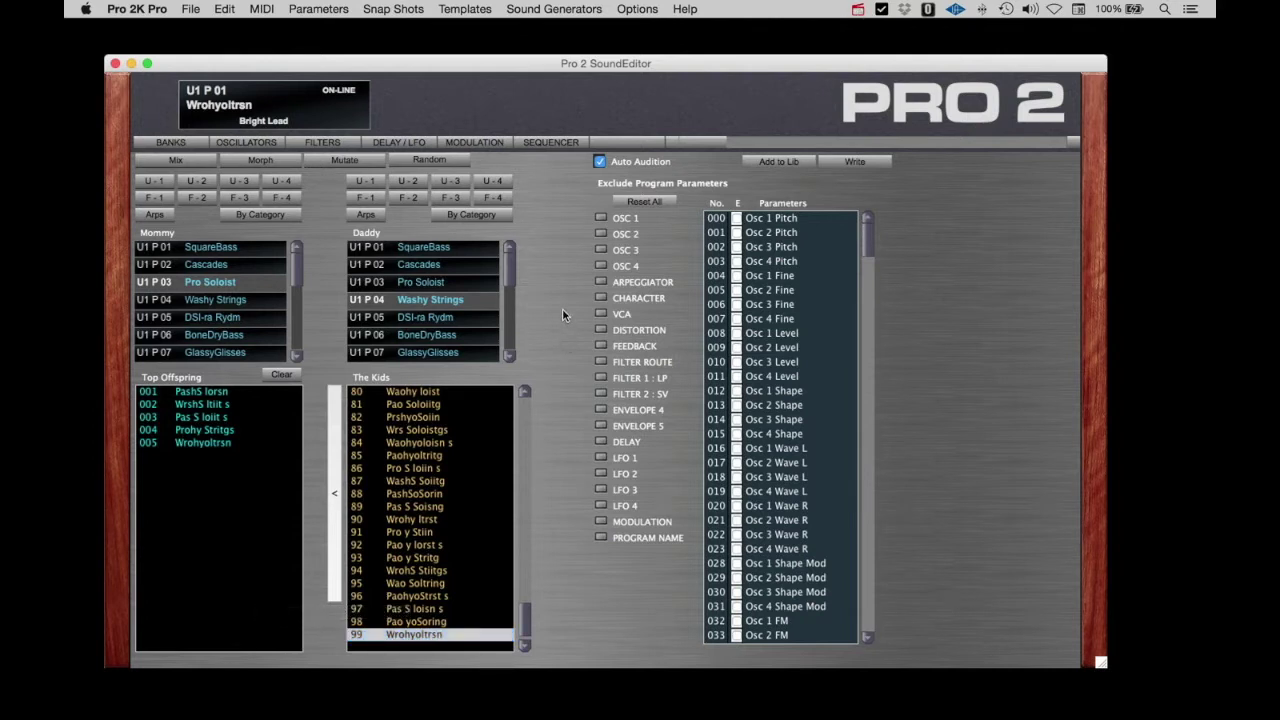
{"action": "left_click", "coordinate": [600, 162]}
Tick the OSC 1–4 exclude boxes, then re-include OSC 4, 3 and 2 so only OSC 1 stays excluded.
{"action": "left_click", "coordinate": [600, 220]}
{"action": "left_click", "coordinate": [600, 234]}
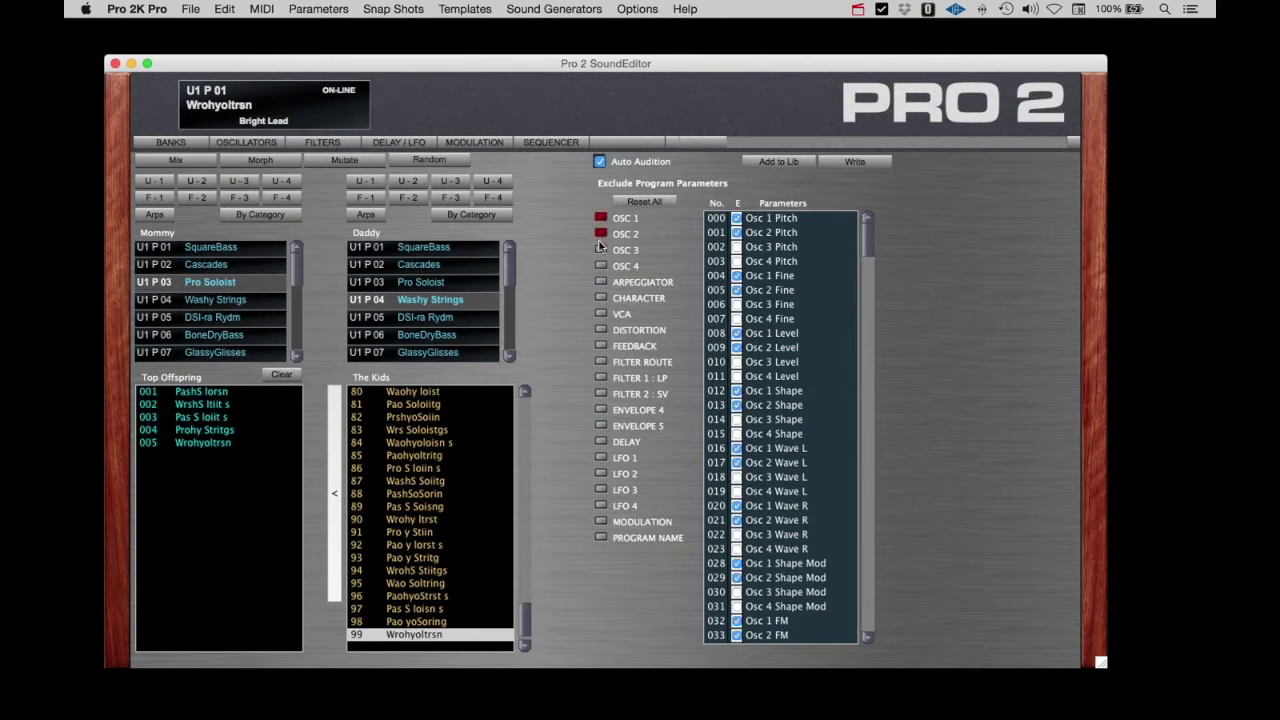
{"action": "left_click", "coordinate": [600, 250]}
{"action": "left_click", "coordinate": [600, 266]}
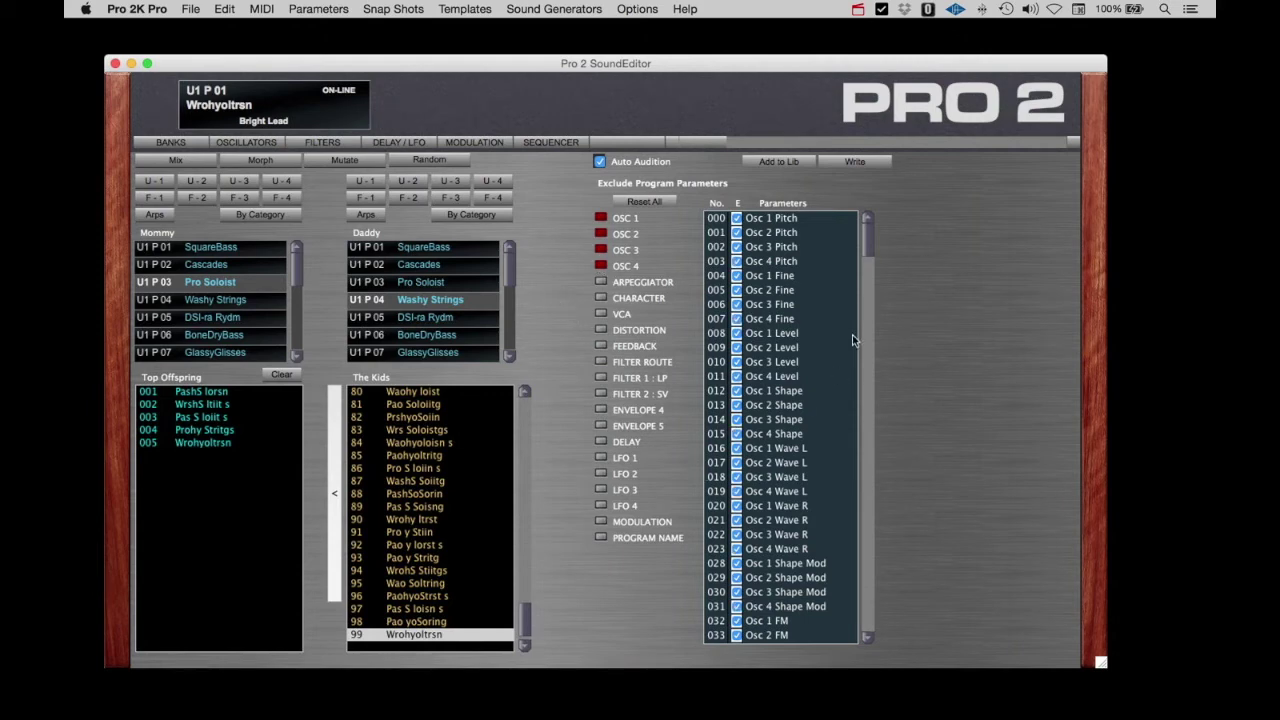
{"action": "mouse_move", "coordinate": [870, 258]}
{"action": "left_mouse_down"}
{"action": "mouse_move", "coordinate": [868, 327]}
{"action": "mouse_move", "coordinate": [868, 236]}
{"action": "left_mouse_up"}
{"action": "left_click", "coordinate": [601, 263]}
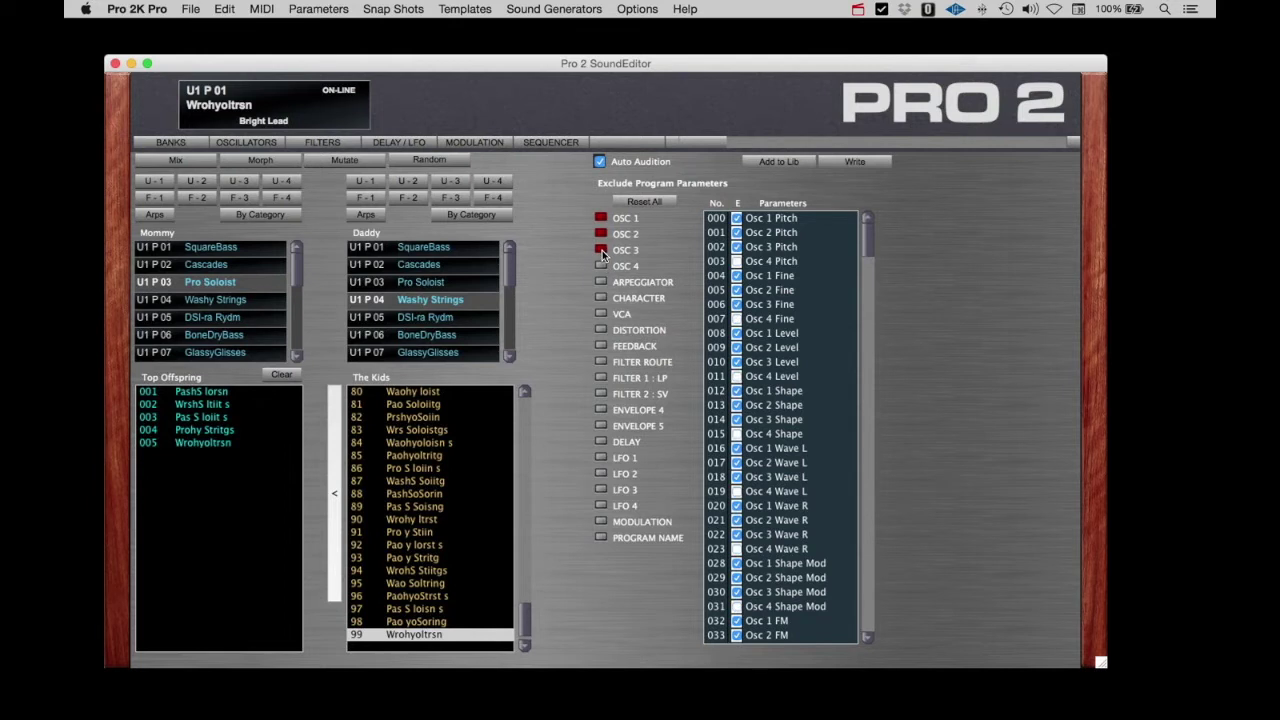
{"action": "left_click", "coordinate": [601, 250]}
{"action": "left_click", "coordinate": [602, 232]}
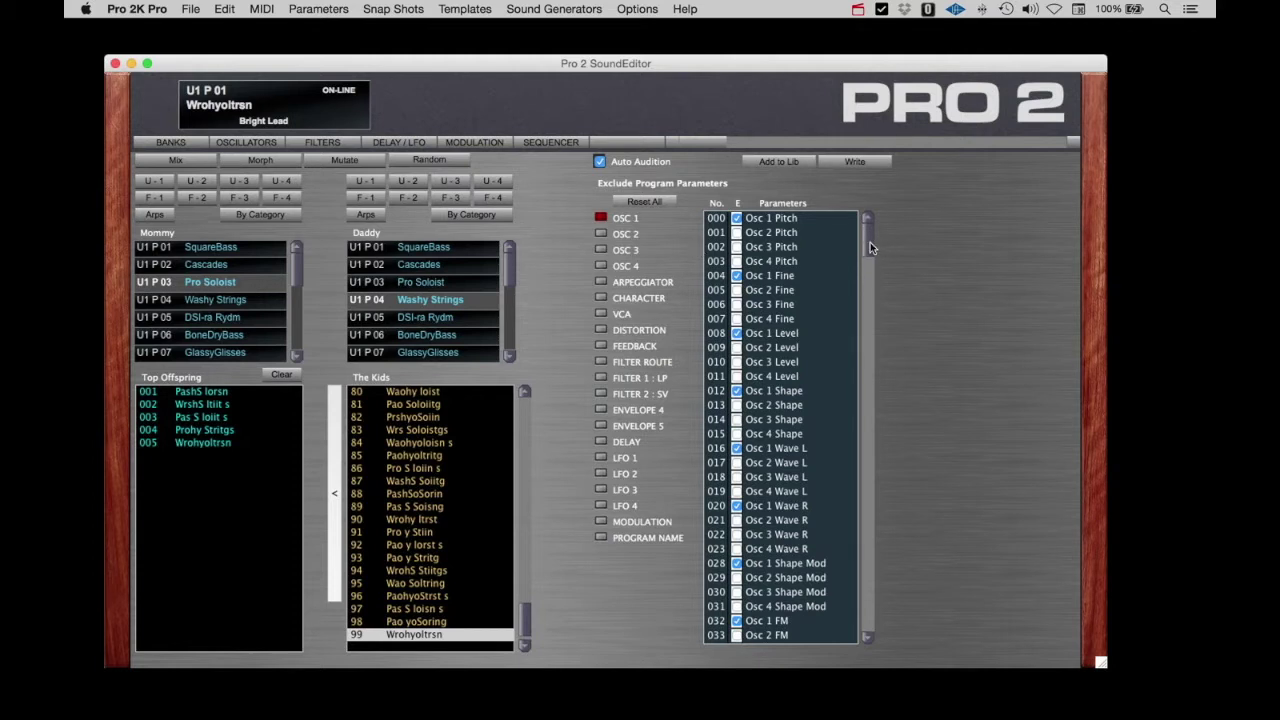
{"action": "mouse_move", "coordinate": [870, 242]}
{"action": "left_mouse_down"}
{"action": "mouse_move", "coordinate": [864, 299]}
{"action": "mouse_move", "coordinate": [864, 238]}
{"action": "left_mouse_up"}
Exclude OSC 2–4 as well, then mix Pro Soloist with Washy Strings into new kids.
{"action": "left_click", "coordinate": [600, 234]}
{"action": "left_click", "coordinate": [600, 249]}
{"action": "left_click", "coordinate": [601, 264]}
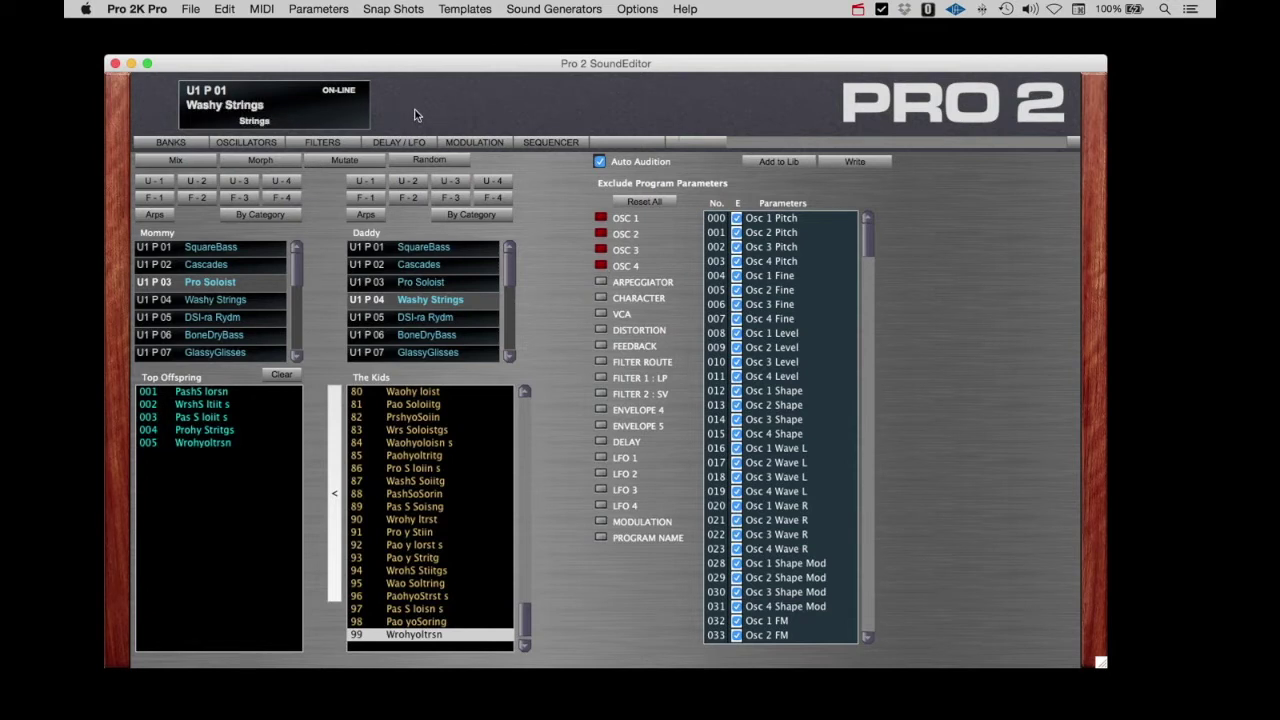
{"action": "left_click", "coordinate": [221, 283]}
{"action": "left_click", "coordinate": [398, 302]}
{"action": "left_click", "coordinate": [184, 163]}
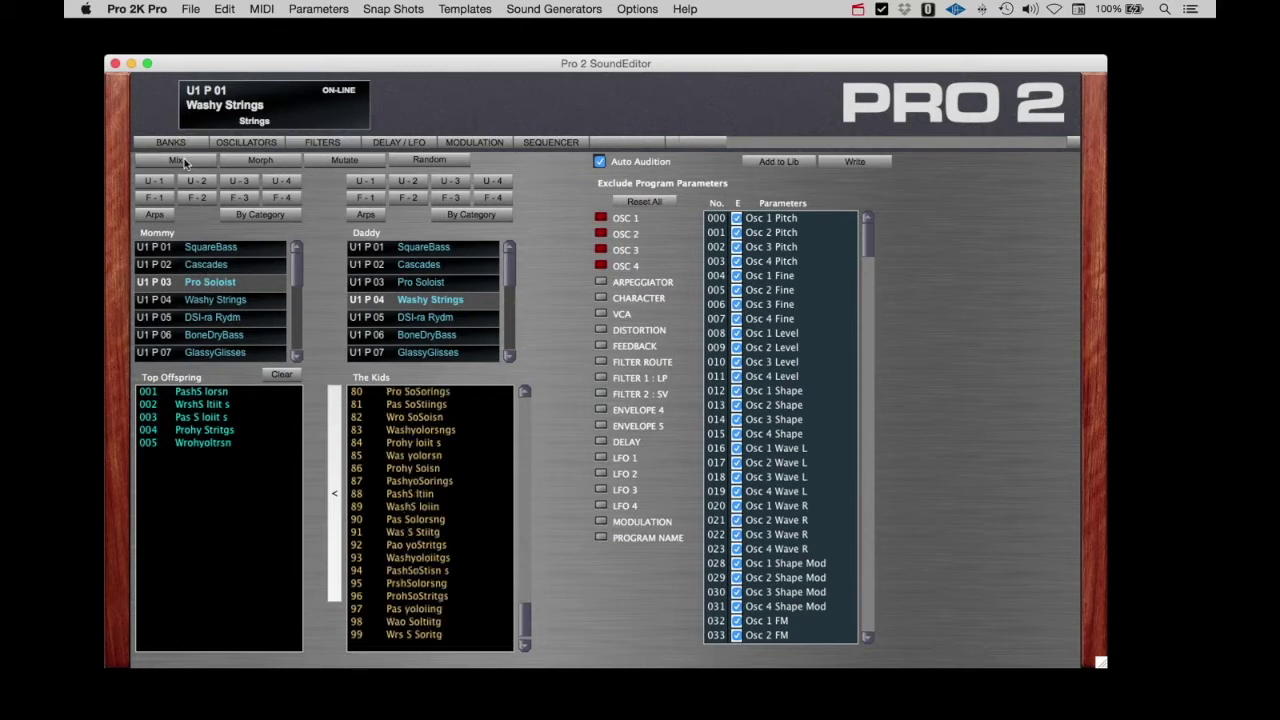
Audition the kids and keep Pro SoSorings, Pas SoStiings and Pas SoStisng in Top Offspring.
{"action": "left_click", "coordinate": [426, 392]}
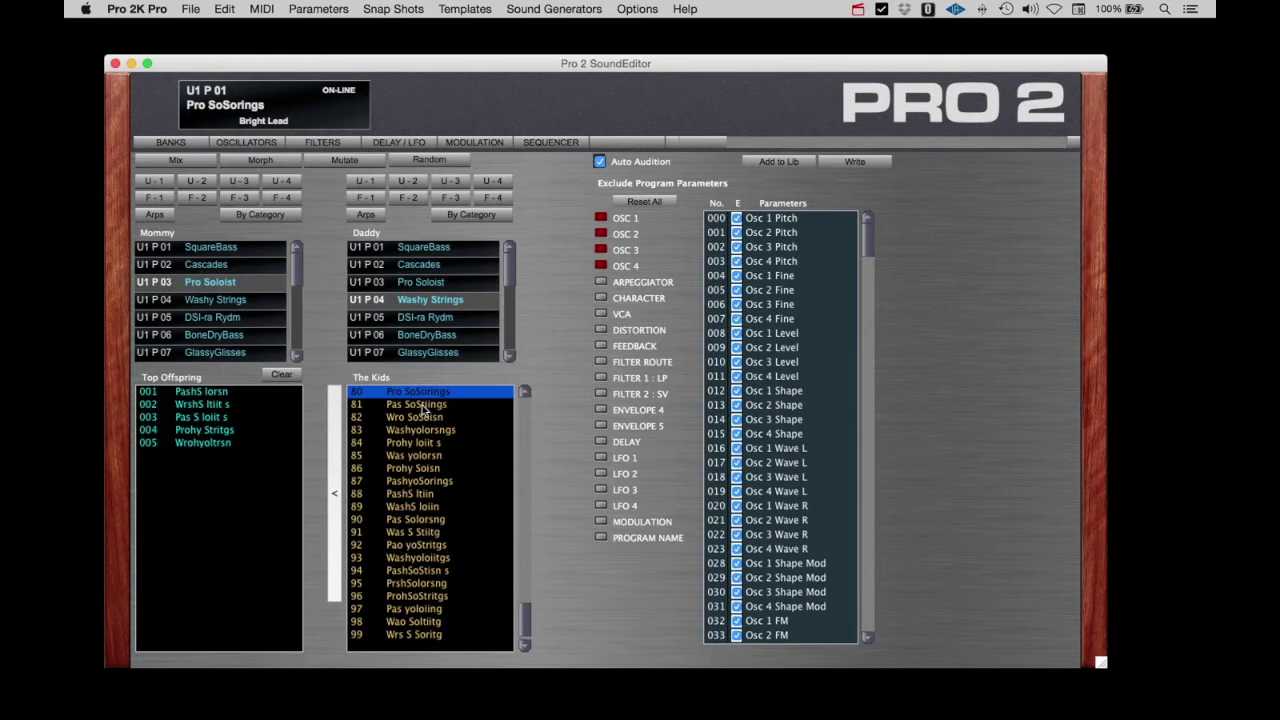
{"action": "left_click", "coordinate": [334, 494]}
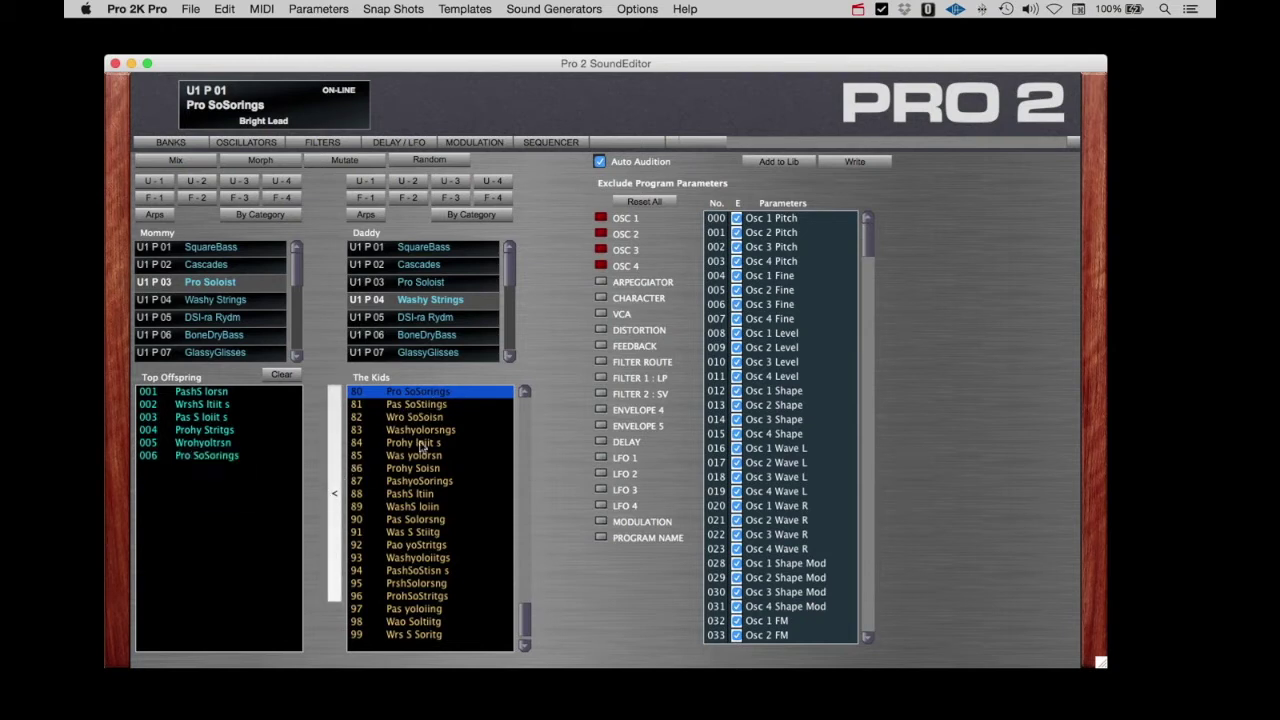
{"action": "left_click", "coordinate": [428, 405]}
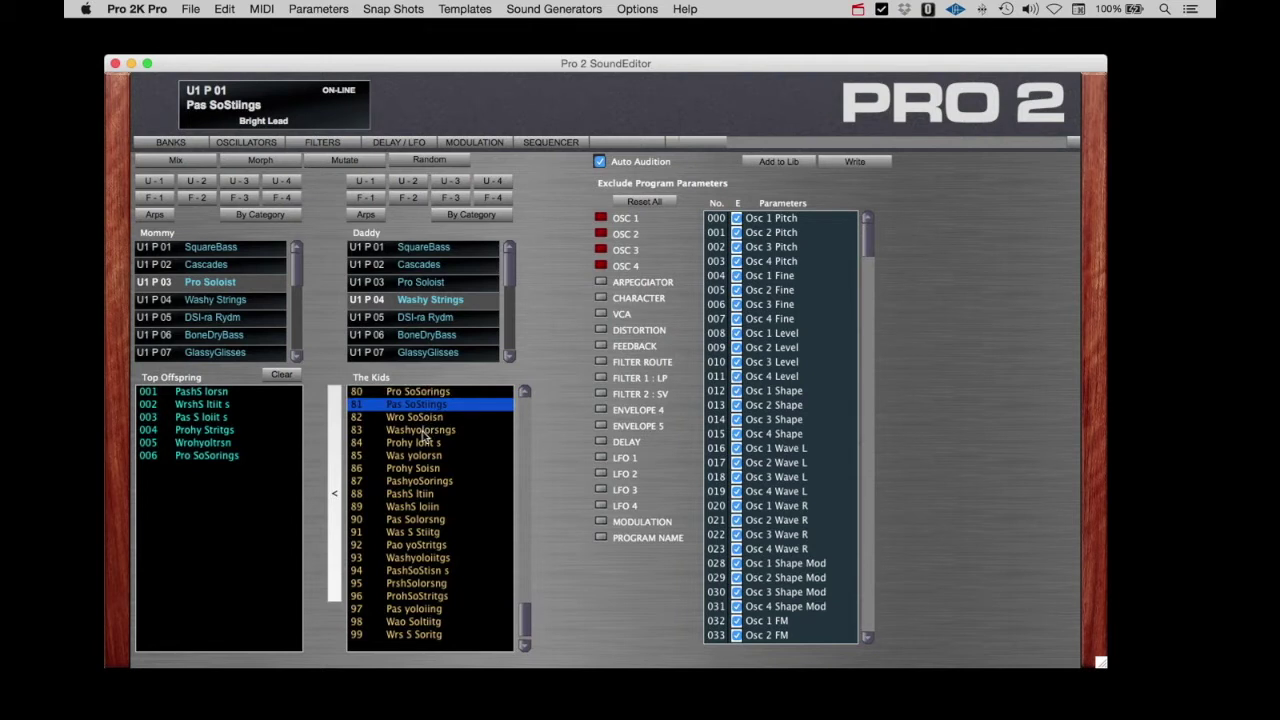
{"action": "left_click", "coordinate": [331, 460]}
{"action": "left_click", "coordinate": [411, 510]}
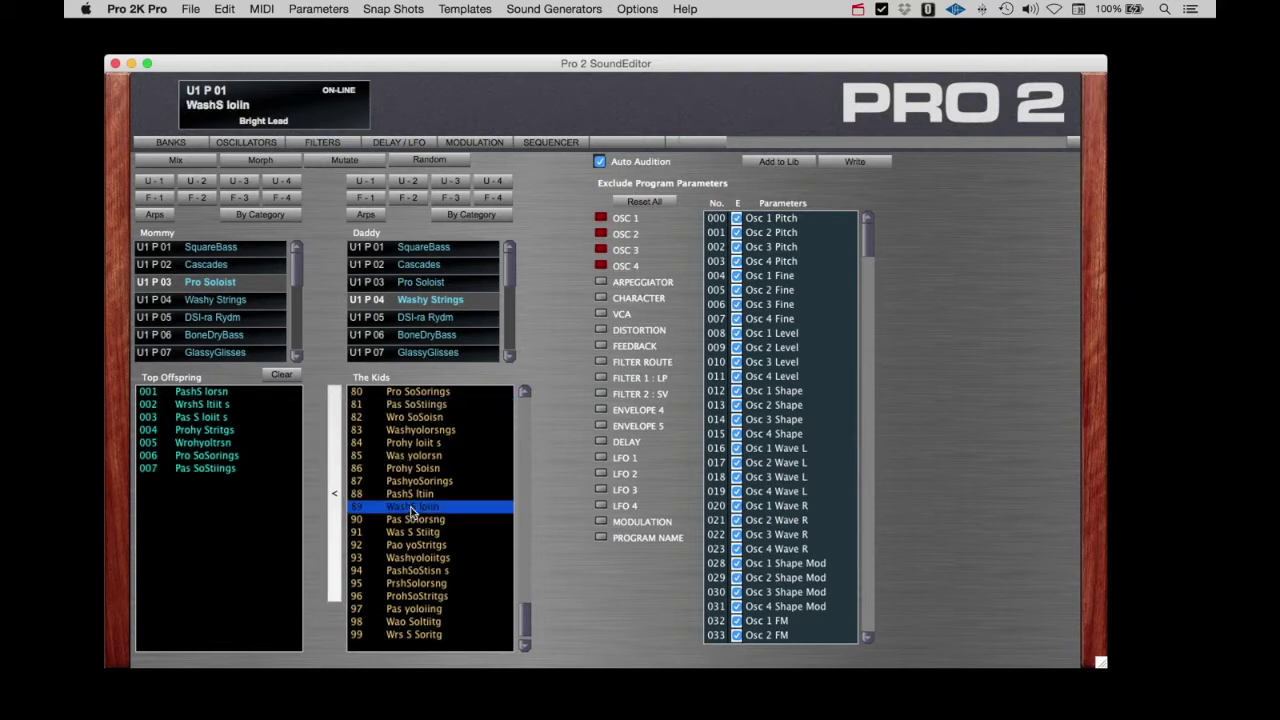
{"action": "left_click", "coordinate": [411, 520]}
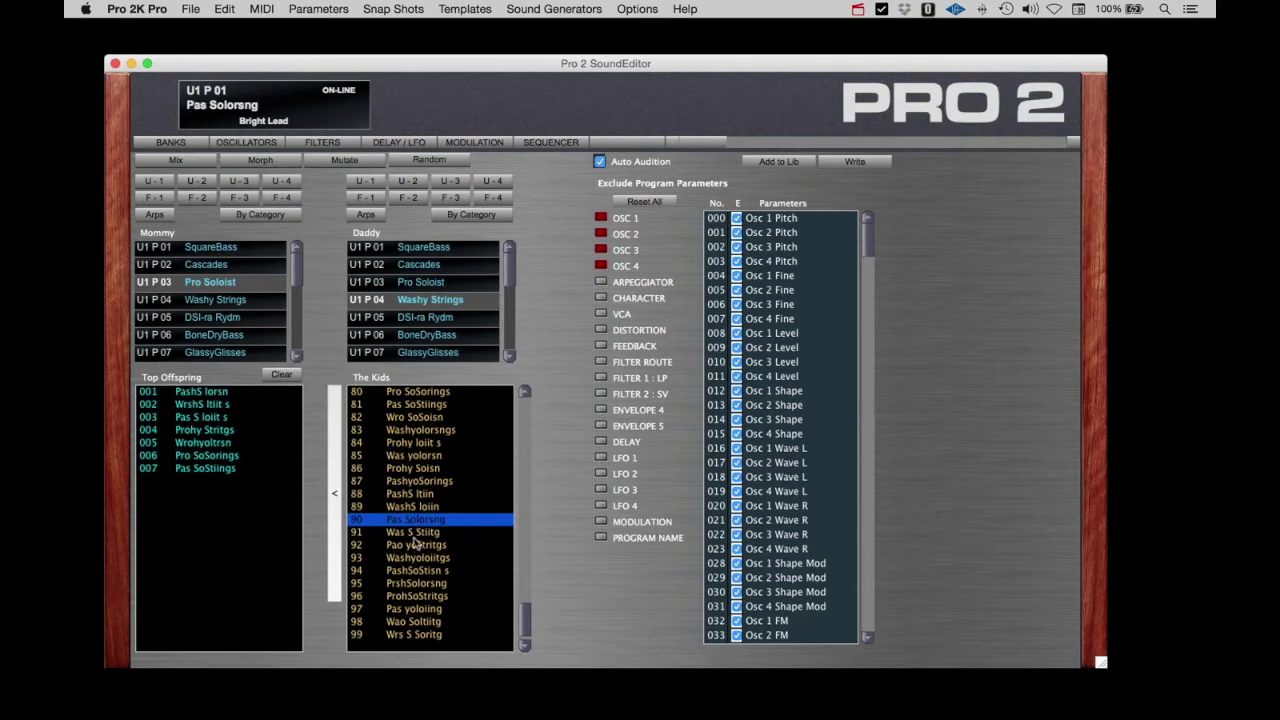
{"action": "left_click", "coordinate": [415, 557]}
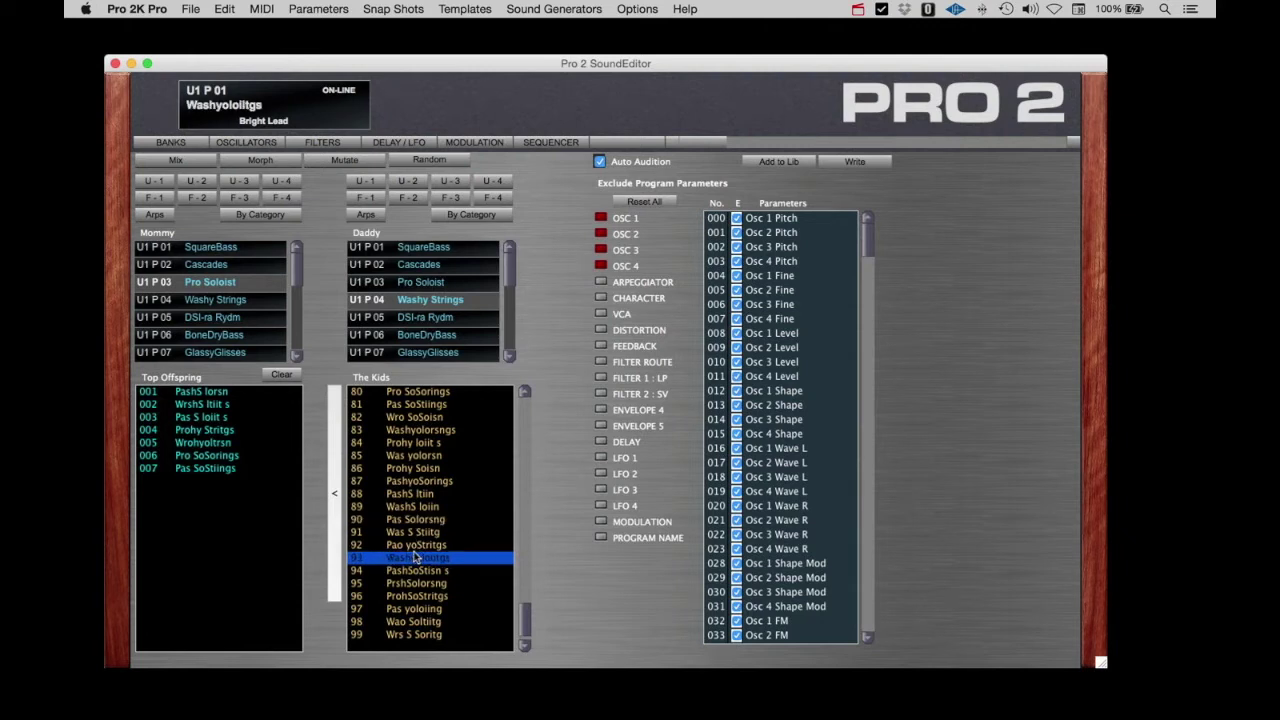
{"action": "left_click", "coordinate": [413, 597]}
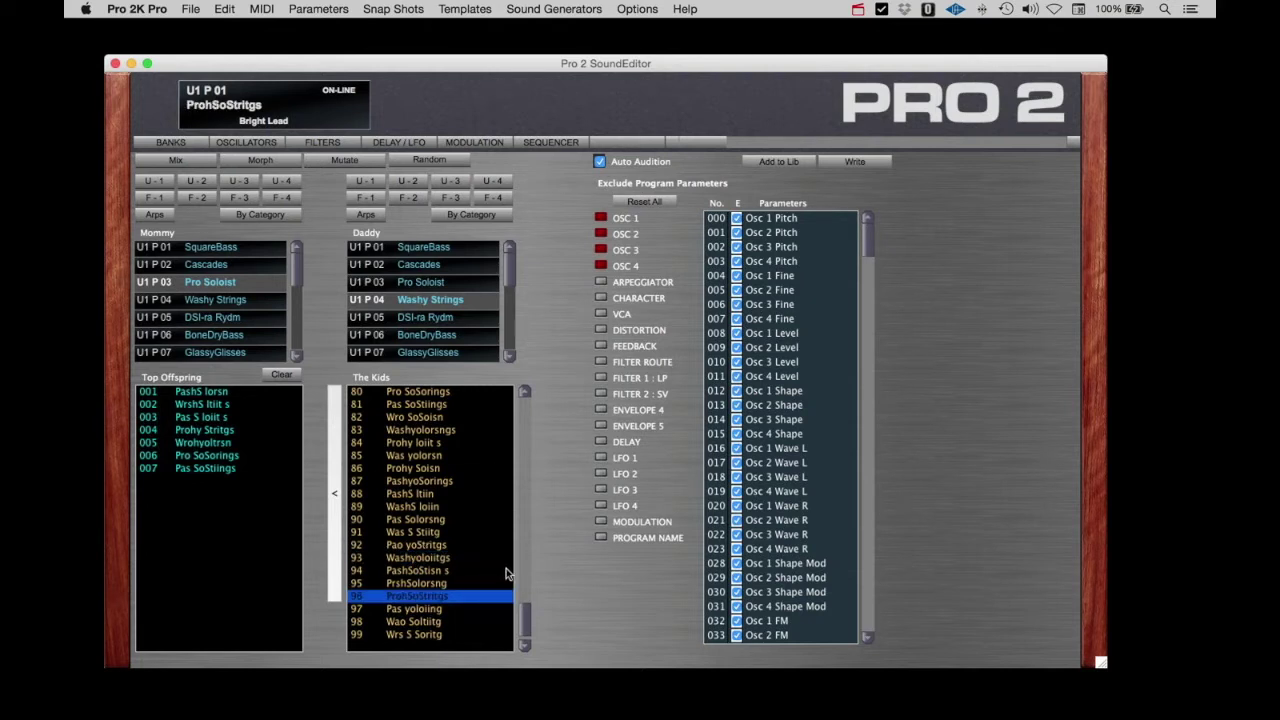
{"action": "left_click_drag", "start_coordinate": [526, 626], "coordinate": [450, 476]}
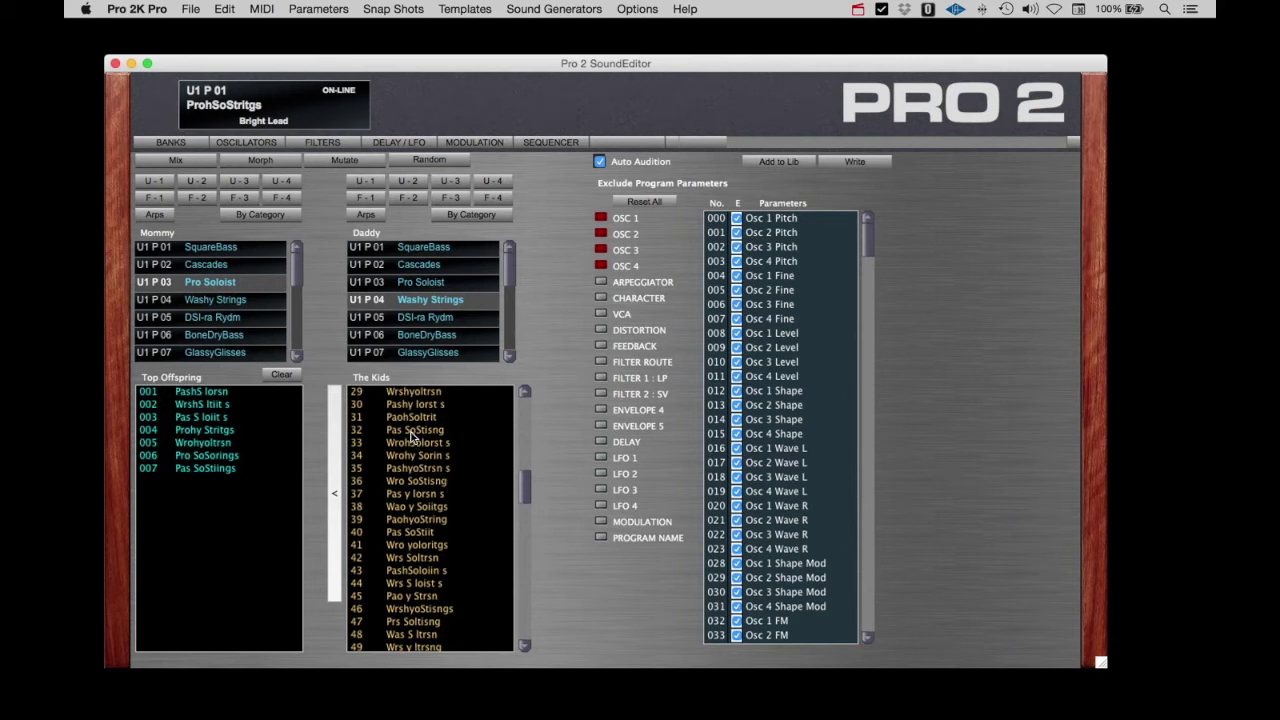
{"action": "left_click", "coordinate": [411, 432]}
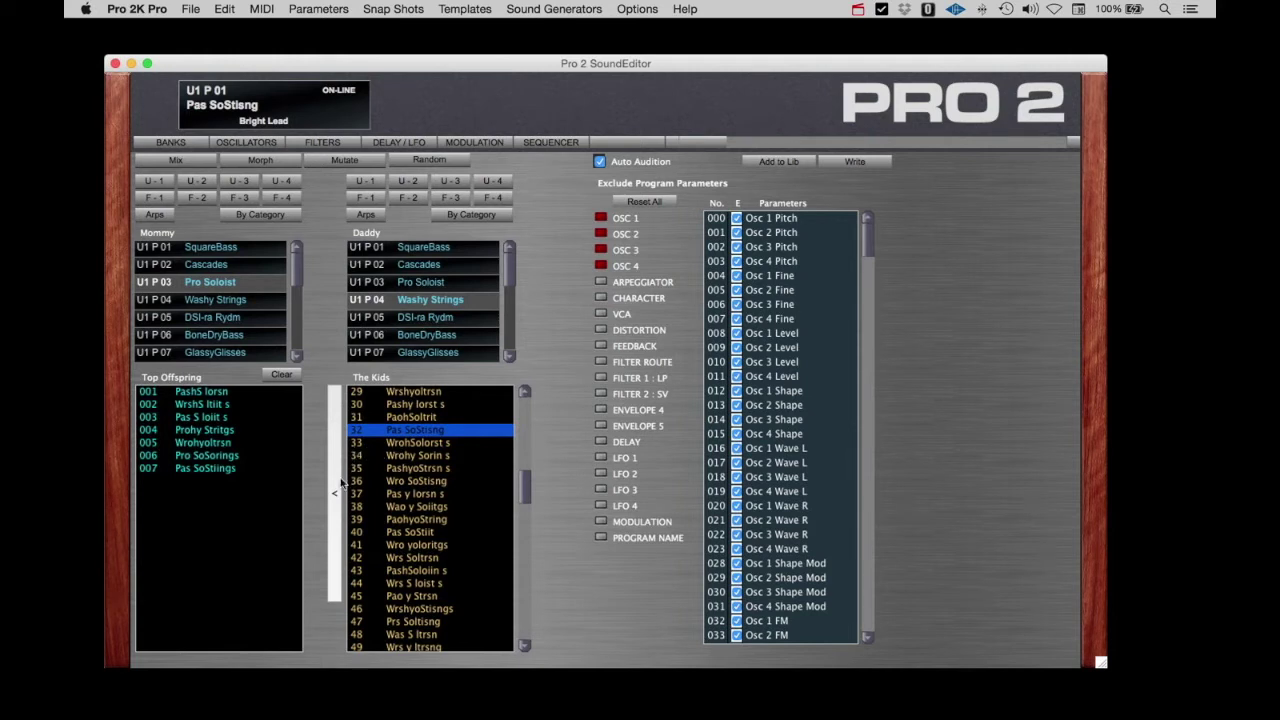
{"action": "left_click", "coordinate": [335, 494]}
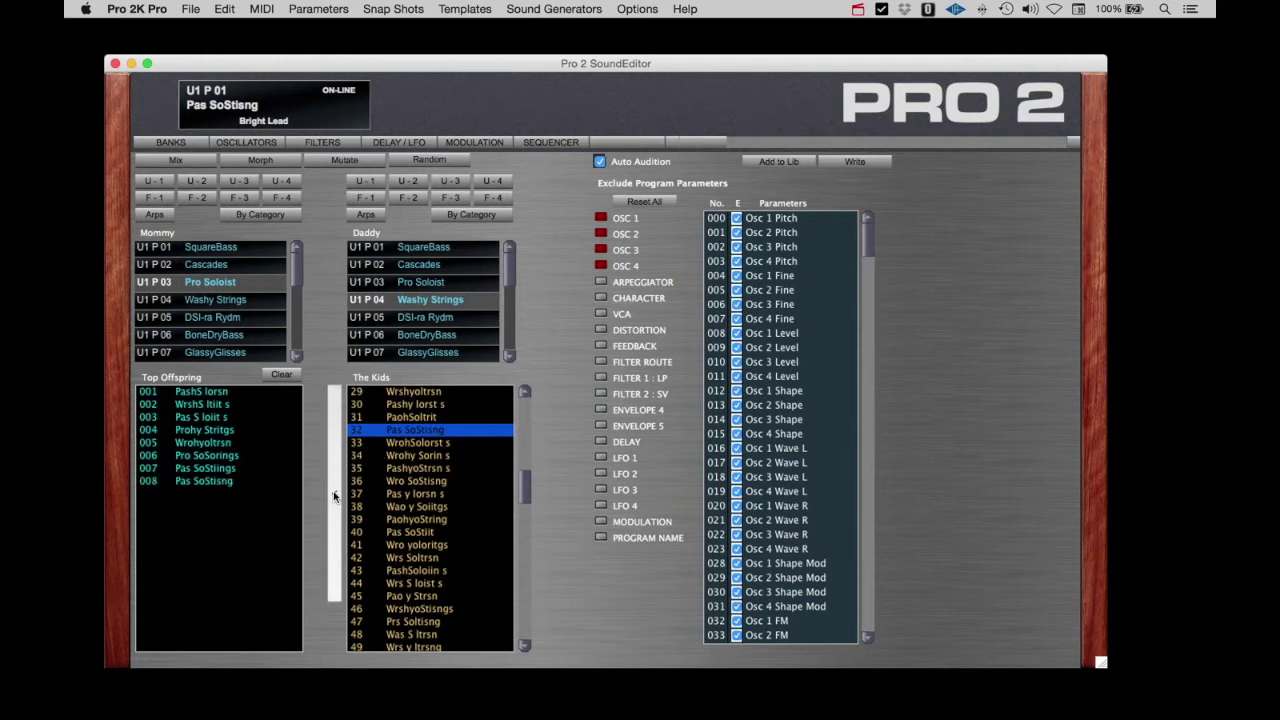
Audition more kids (38, Pro yoSorit, 09, 01 and PashSoltrin) while scrolling back to the top.
{"action": "left_click", "coordinate": [415, 509]}
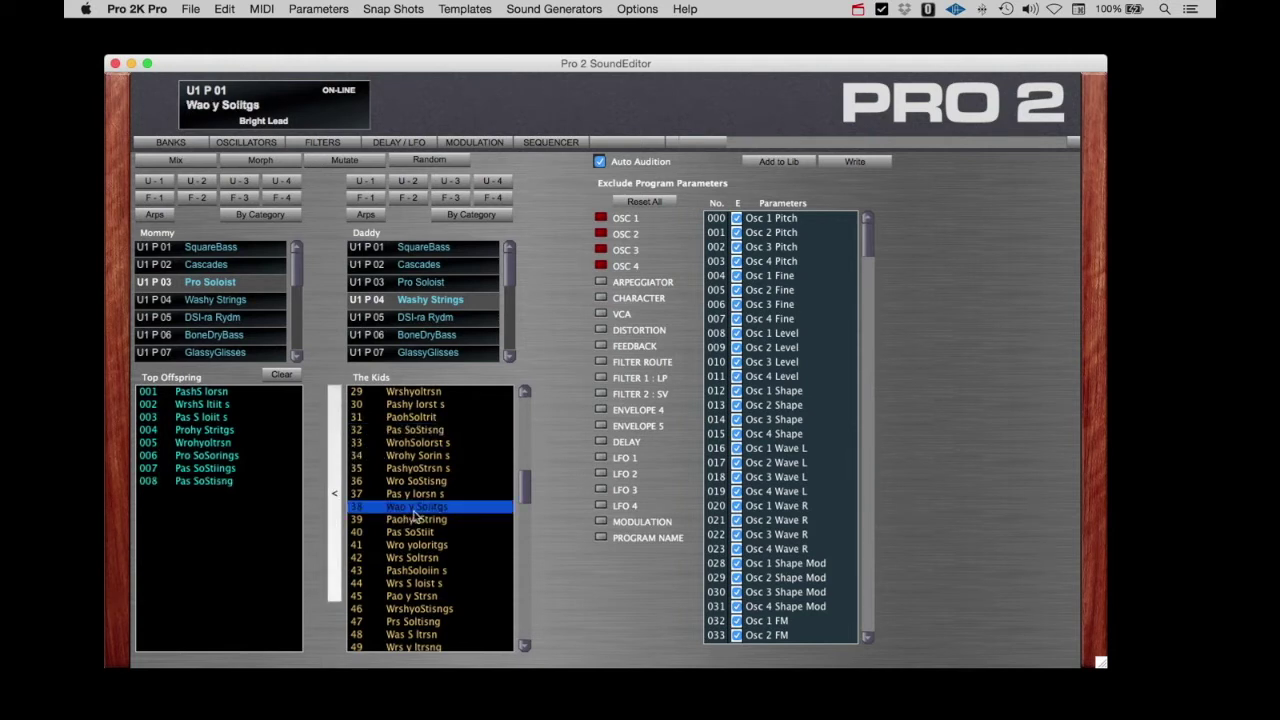
{"action": "scroll", "coordinate": [424, 440], "scroll_direction": "up", "scroll_amount": 3}
{"action": "left_click", "coordinate": [408, 405]}
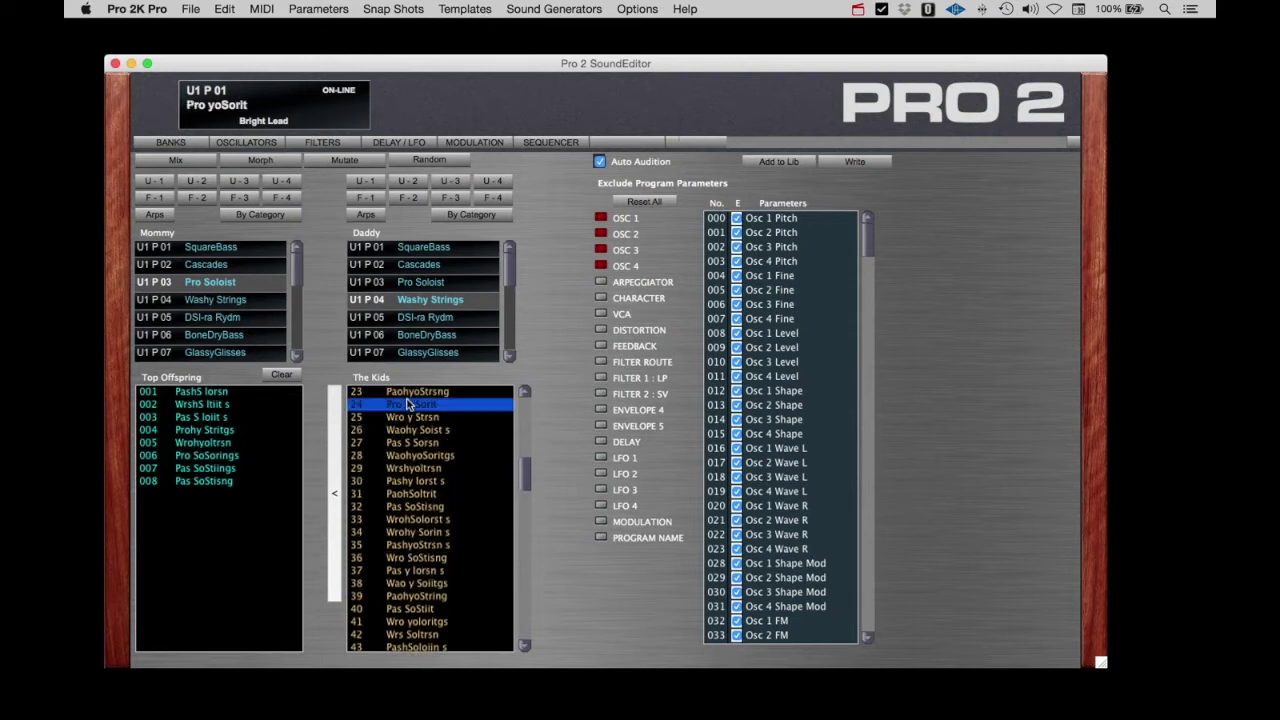
{"action": "scroll", "coordinate": [408, 405], "scroll_direction": "up", "scroll_amount": 7}
{"action": "left_click", "coordinate": [405, 404]}
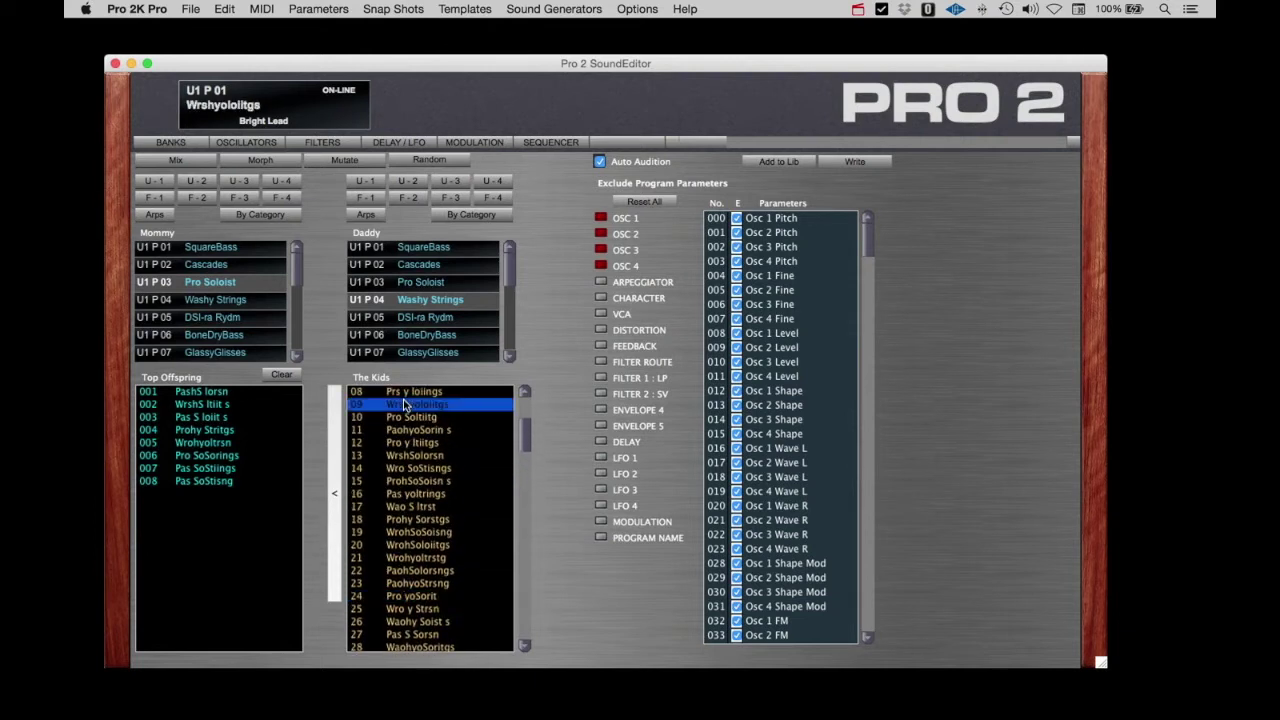
{"action": "scroll", "coordinate": [406, 402], "scroll_direction": "up", "scroll_amount": 3}
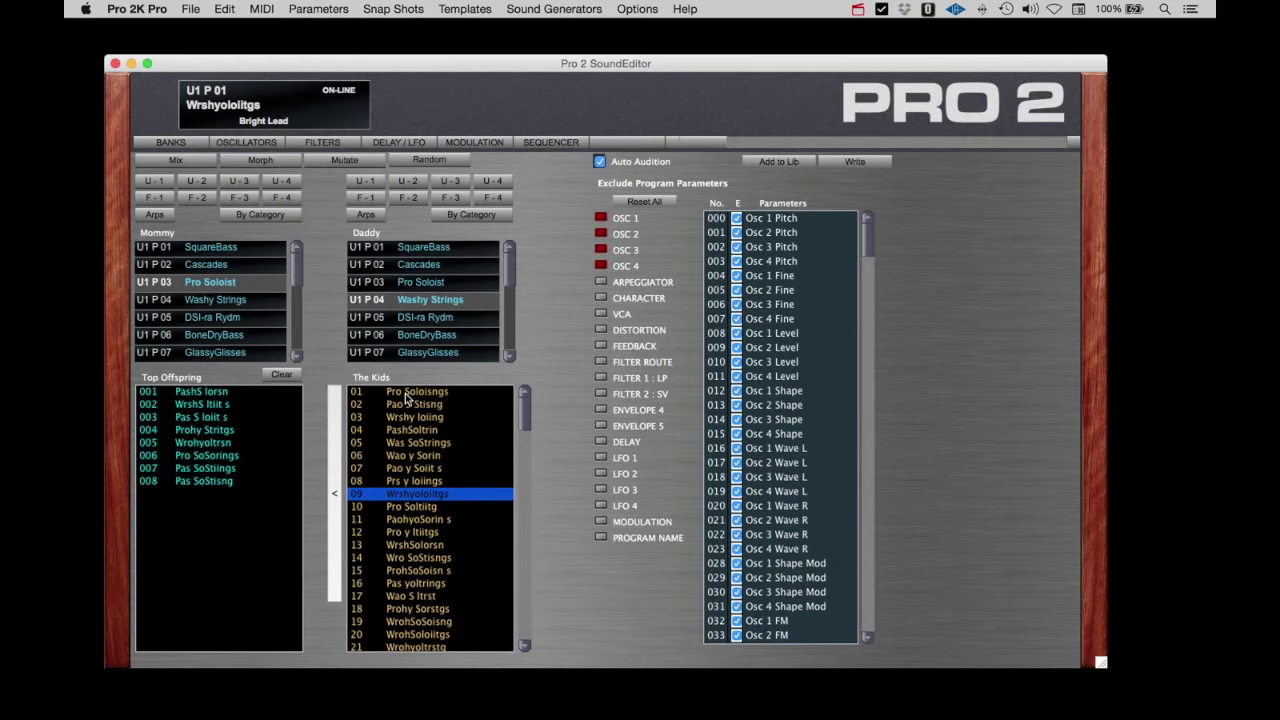
{"action": "left_click", "coordinate": [406, 392]}
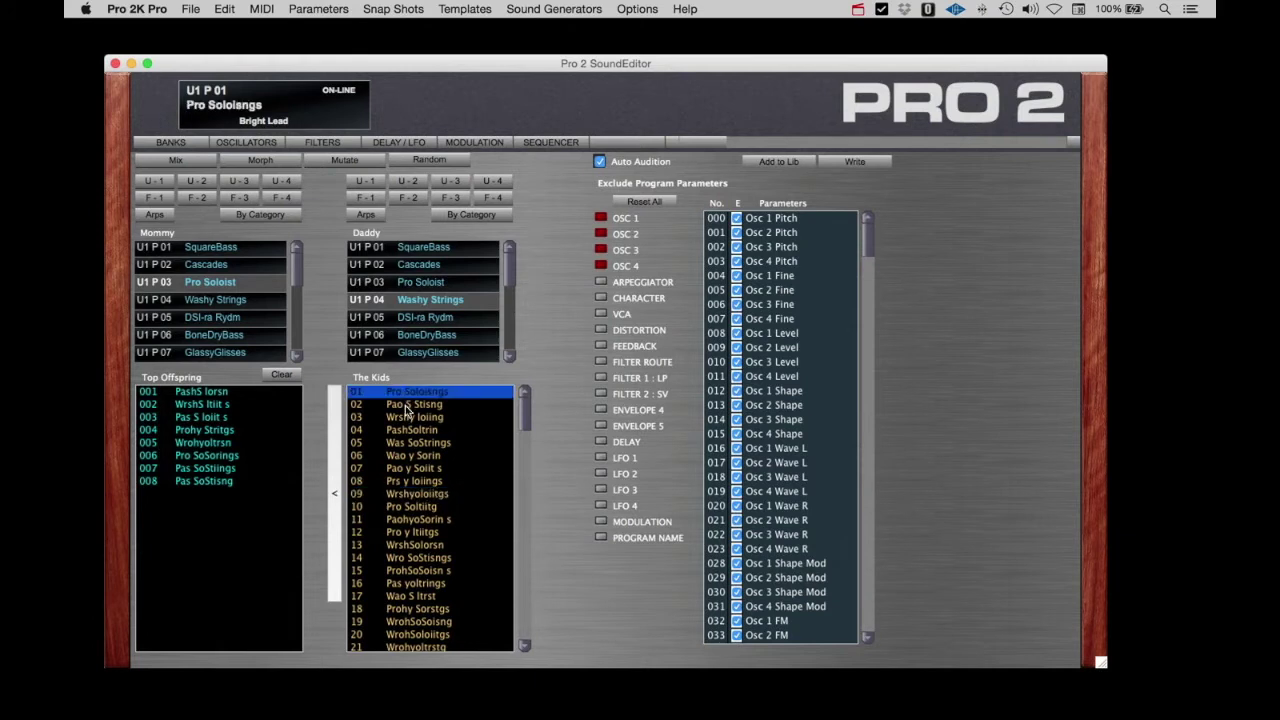
{"action": "left_click", "coordinate": [405, 430]}
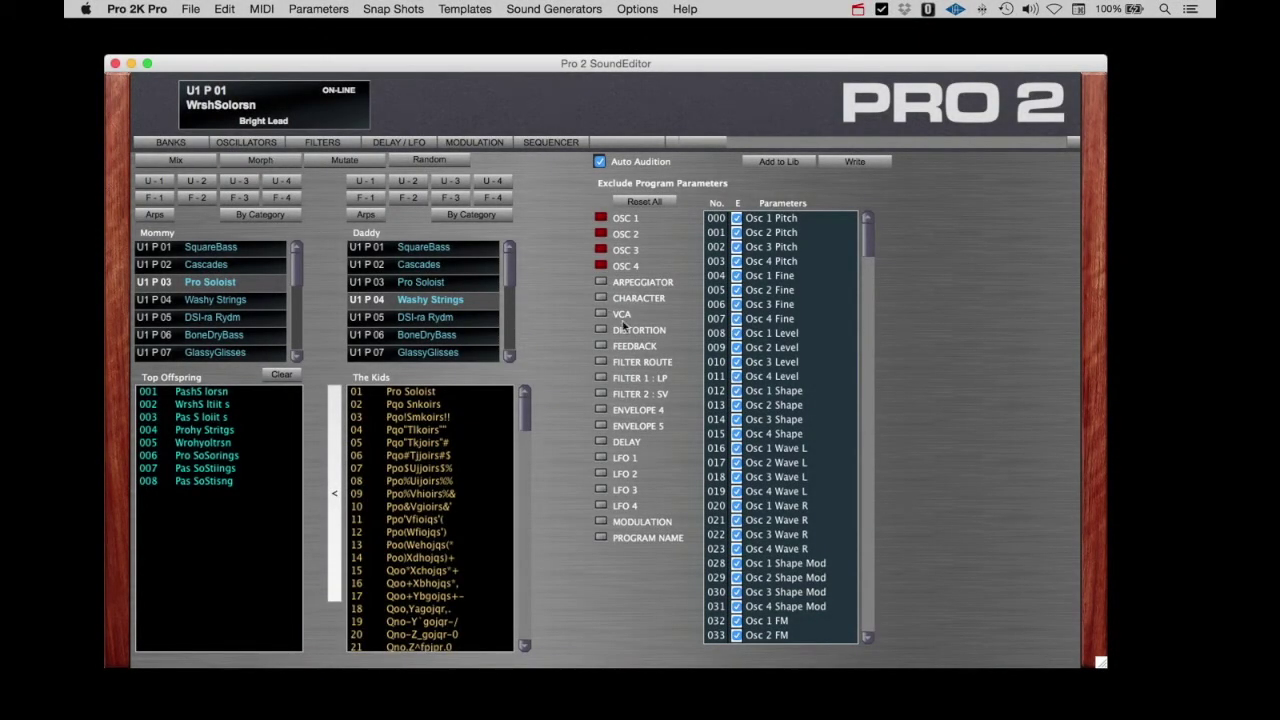
Untick the OSC 1, 2 and 4 exclude boxes so no oscillator group is excluded.
{"action": "left_click", "coordinate": [601, 218]}
{"action": "left_click", "coordinate": [601, 234]}
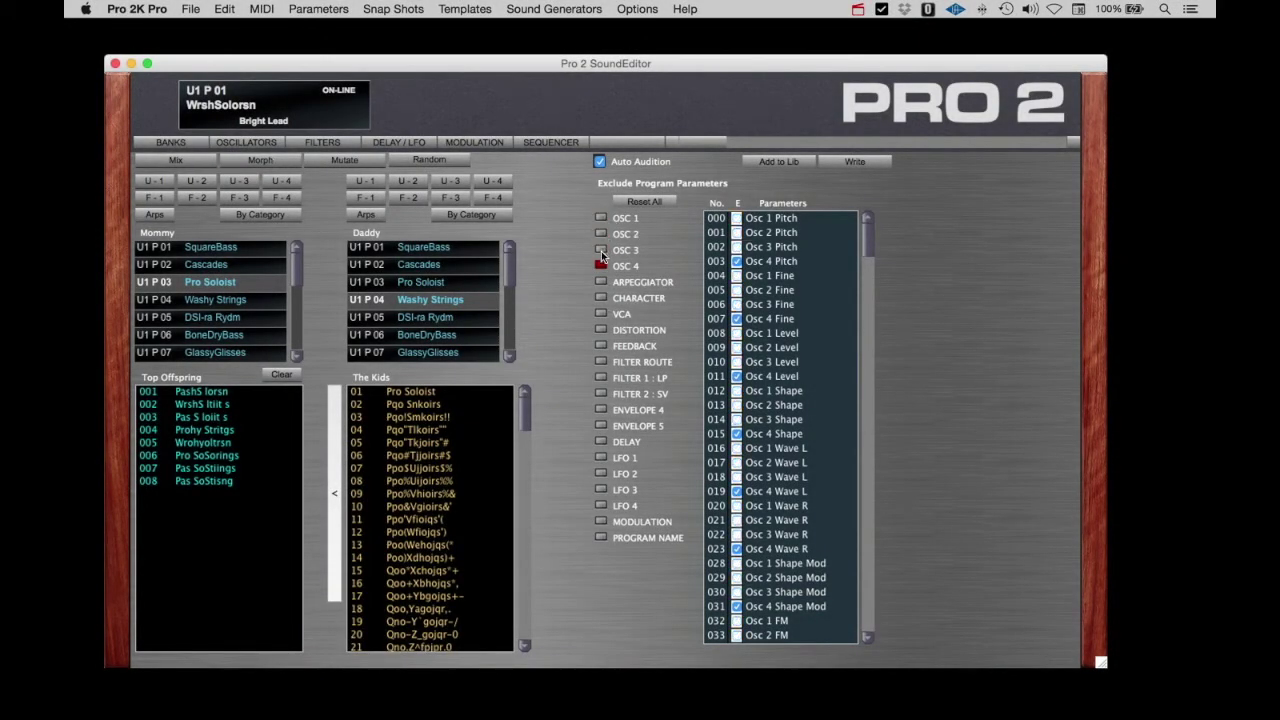
{"action": "left_click", "coordinate": [601, 264]}
Pick the Mommy and Daddy patches, morph them into new kids, and audition kid Para Vox.
{"action": "left_click", "coordinate": [220, 286]}
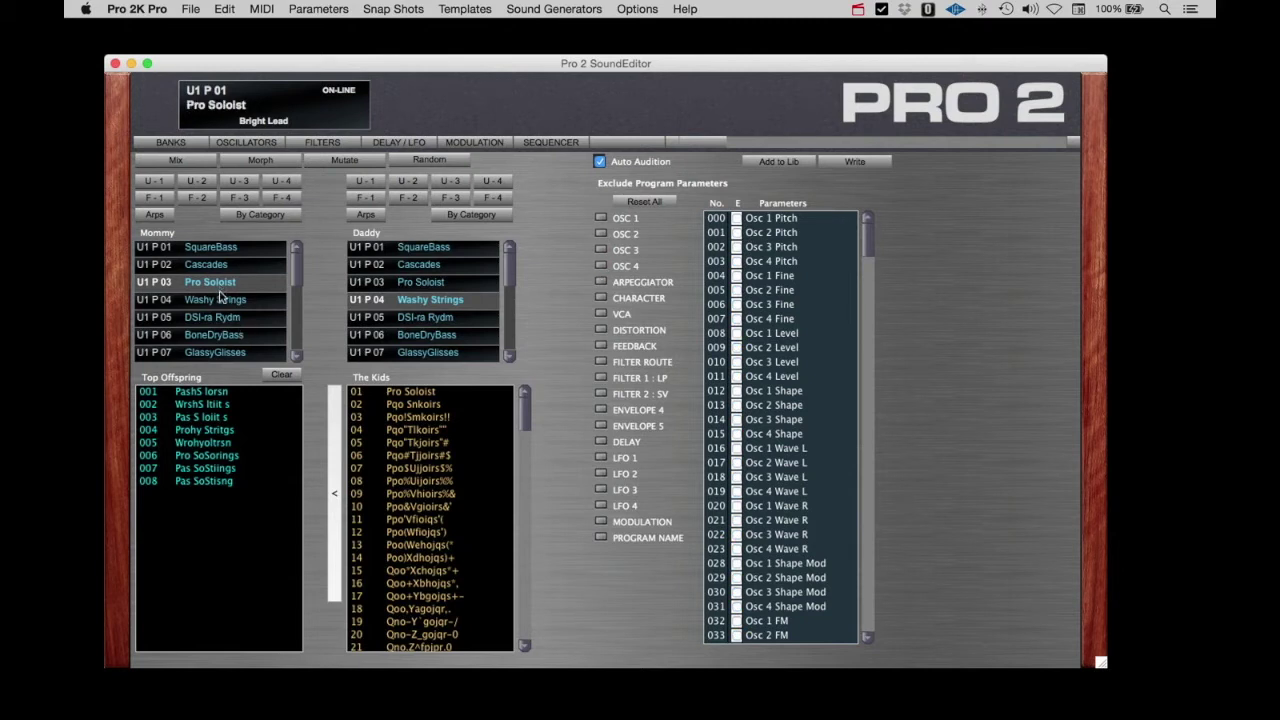
{"action": "left_click", "coordinate": [419, 305]}
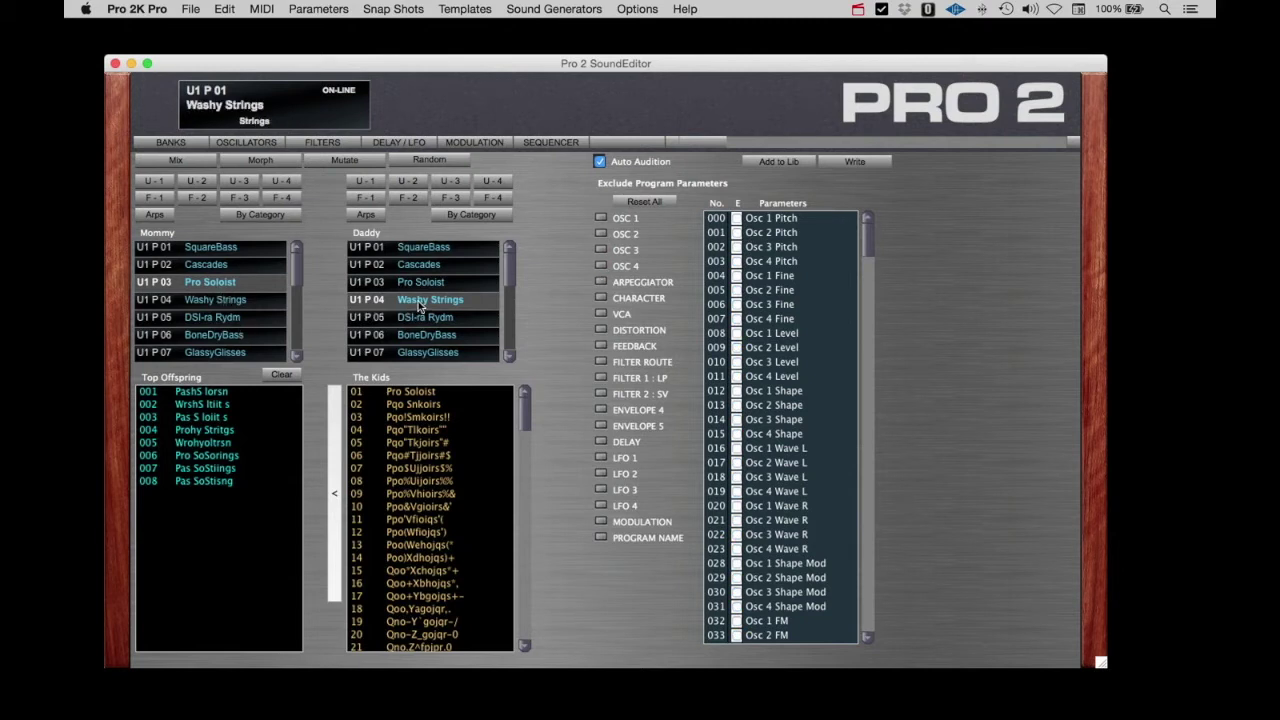
{"action": "left_click", "coordinate": [253, 157]}
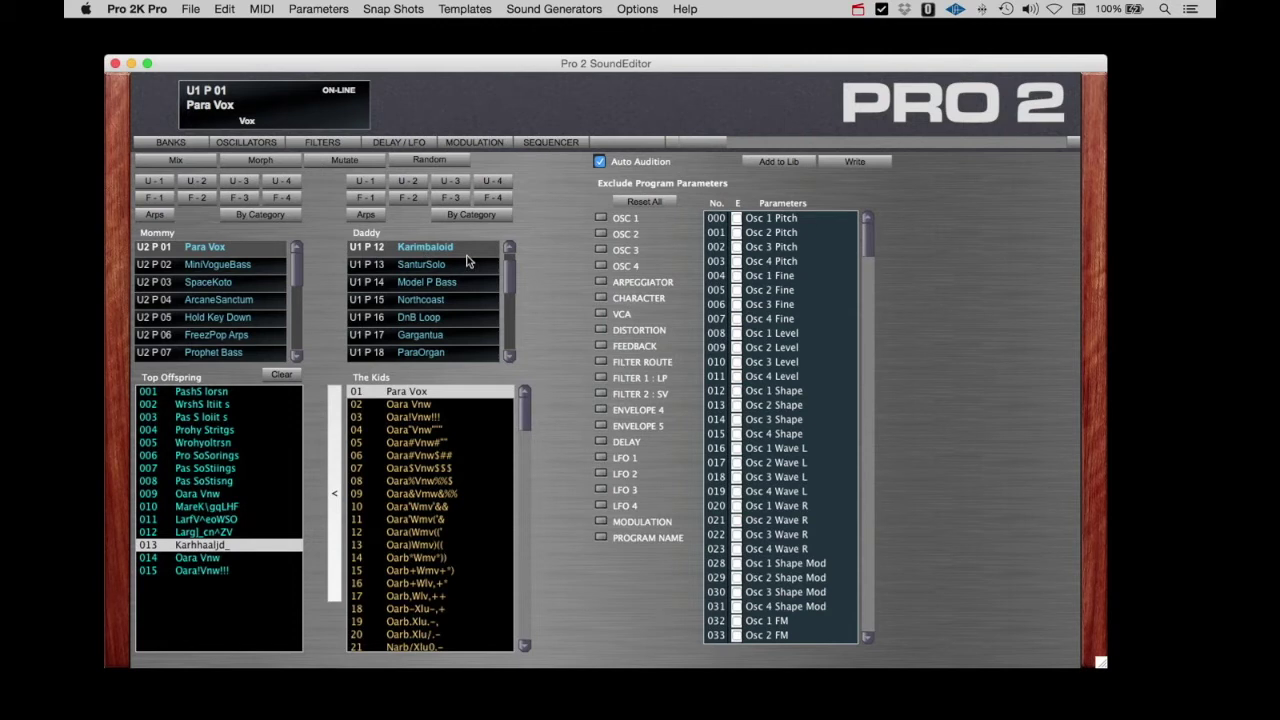
{"action": "left_click", "coordinate": [408, 396]}
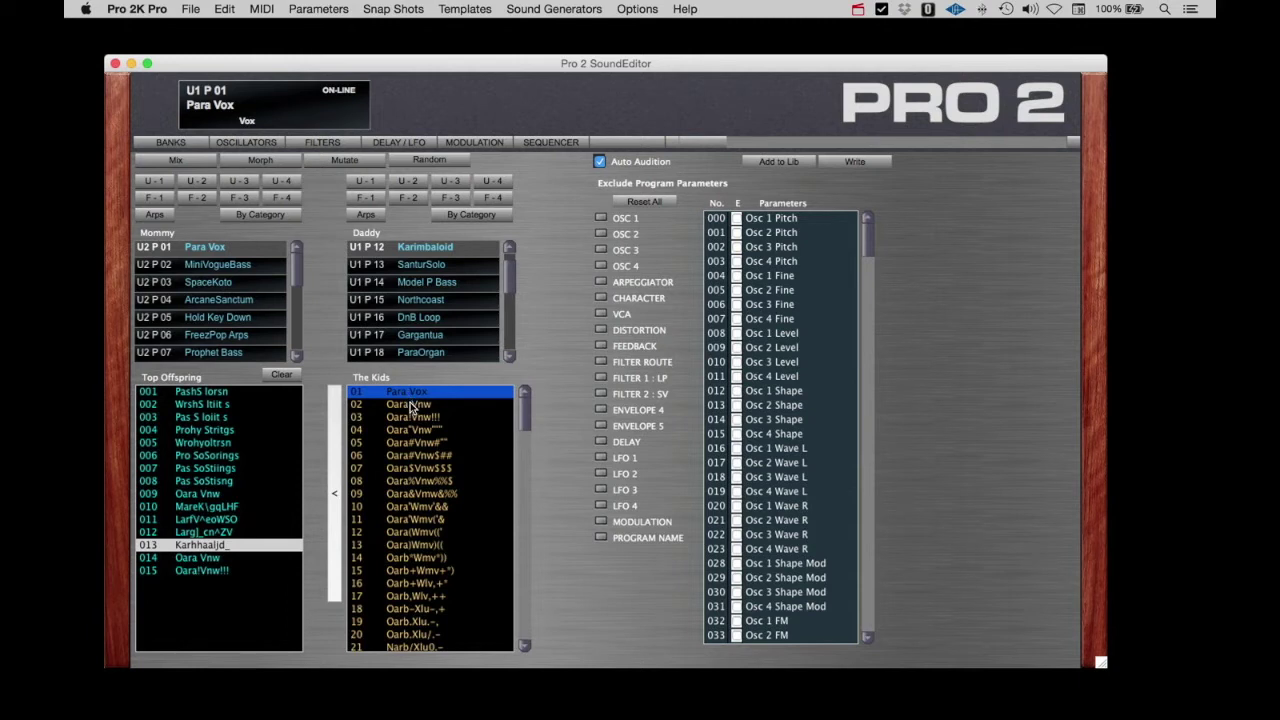
Keep kid Oara Vnw in Top Offspring, then audition kids 08 and 12 and keep another.
{"action": "left_click", "coordinate": [410, 406]}
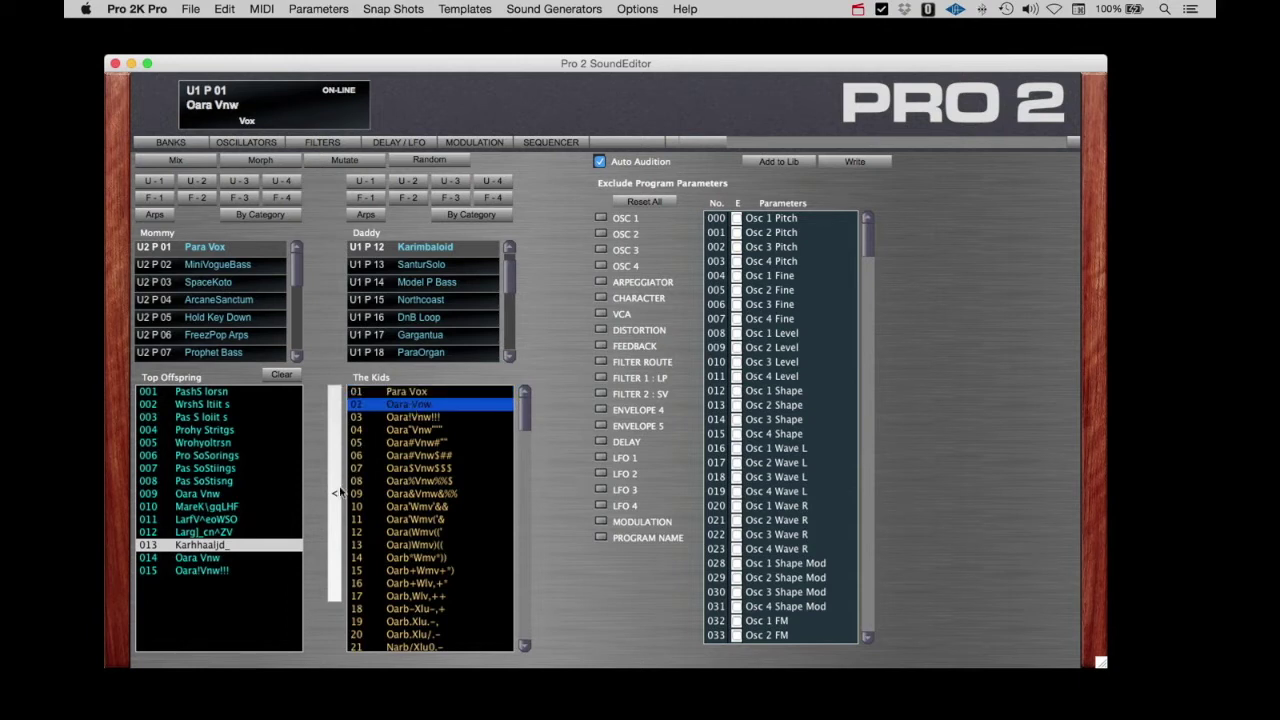
{"action": "left_click", "coordinate": [336, 497]}
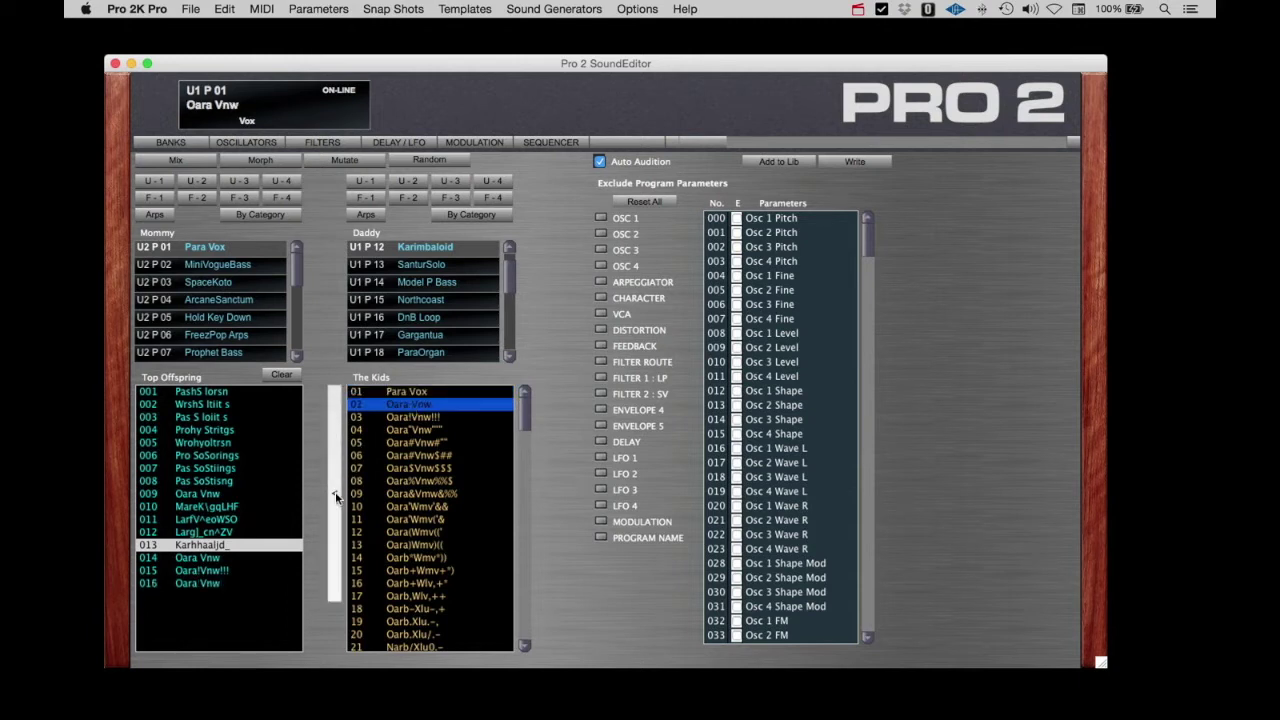
{"action": "left_click", "coordinate": [409, 432]}
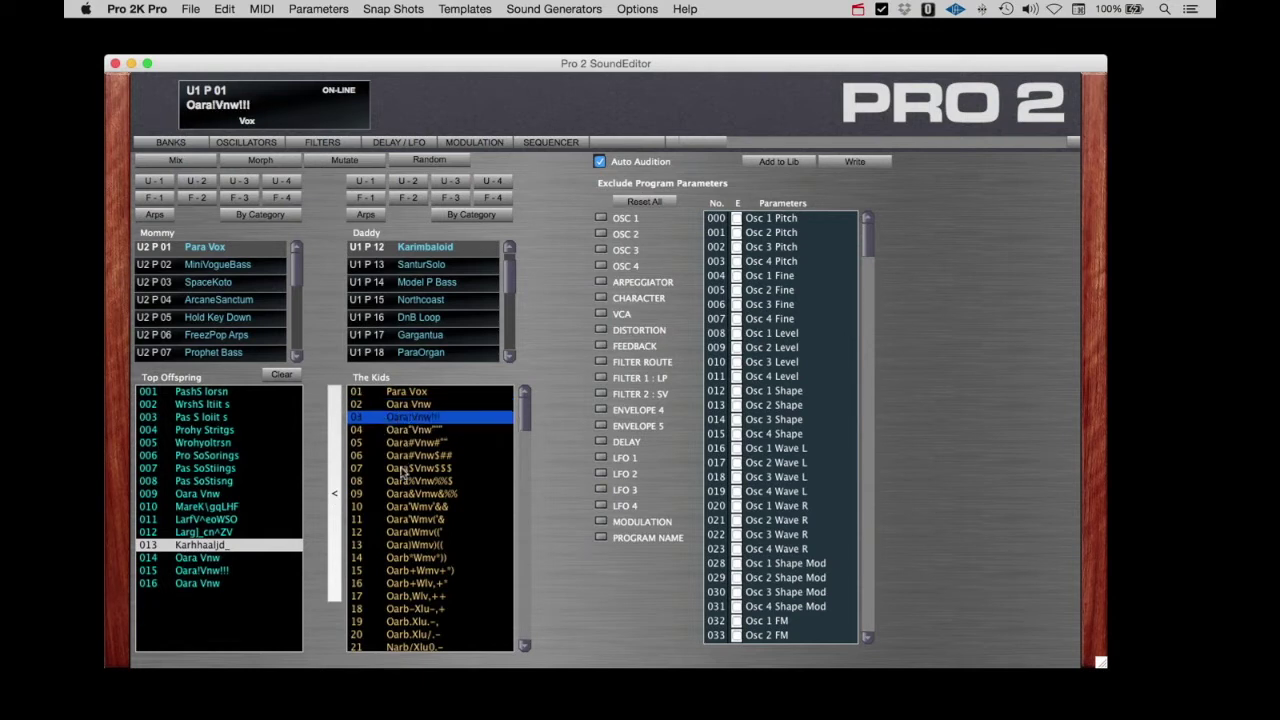
{"action": "left_click", "coordinate": [403, 481]}
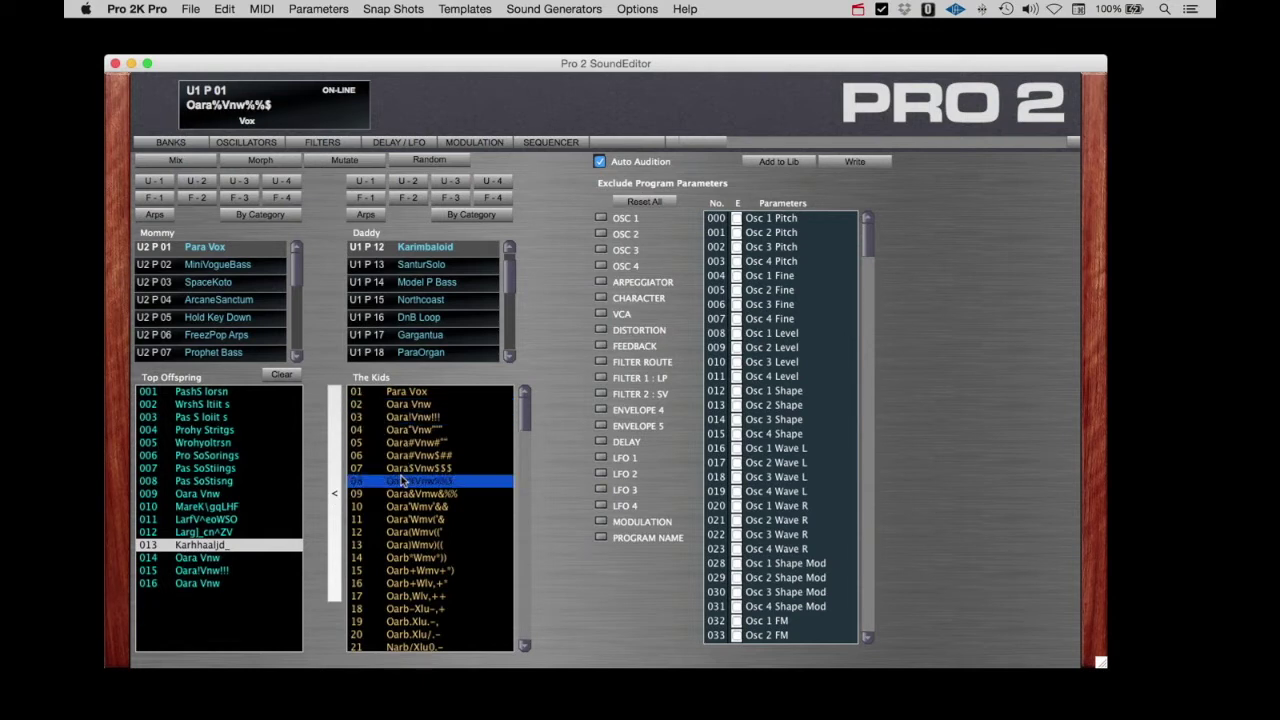
{"action": "left_click", "coordinate": [400, 535]}
{"action": "scroll", "coordinate": [400, 540], "scroll_direction": "down", "scroll_amount": 4}
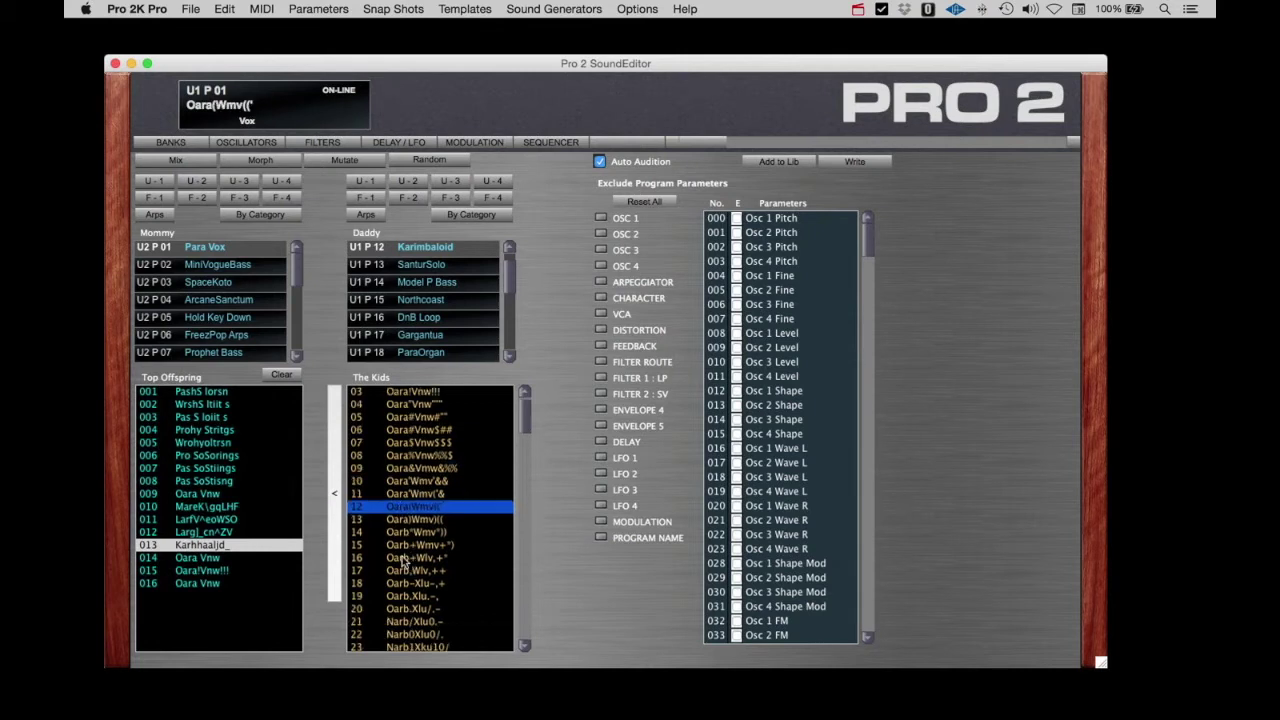
{"action": "left_click", "coordinate": [336, 492]}
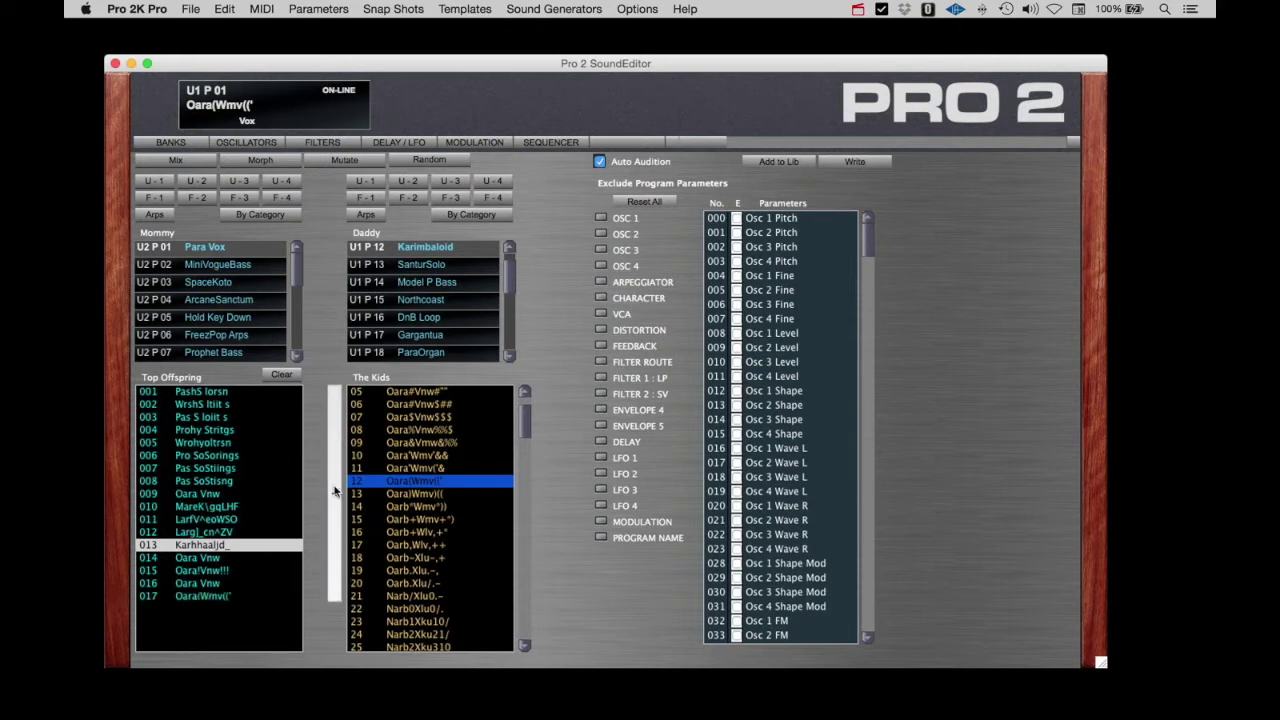
Audition further morph kids 44, 39, 46, 57 and 58.
{"action": "scroll", "coordinate": [410, 566], "scroll_direction": "down", "scroll_amount": 5}
{"action": "scroll", "coordinate": [412, 566], "scroll_direction": "down", "scroll_amount": 5}
{"action": "left_click", "coordinate": [413, 558]}
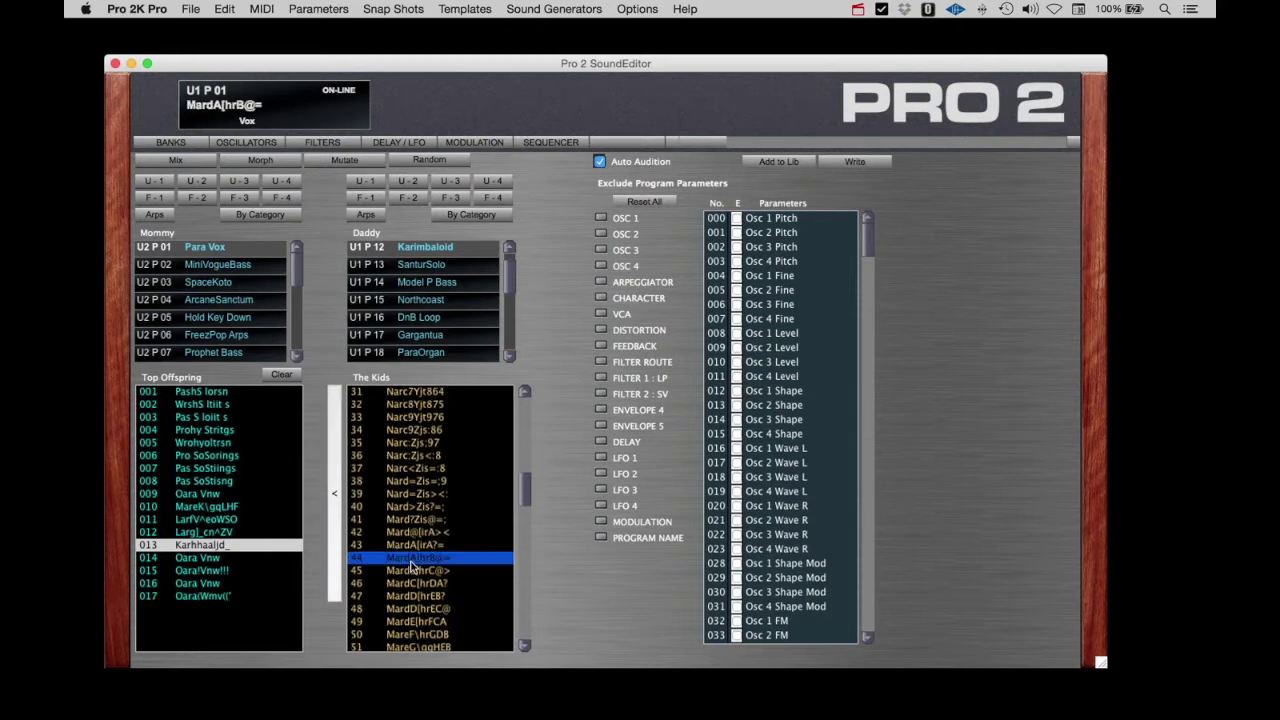
{"action": "left_click", "coordinate": [418, 494]}
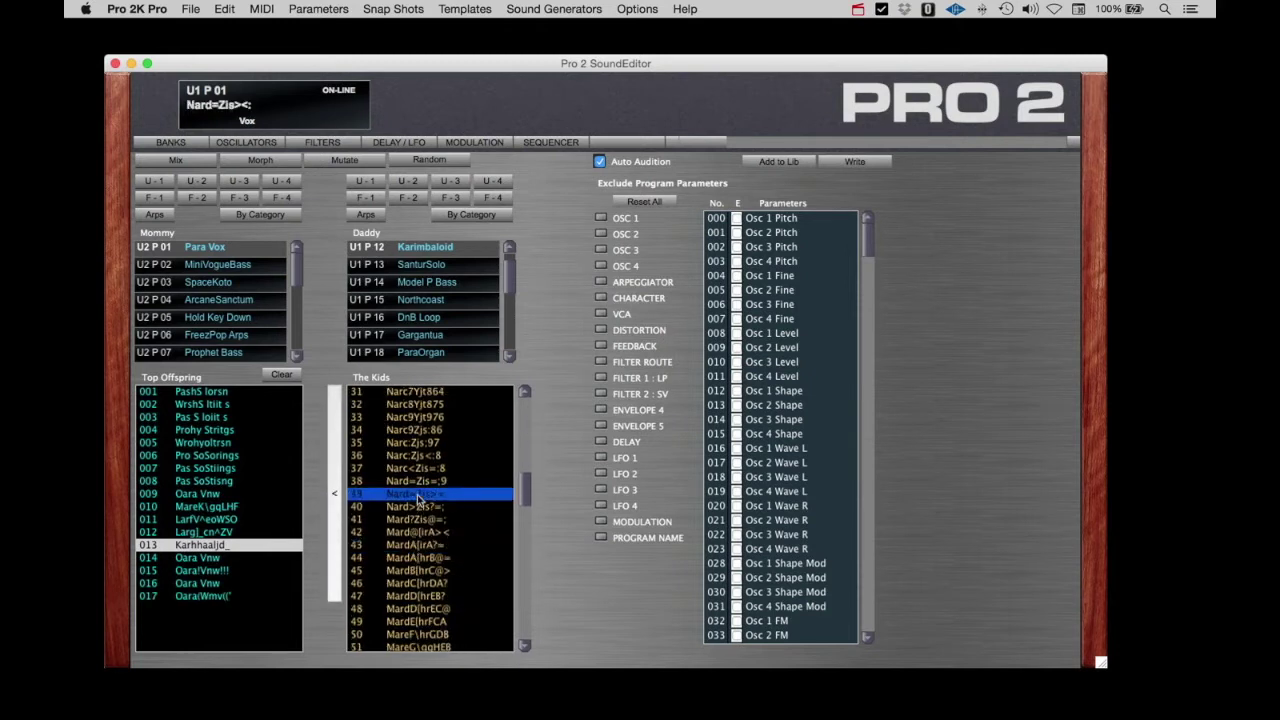
{"action": "left_click", "coordinate": [413, 558]}
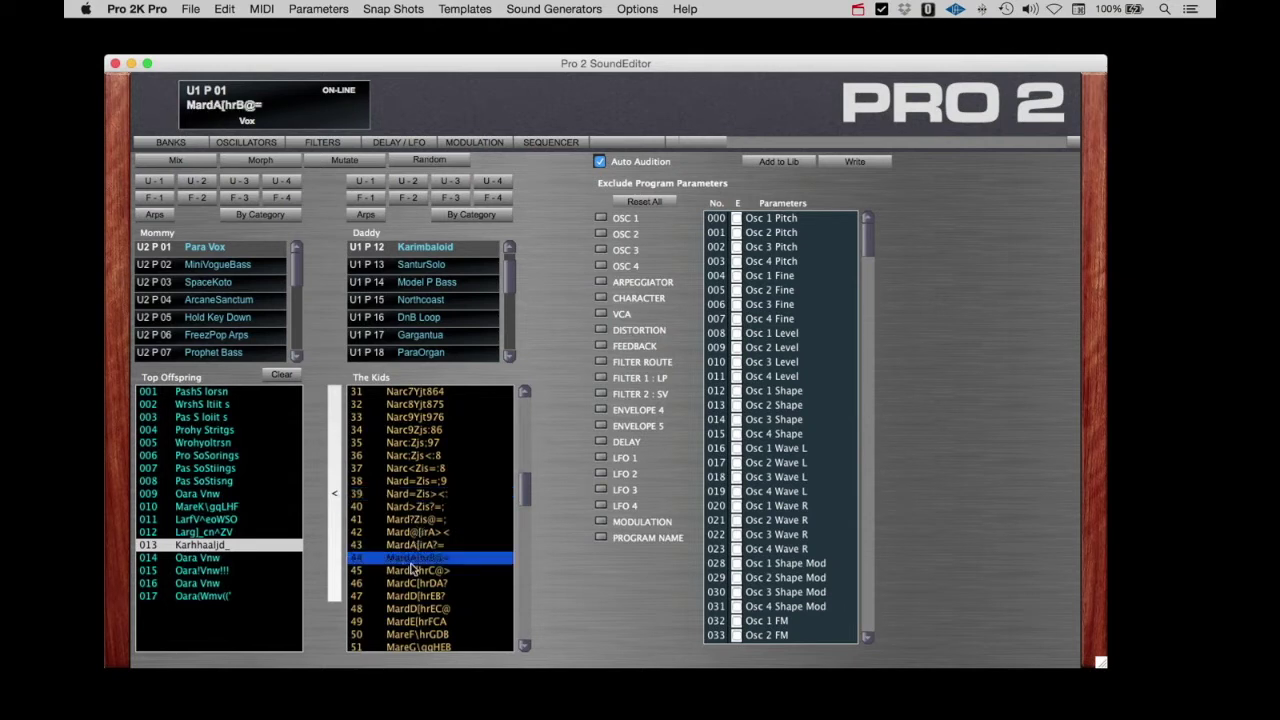
{"action": "scroll", "coordinate": [412, 565], "scroll_direction": "down", "scroll_amount": 2}
{"action": "left_click", "coordinate": [413, 545]}
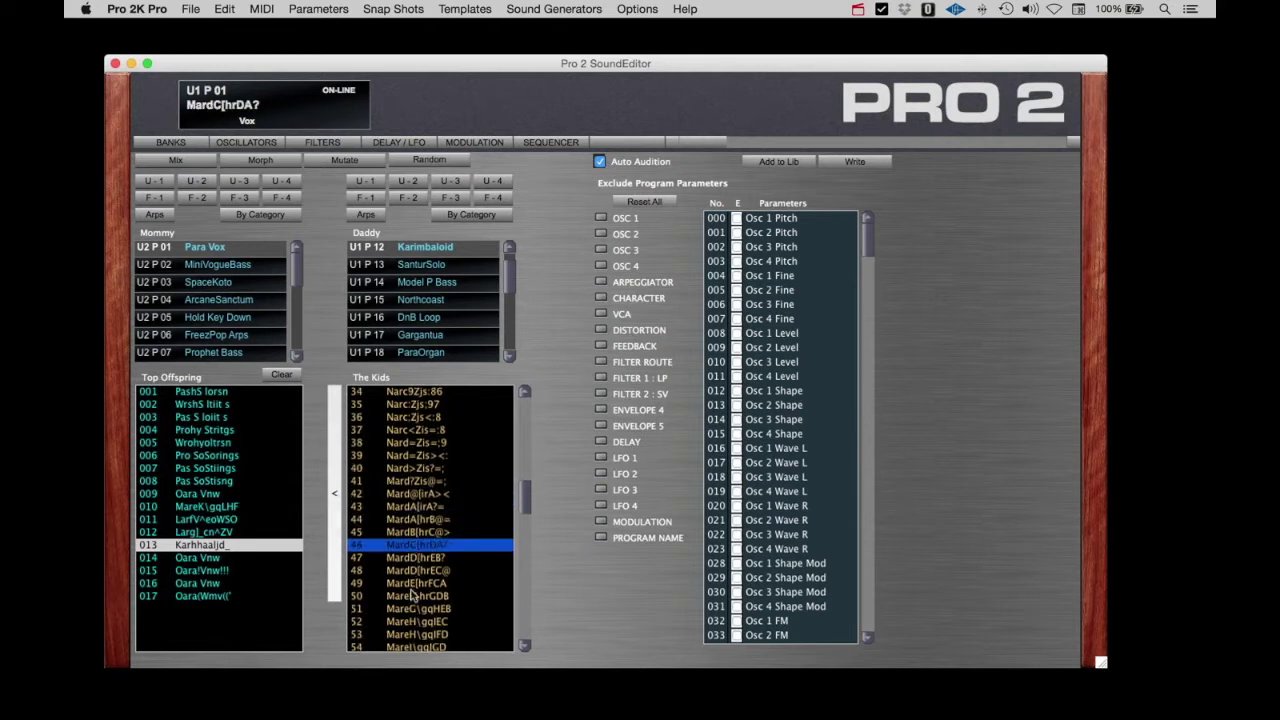
{"action": "scroll", "coordinate": [413, 598], "scroll_direction": "down", "scroll_amount": 3}
{"action": "left_click", "coordinate": [412, 597]}
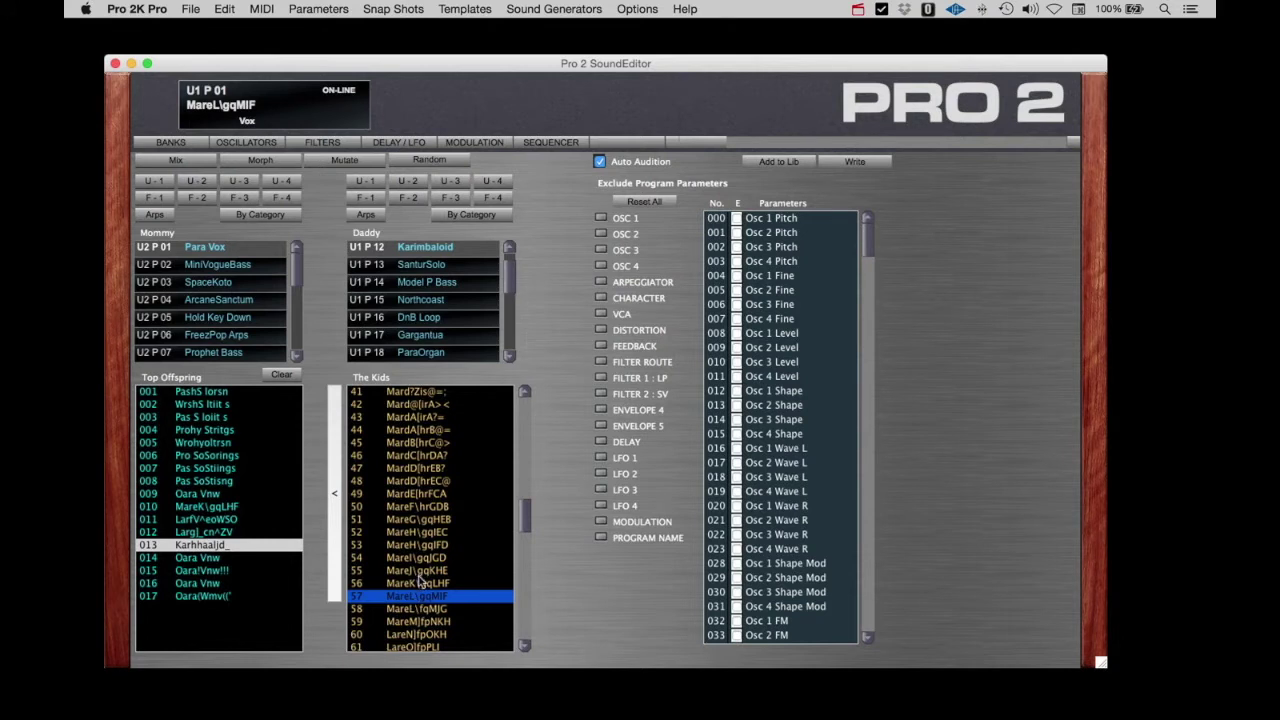
{"action": "left_click", "coordinate": [415, 609]}
Audition kids 62, 63, 65 and 68, keeping kid 68, LarfT^eoVQN, as row 018.
{"action": "scroll", "coordinate": [415, 628], "scroll_direction": "down", "scroll_amount": 3}
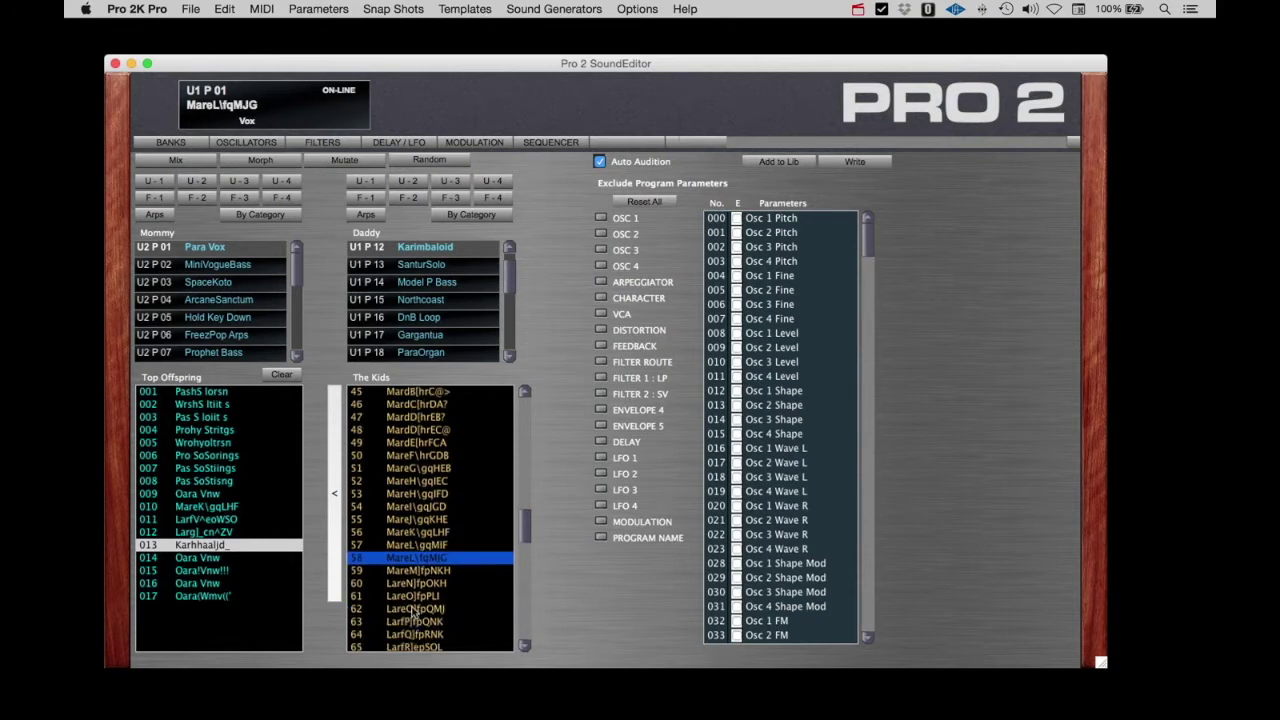
{"action": "left_click", "coordinate": [414, 610]}
{"action": "scroll", "coordinate": [411, 557], "scroll_direction": "down", "scroll_amount": 5}
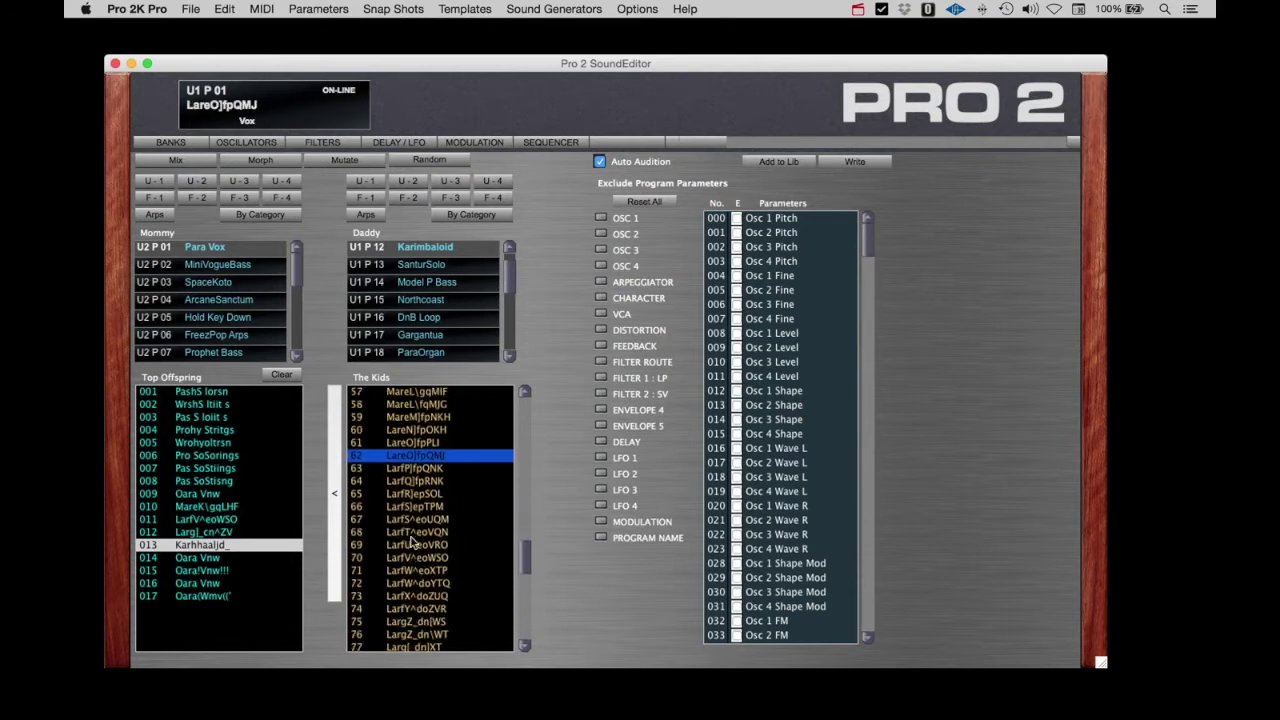
{"action": "left_click", "coordinate": [405, 468]}
{"action": "left_click", "coordinate": [409, 494]}
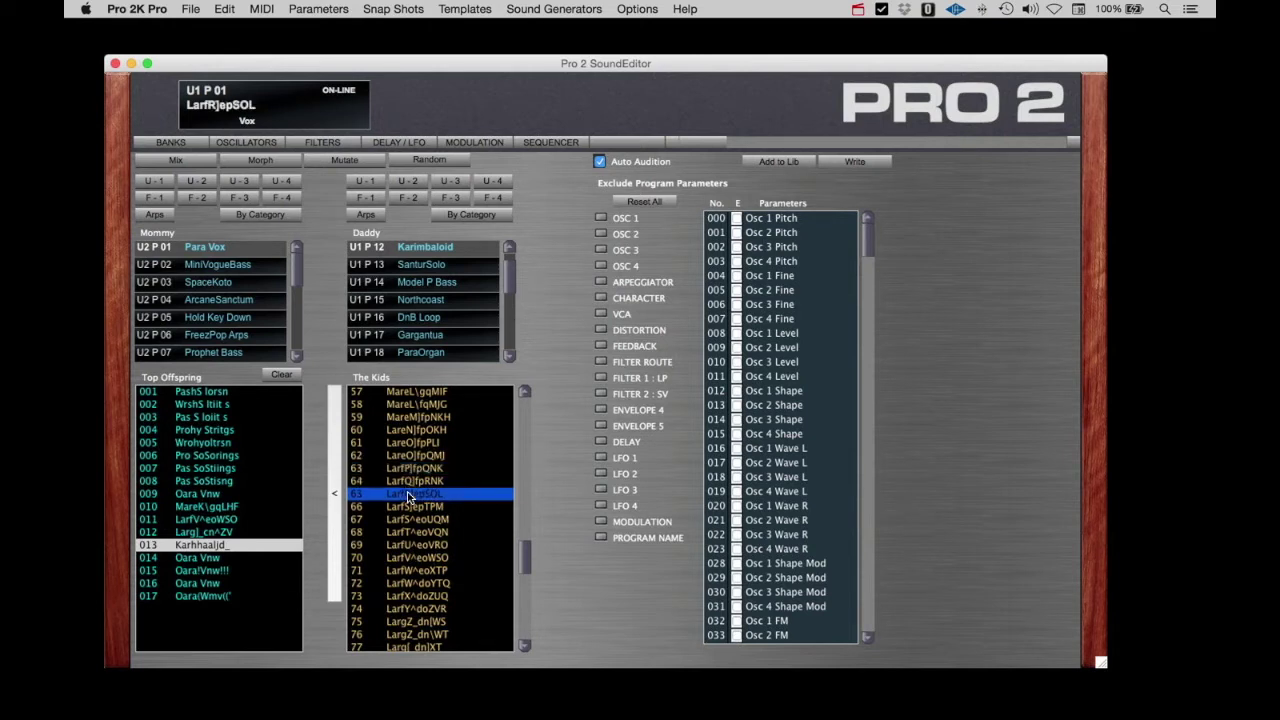
{"action": "left_click", "coordinate": [409, 532]}
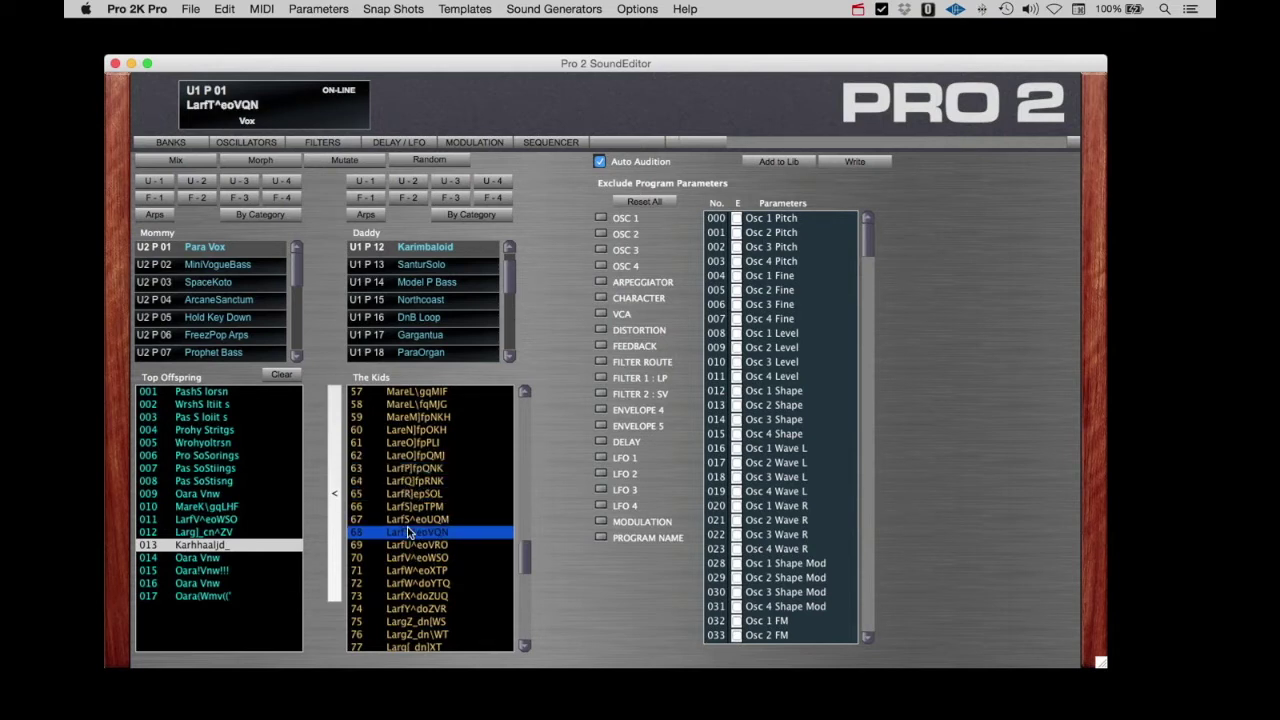
{"action": "left_click", "coordinate": [334, 493]}
{"action": "scroll", "coordinate": [421, 552], "scroll_direction": "down", "scroll_amount": 3}
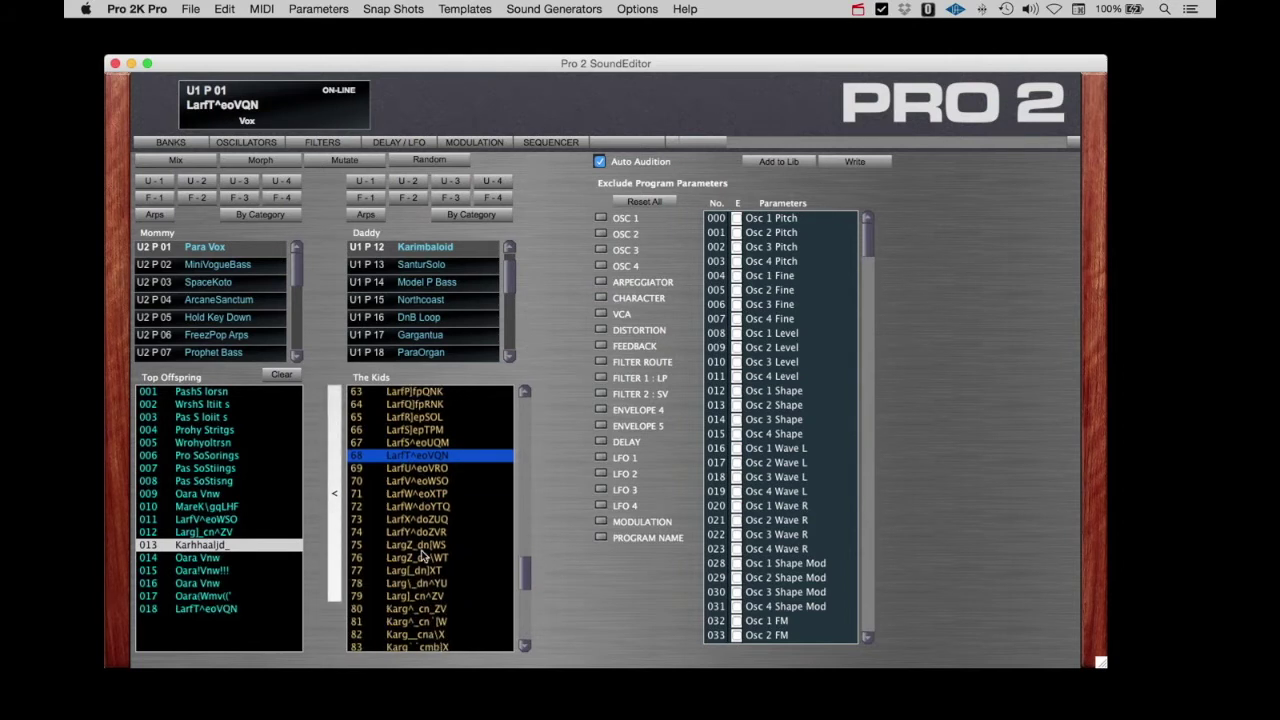
Keep kid 76 (LargZ_dn\WT), audition kids 84 and 89, and keep kid 95 (Karhiaalkfa).
{"action": "left_click", "coordinate": [421, 546]}
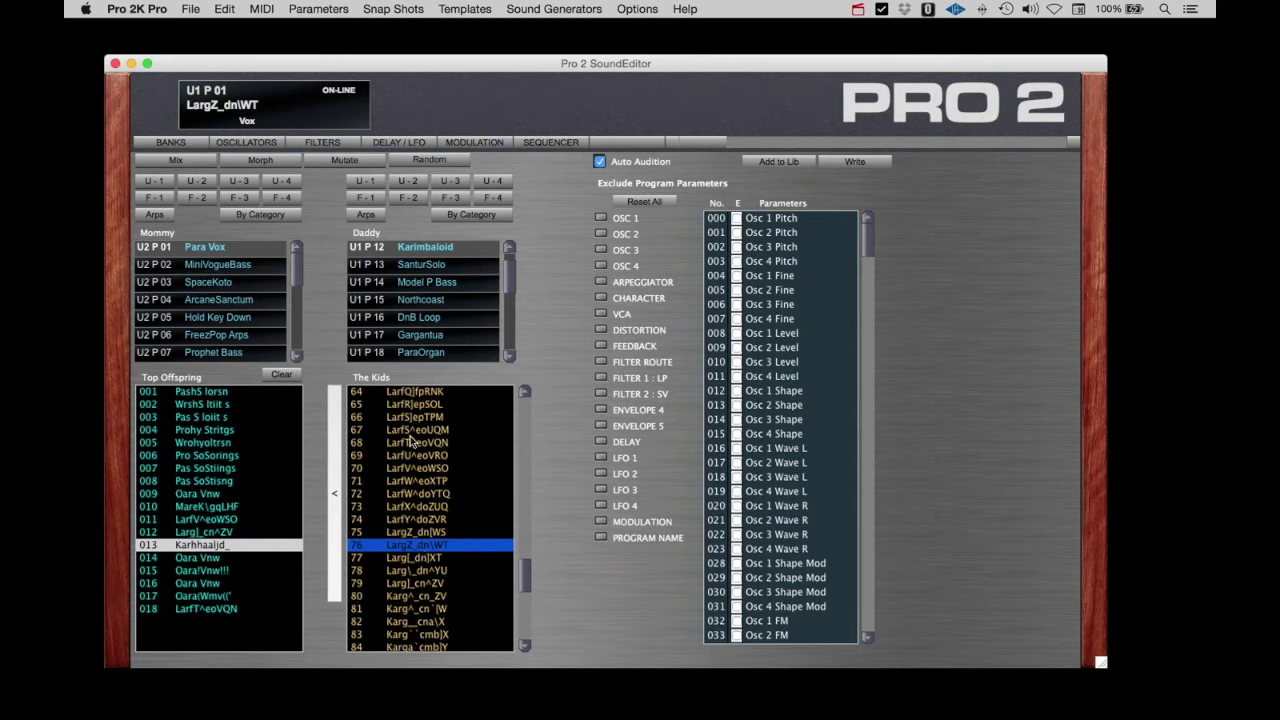
{"action": "left_click", "coordinate": [337, 508]}
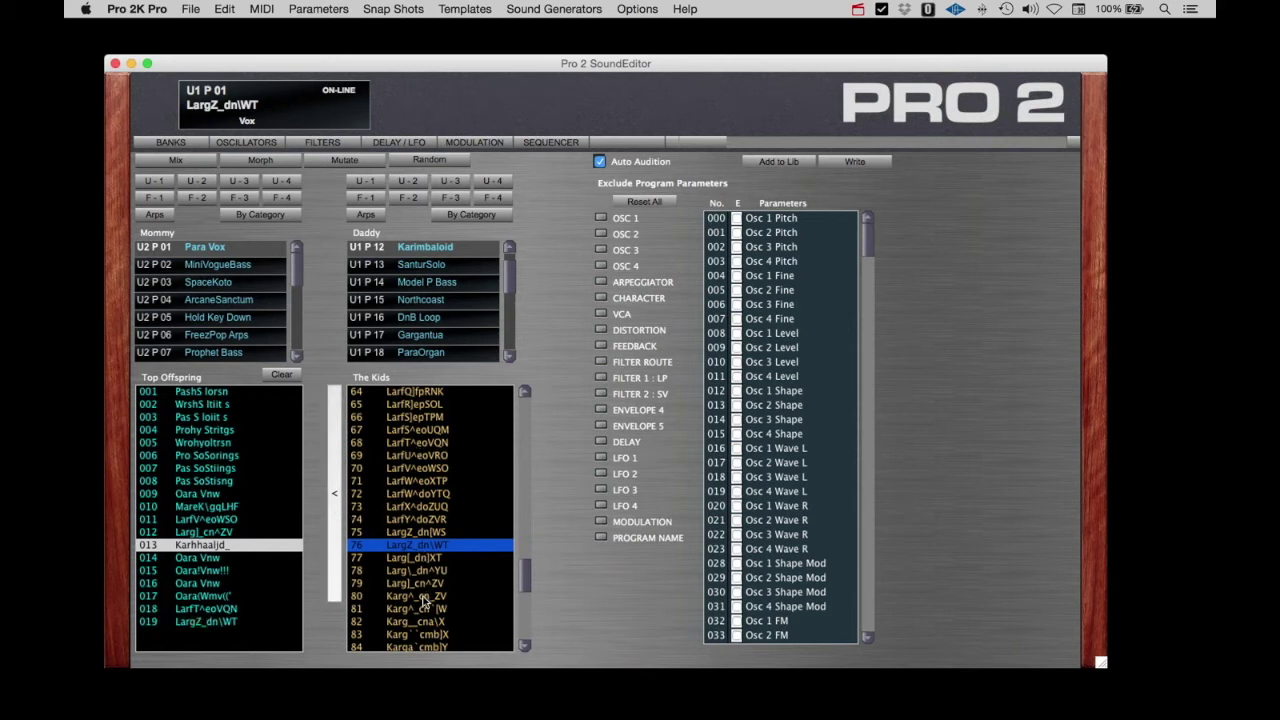
{"action": "scroll", "coordinate": [426, 597], "scroll_direction": "down", "scroll_amount": 3}
{"action": "left_click", "coordinate": [411, 560]}
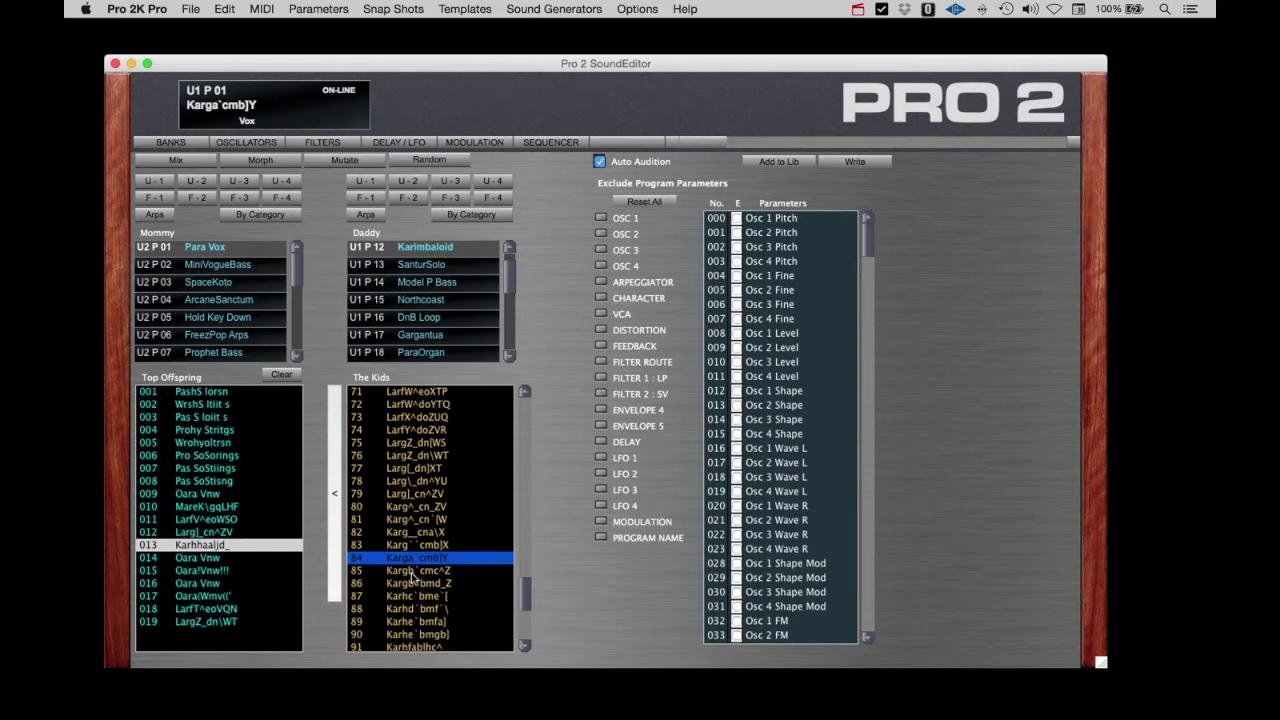
{"action": "scroll", "coordinate": [412, 576], "scroll_direction": "down", "scroll_amount": 1}
{"action": "left_click", "coordinate": [412, 585]}
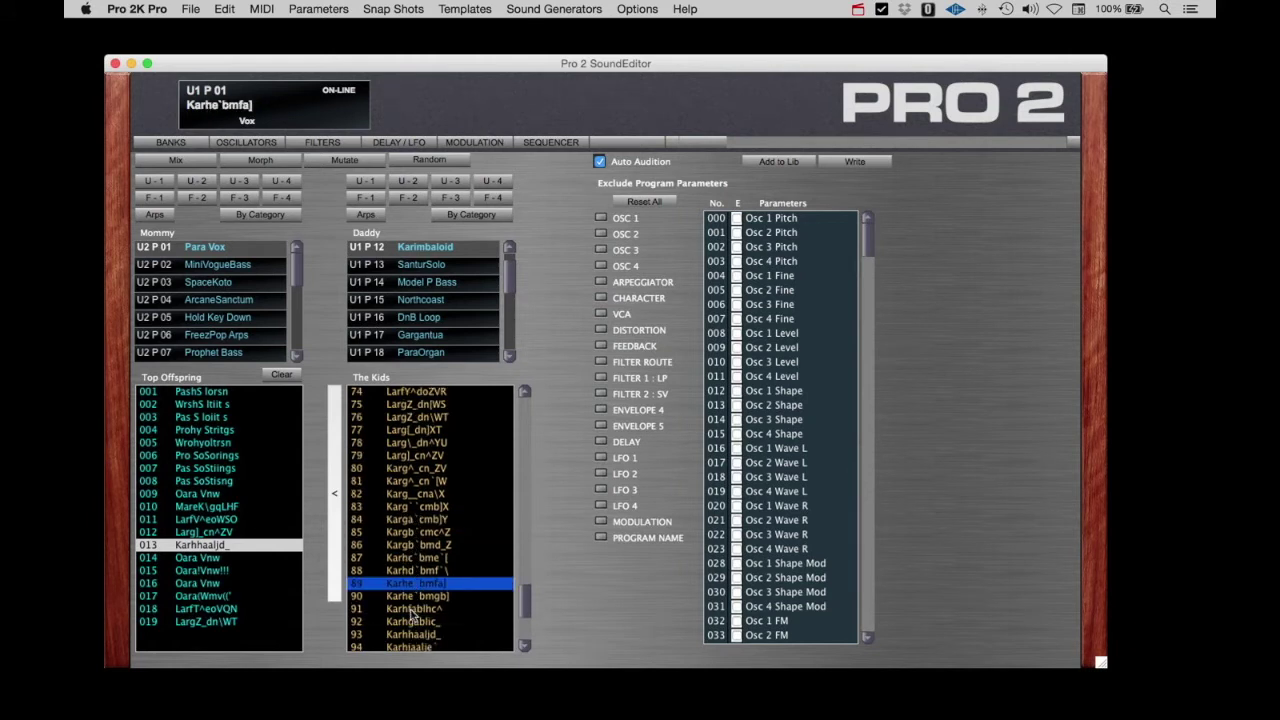
{"action": "scroll", "coordinate": [412, 613], "scroll_direction": "down", "scroll_amount": 2}
{"action": "left_click", "coordinate": [411, 611]}
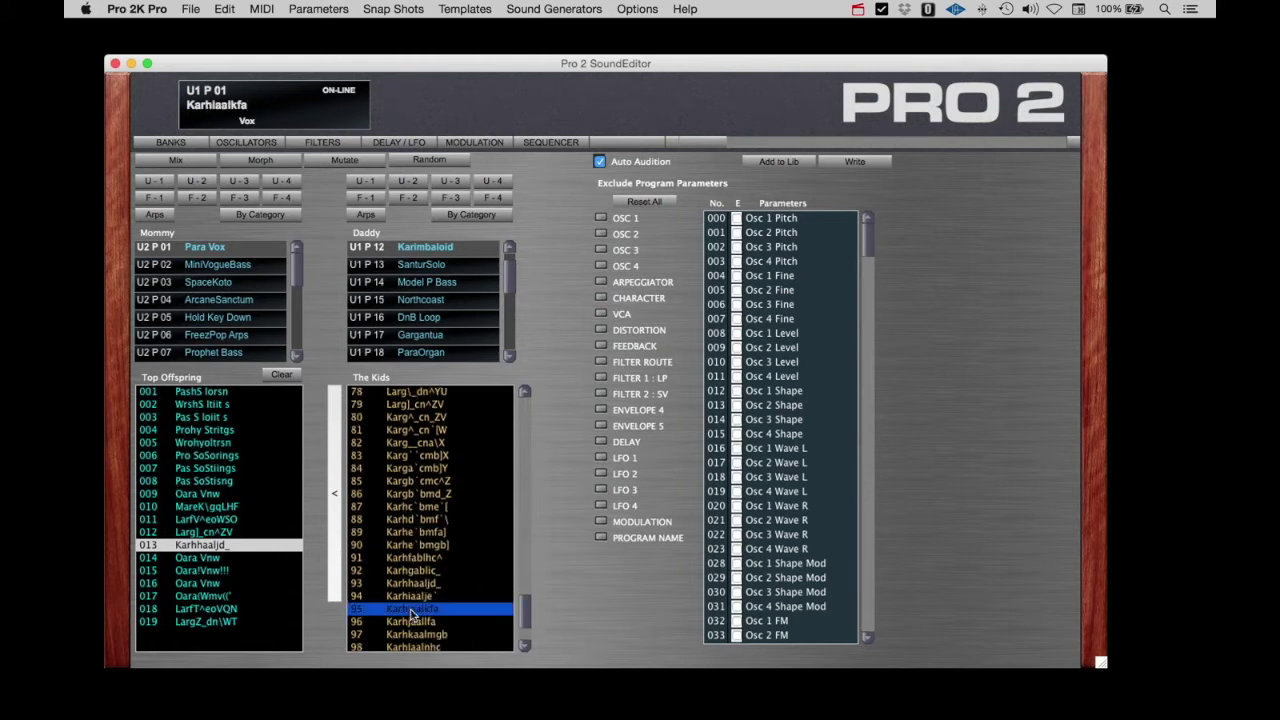
{"action": "left_click", "coordinate": [337, 505]}
Compare kids 97, 98 and 99, then keep kid 97, Karhkaalmgb, as row 021.
{"action": "scroll", "coordinate": [480, 591], "scroll_direction": "down", "scroll_amount": 1}
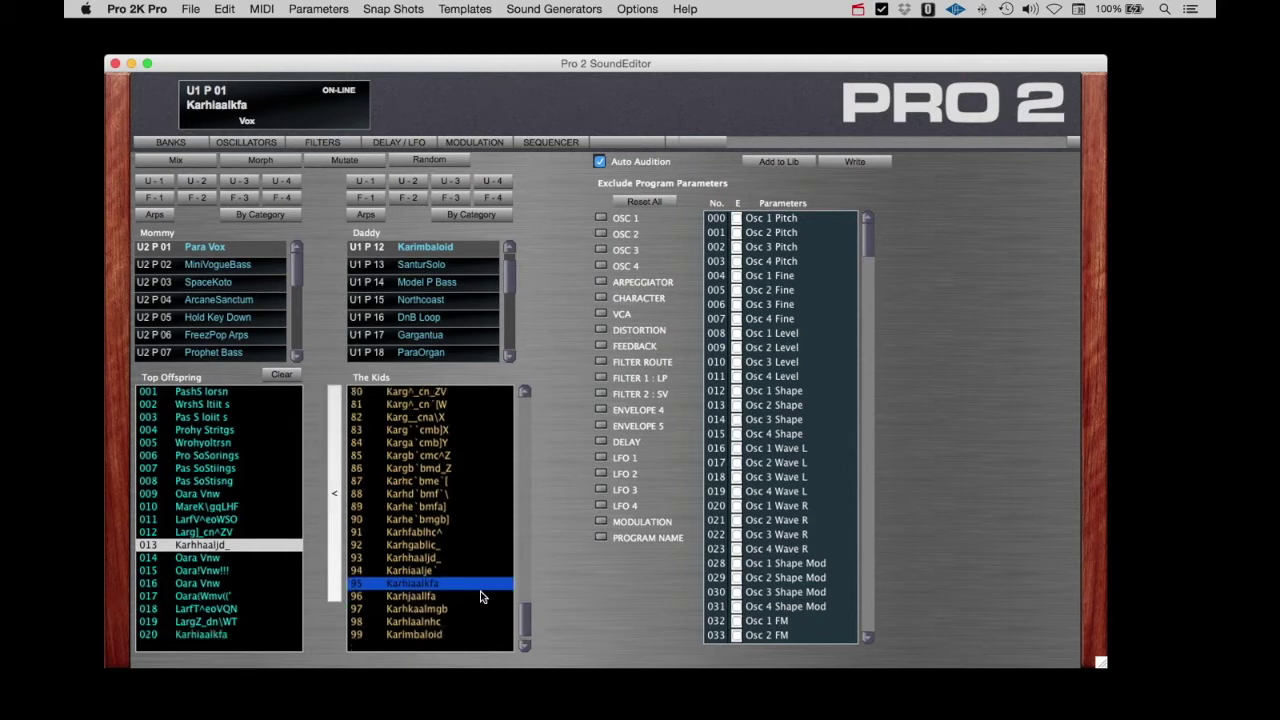
{"action": "left_click", "coordinate": [425, 612]}
{"action": "left_click", "coordinate": [420, 618]}
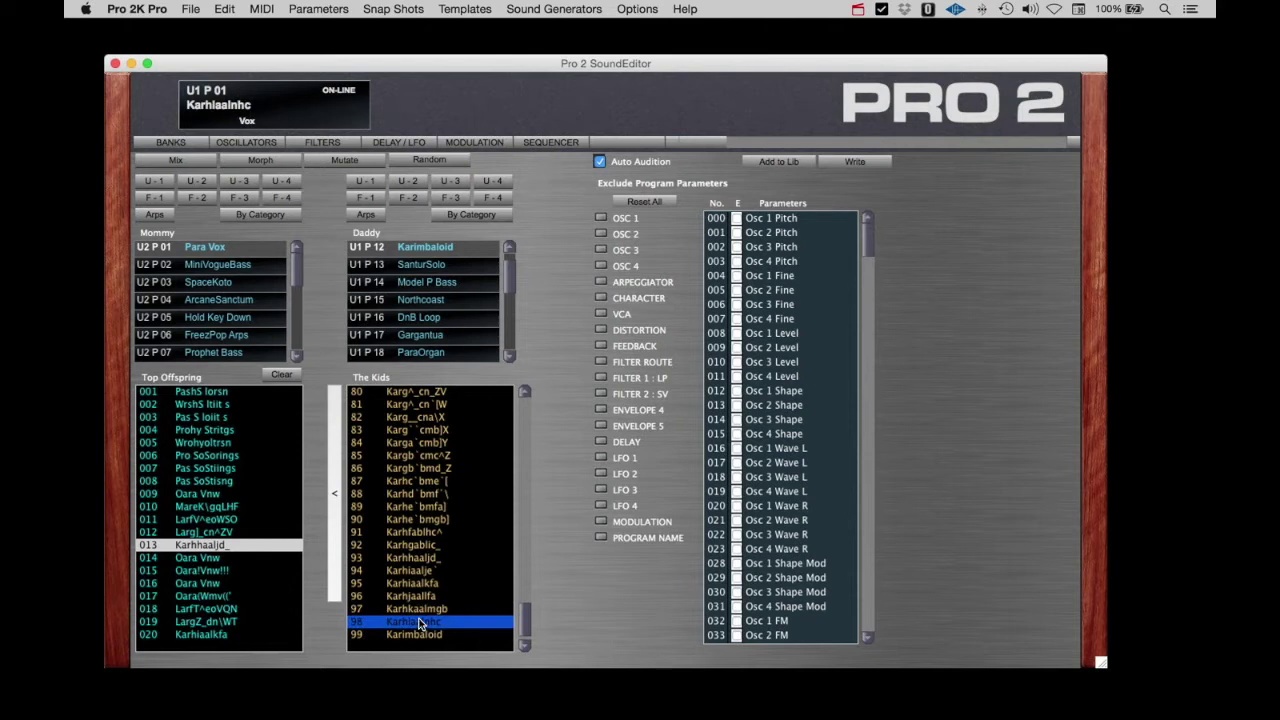
{"action": "left_click", "coordinate": [418, 610]}
{"action": "left_click", "coordinate": [420, 634]}
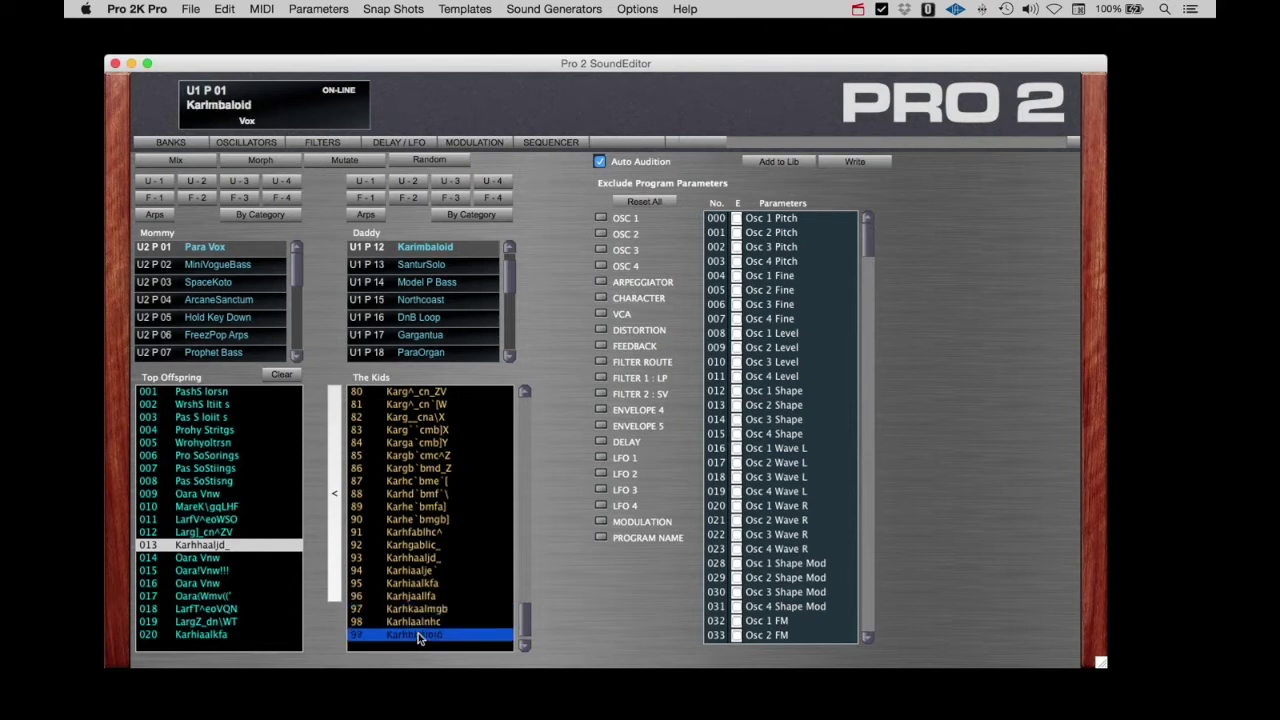
{"action": "left_click", "coordinate": [417, 609]}
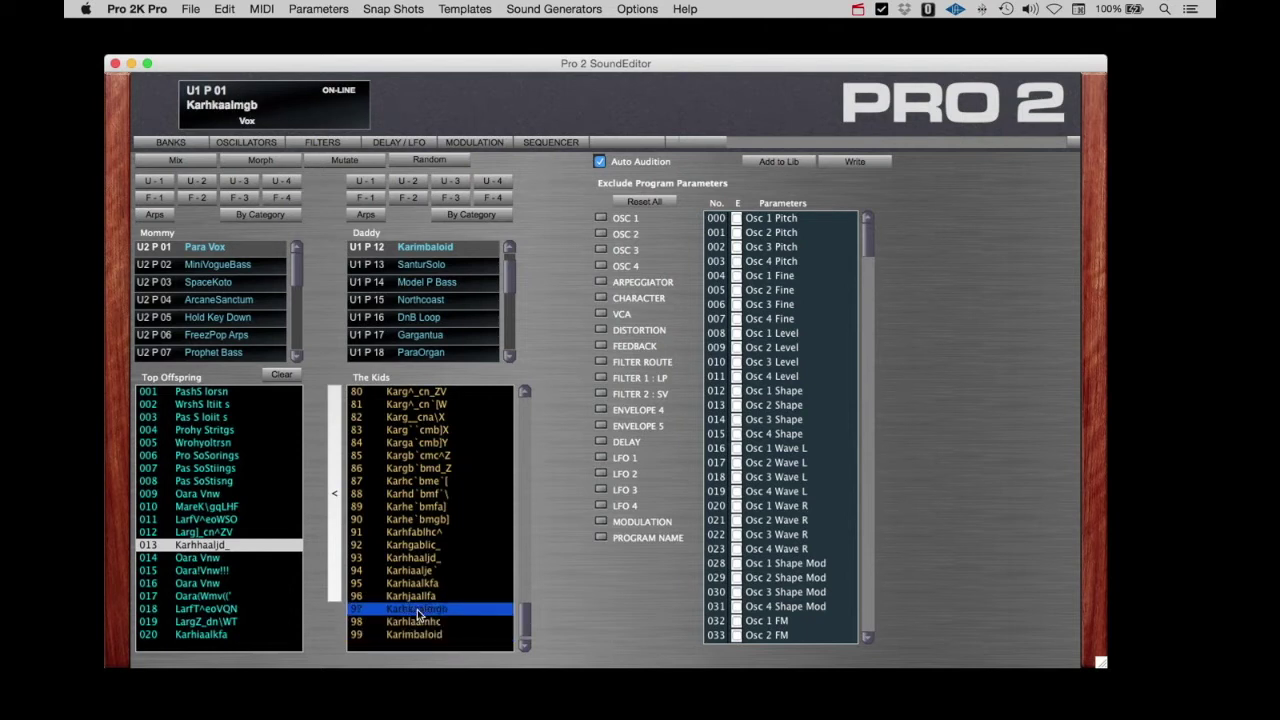
{"action": "left_click", "coordinate": [334, 492]}
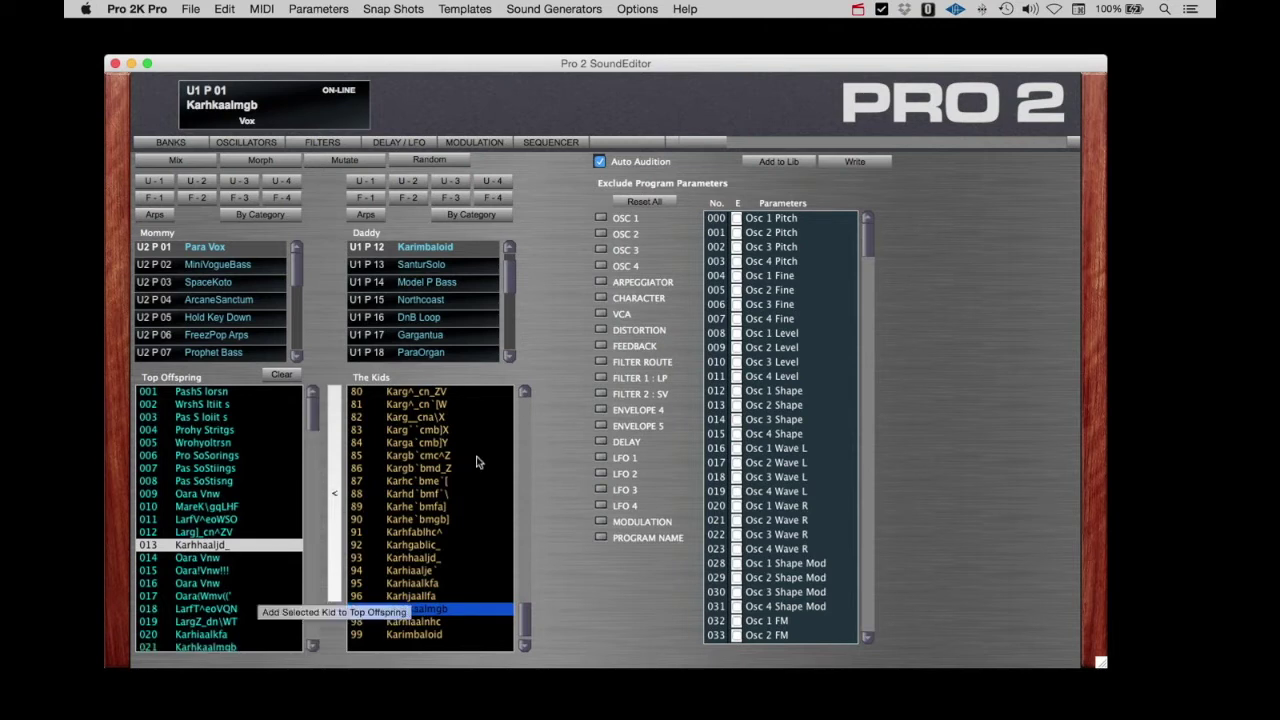
Mutate the parents three times so The Kids starts with Karimbax i and Para bol d.
{"action": "scroll", "coordinate": [470, 486], "scroll_direction": "up", "scroll_amount": 6}
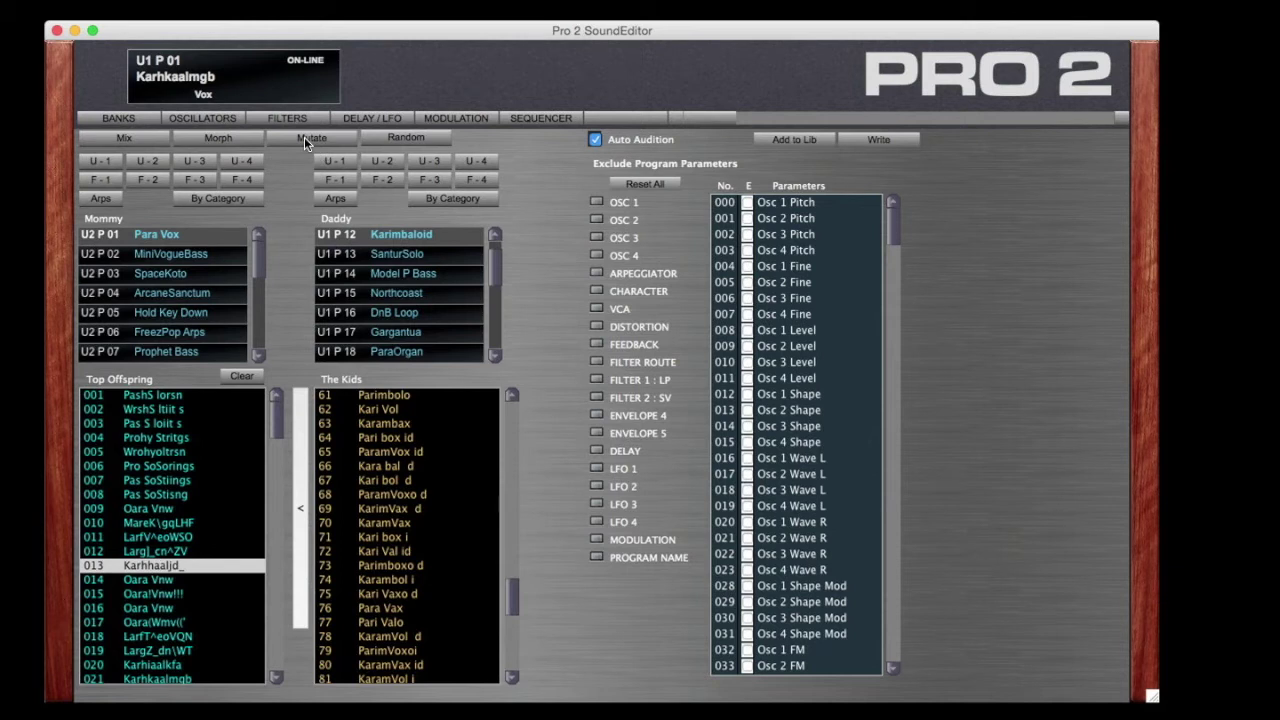
{"action": "left_click", "coordinate": [304, 137]}
{"action": "left_click", "coordinate": [304, 137]}
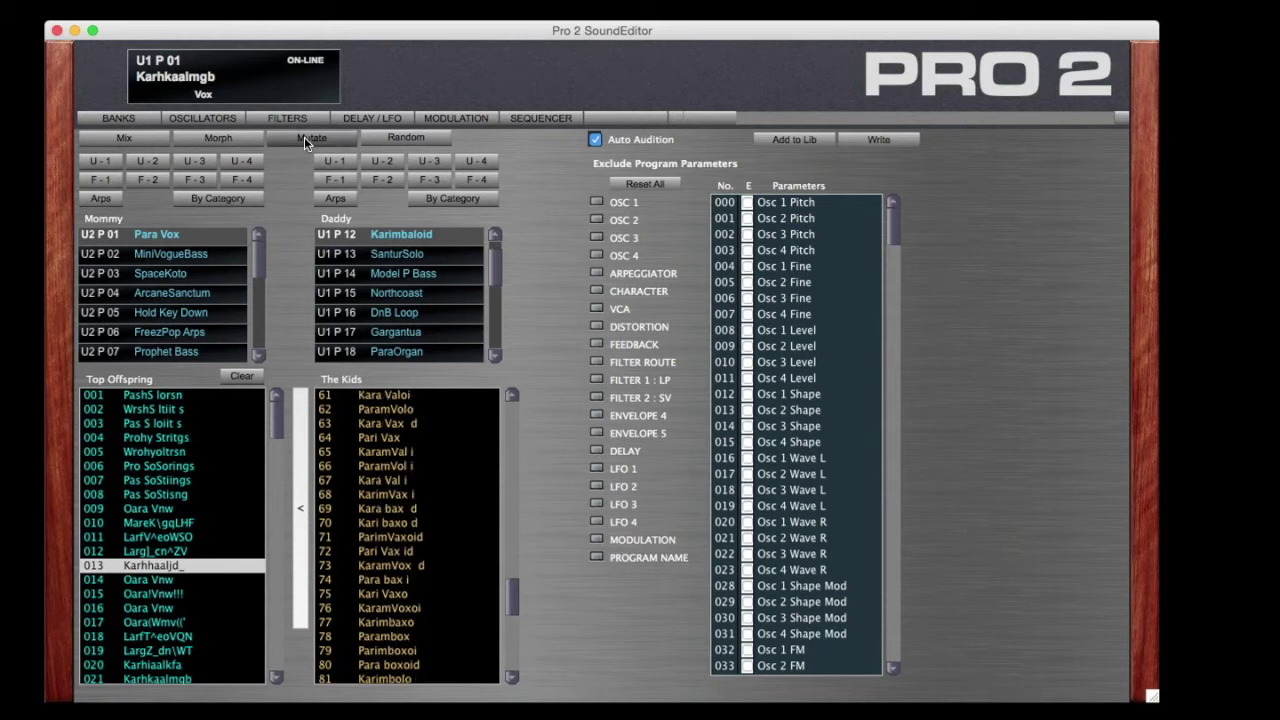
{"action": "left_click", "coordinate": [304, 137]}
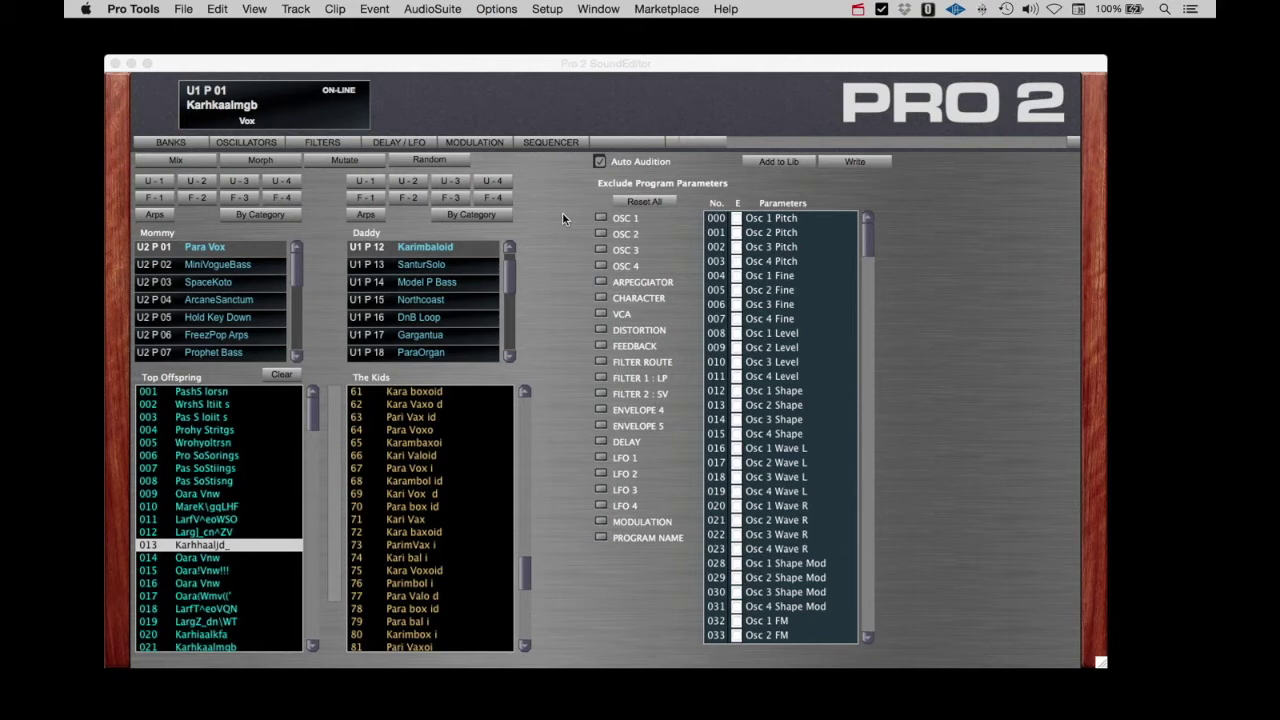
{"action": "left_click", "coordinate": [338, 165]}
Regenerate the kids and audition Karimbax i, ParamVoxoid, Kari Vox, Karambaxoid and Parimbol id.
{"action": "left_click", "coordinate": [338, 165]}
{"action": "scroll", "coordinate": [529, 451], "scroll_direction": "up", "scroll_amount": 10}
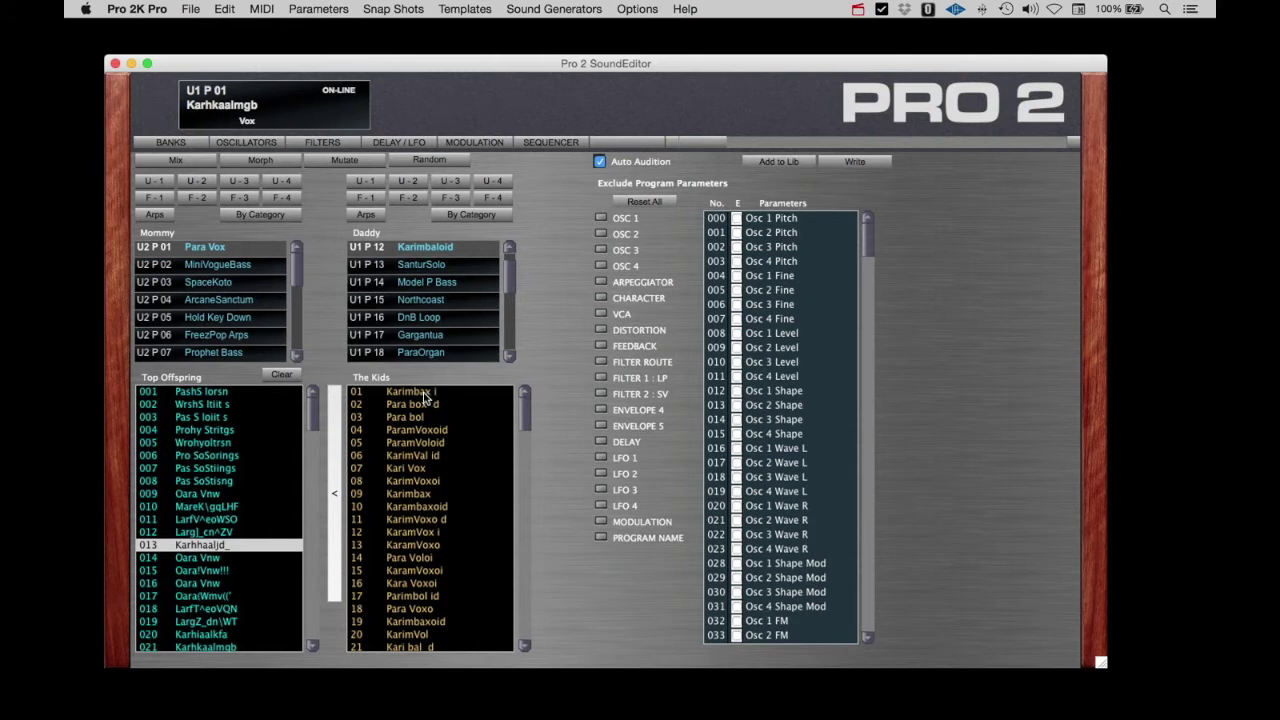
{"action": "left_click", "coordinate": [424, 392]}
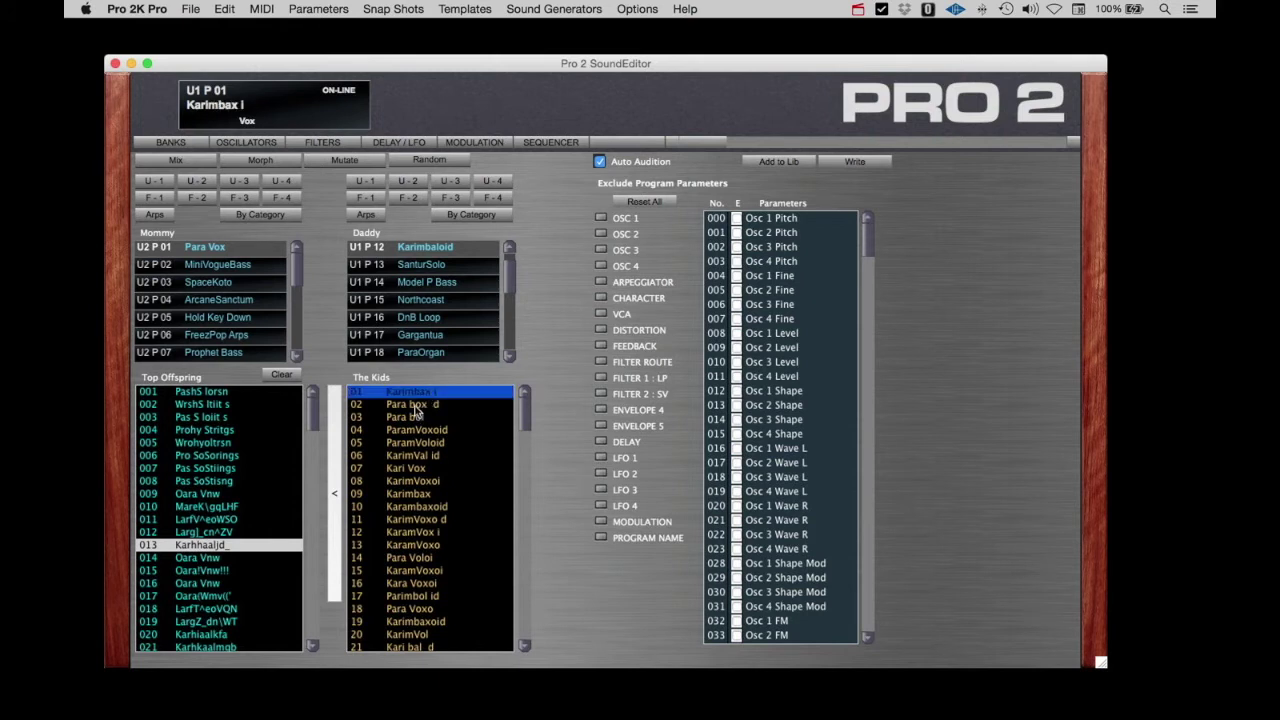
{"action": "left_click", "coordinate": [415, 405]}
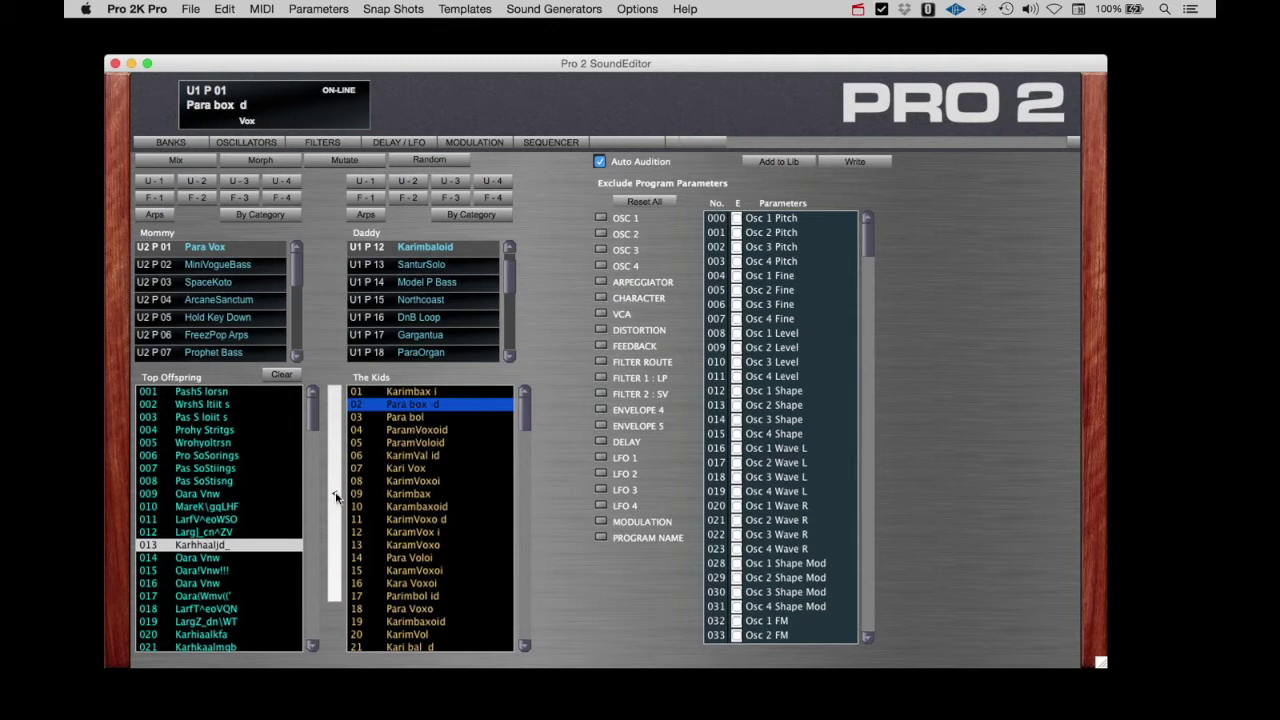
{"action": "left_click", "coordinate": [415, 434]}
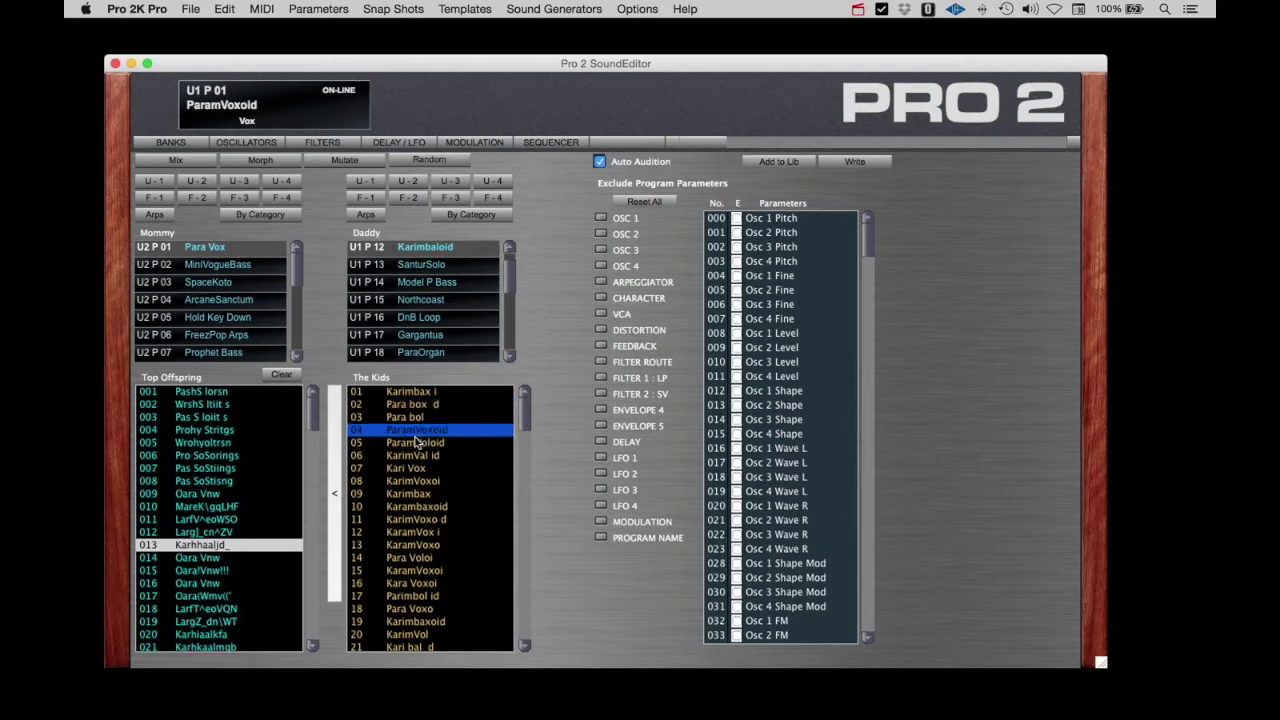
{"action": "left_click", "coordinate": [415, 442]}
{"action": "left_click", "coordinate": [414, 468]}
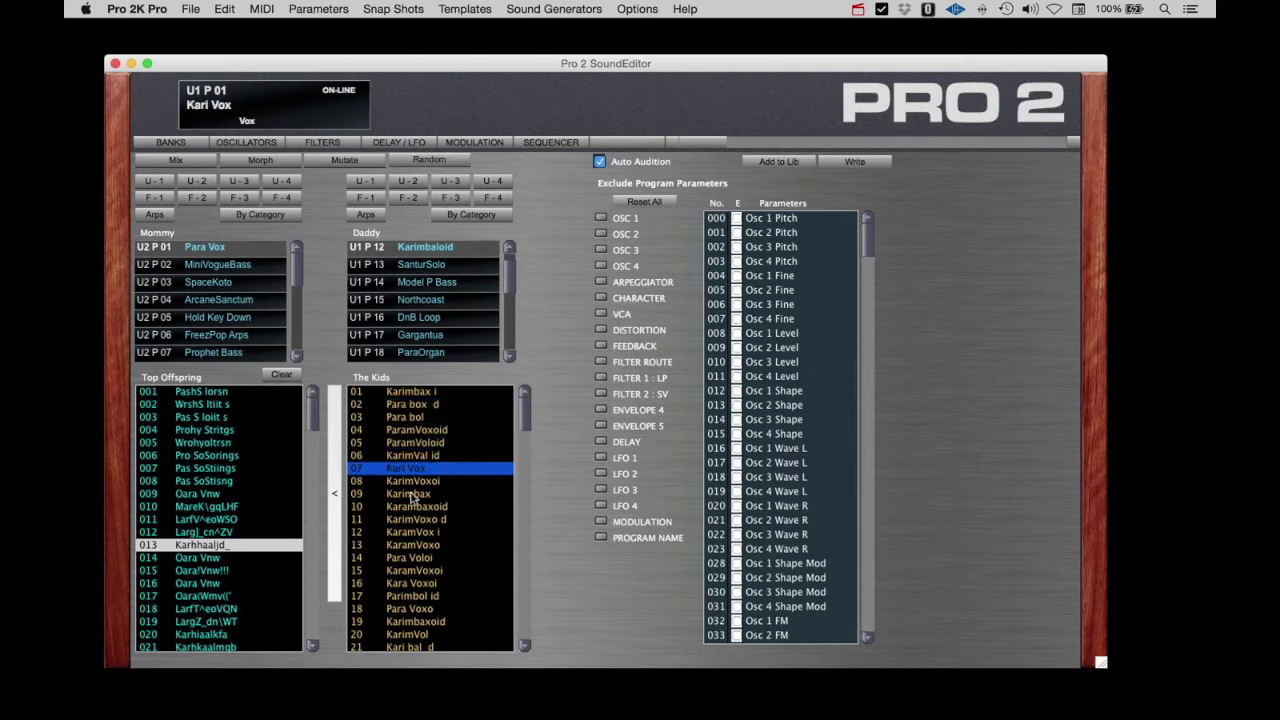
{"action": "left_click", "coordinate": [413, 507]}
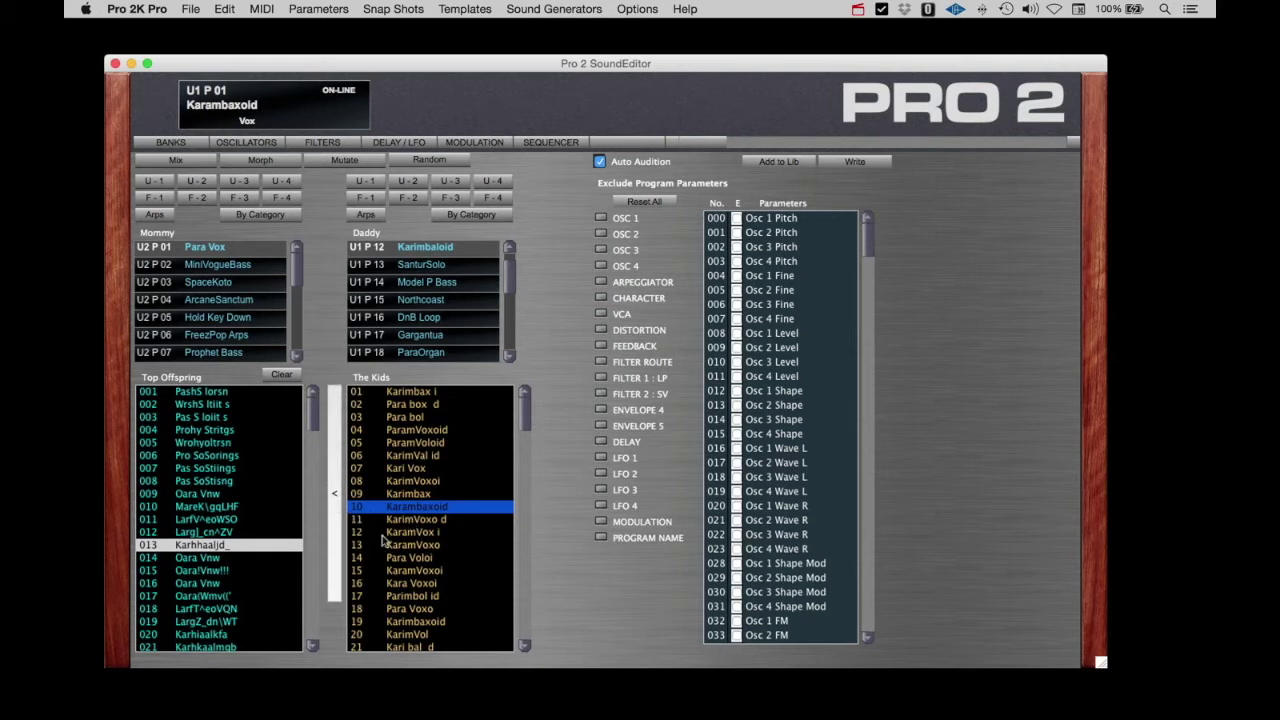
{"action": "left_click", "coordinate": [404, 574]}
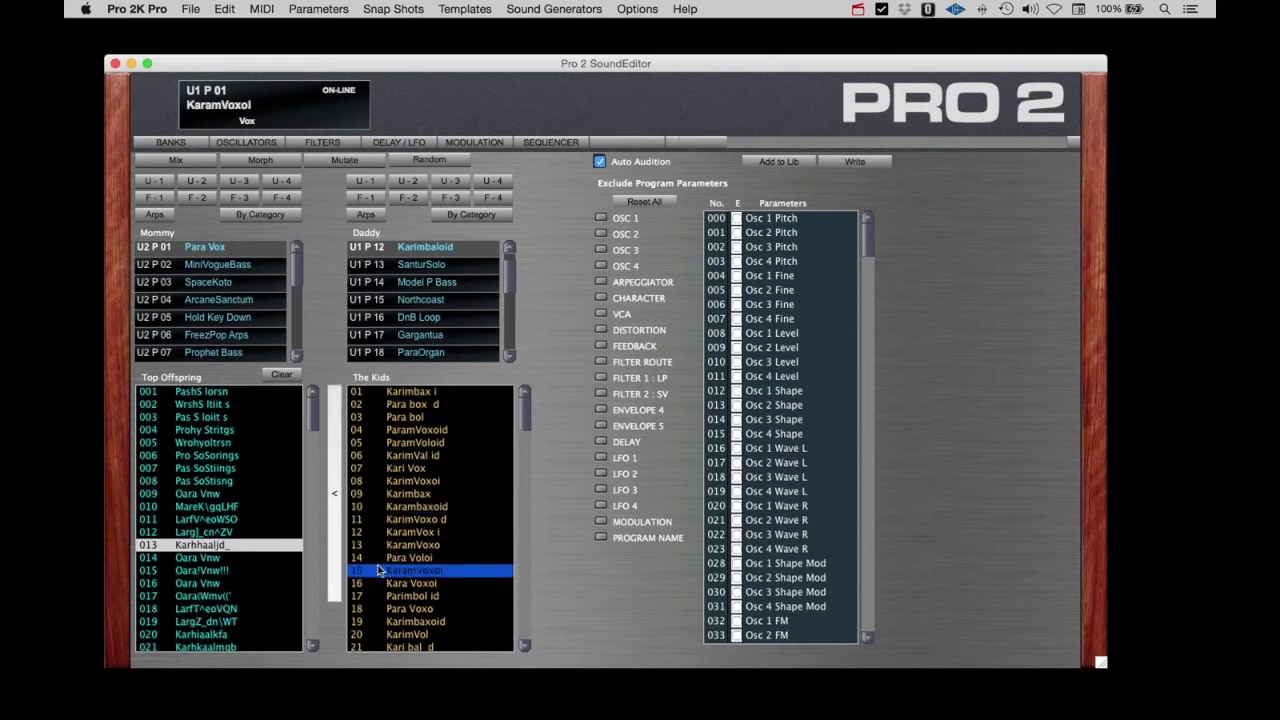
{"action": "left_click", "coordinate": [411, 597]}
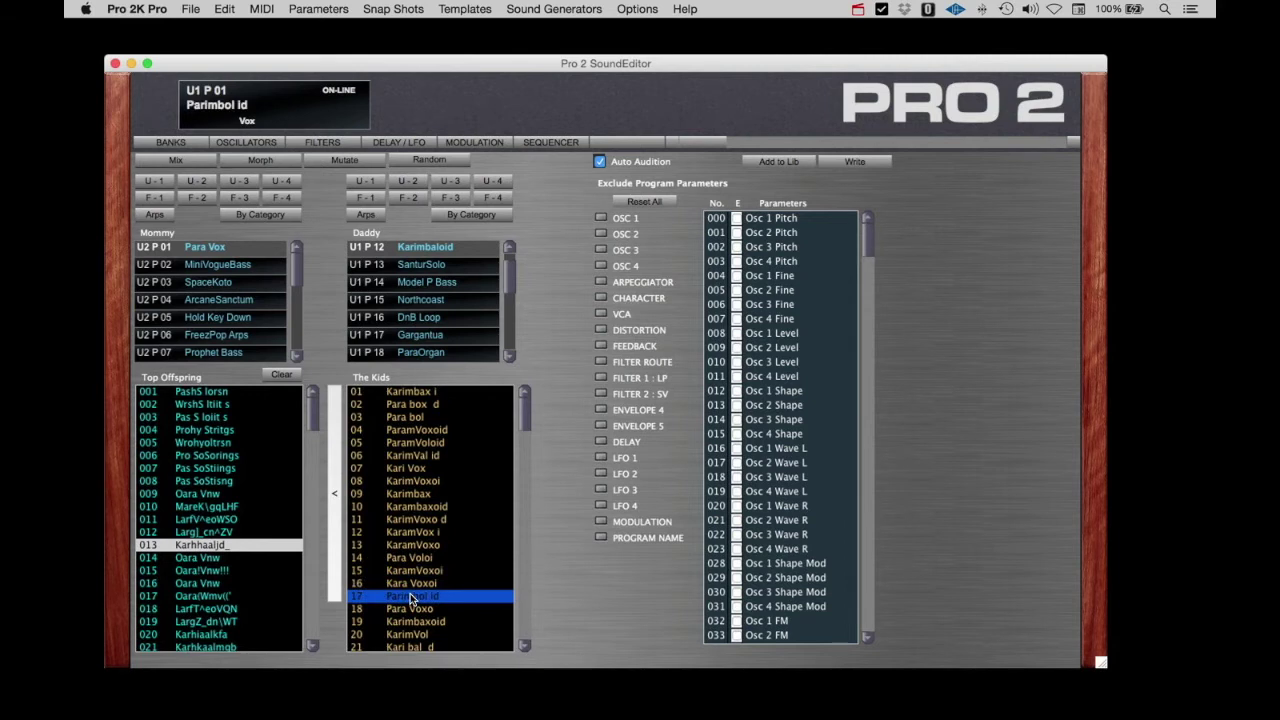
Audition KarimVol, Kara Val i, ParimVaxo d, Kara bolo d, ParamVal and Kara Valo d.
{"action": "scroll", "coordinate": [411, 598], "scroll_direction": "down", "scroll_amount": 3}
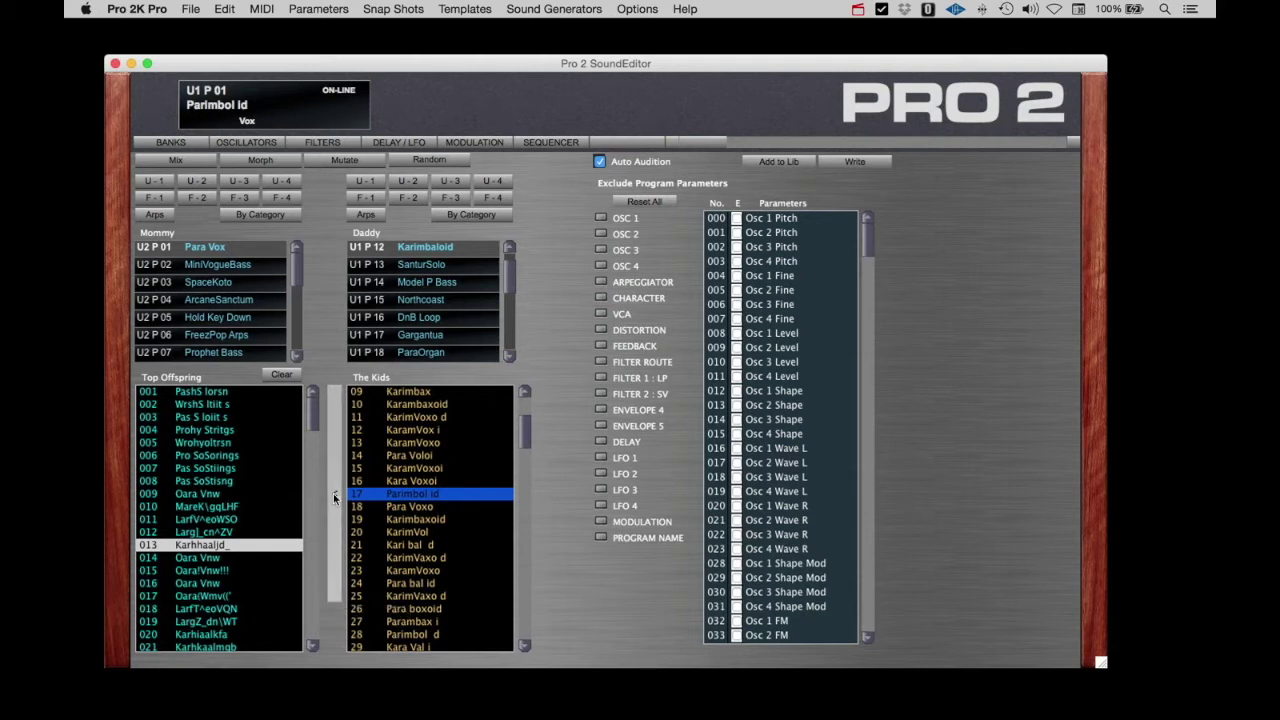
{"action": "left_click", "coordinate": [400, 533]}
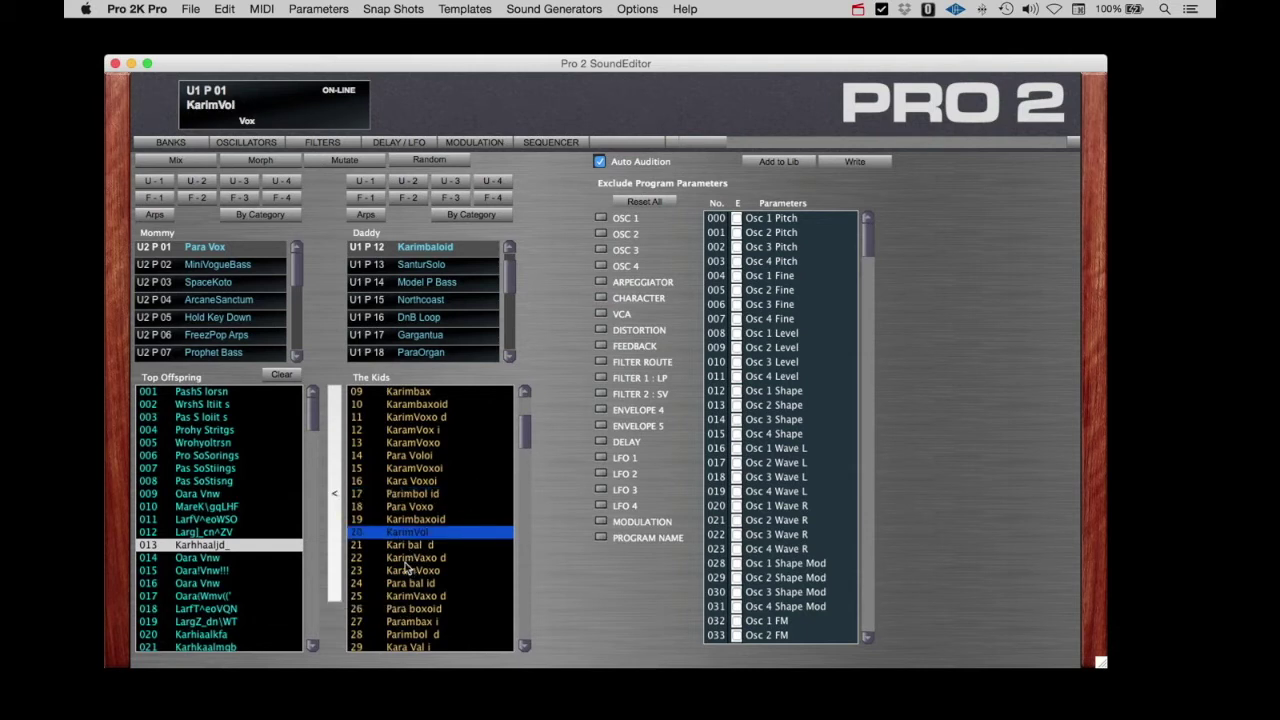
{"action": "scroll", "coordinate": [408, 568], "scroll_direction": "down", "scroll_amount": 3}
{"action": "left_click", "coordinate": [384, 569]}
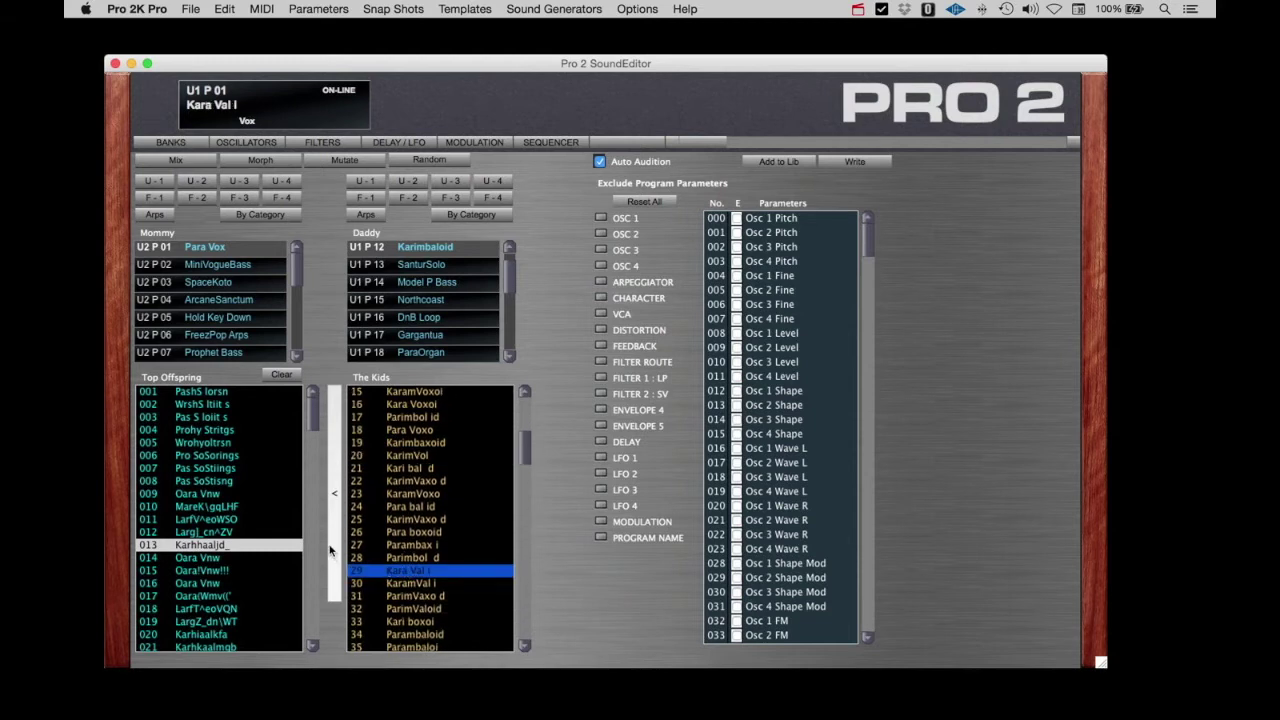
{"action": "left_click", "coordinate": [409, 597]}
{"action": "scroll", "coordinate": [415, 560], "scroll_direction": "down", "scroll_amount": 7}
{"action": "left_click", "coordinate": [416, 471]}
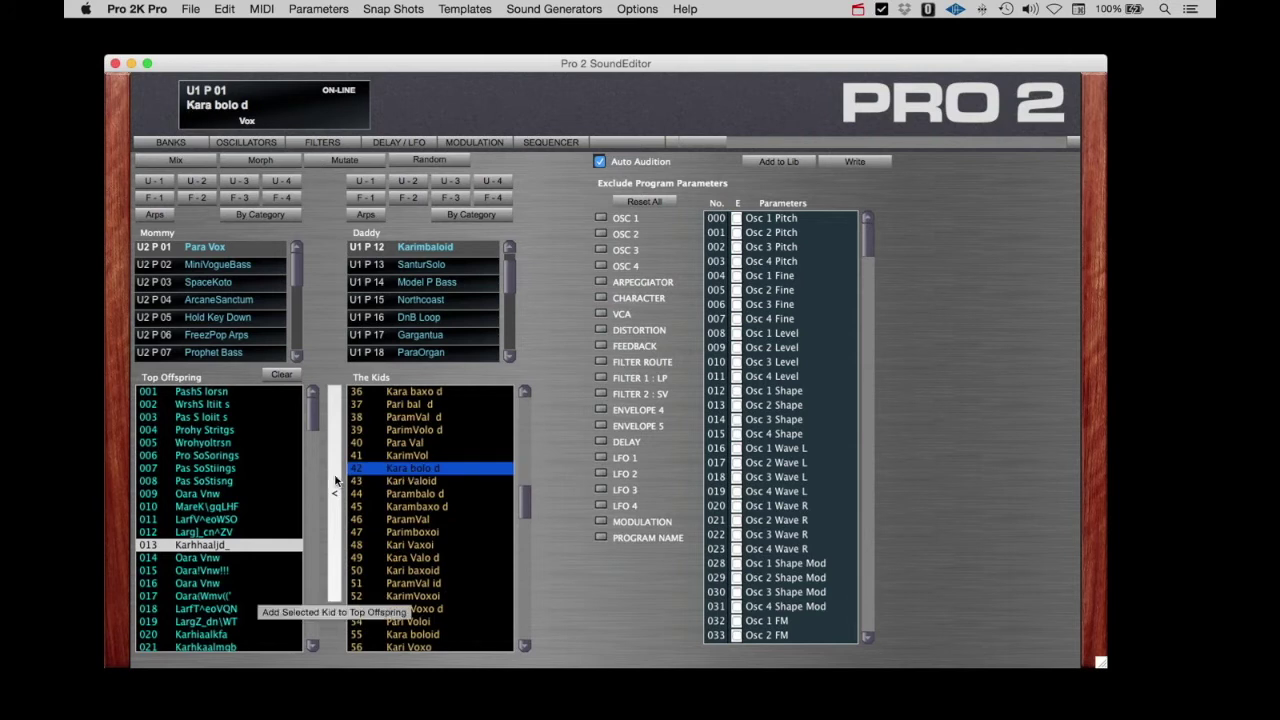
{"action": "left_click", "coordinate": [412, 523]}
{"action": "left_click", "coordinate": [416, 557]}
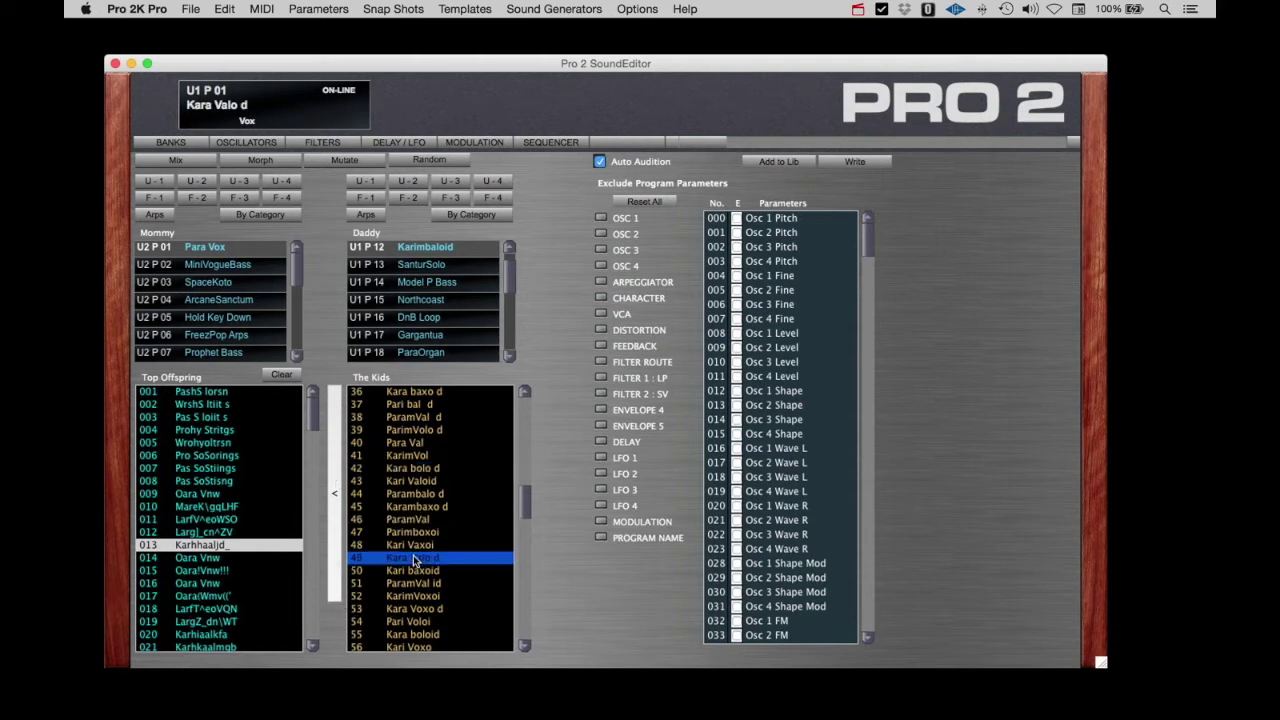
{"action": "scroll", "coordinate": [420, 590], "scroll_direction": "down", "scroll_amount": 3}
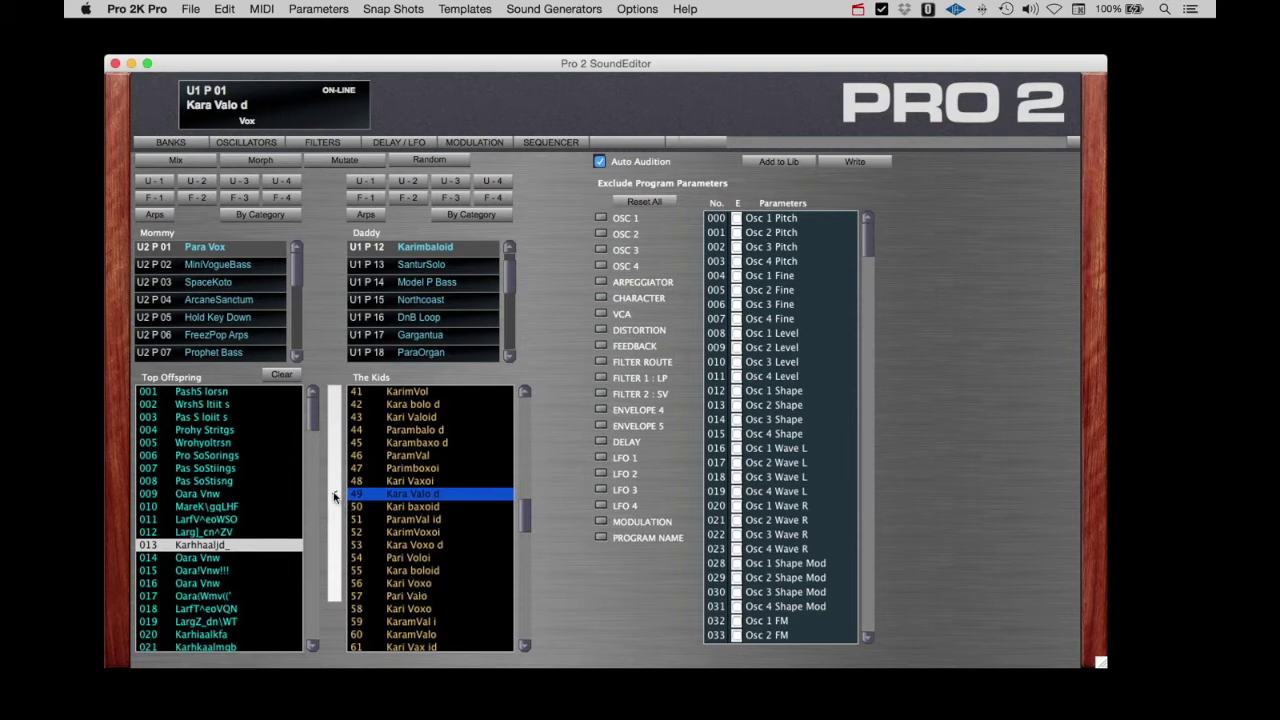
{"action": "scroll", "coordinate": [418, 576], "scroll_direction": "down", "scroll_amount": 2}
Audition Kari Voxo through Parimbaloi, then send Kari Vol d to Top Offspring.
{"action": "left_click", "coordinate": [418, 572]}
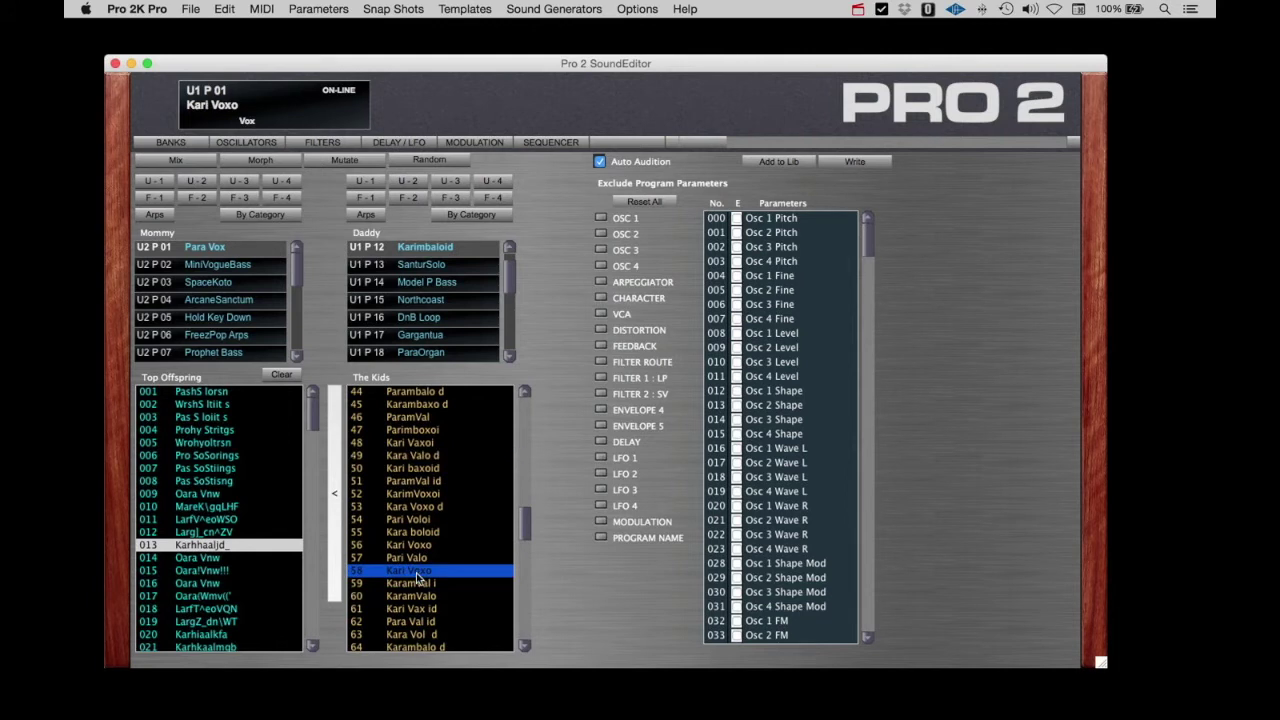
{"action": "scroll", "coordinate": [416, 590], "scroll_direction": "down", "scroll_amount": 3}
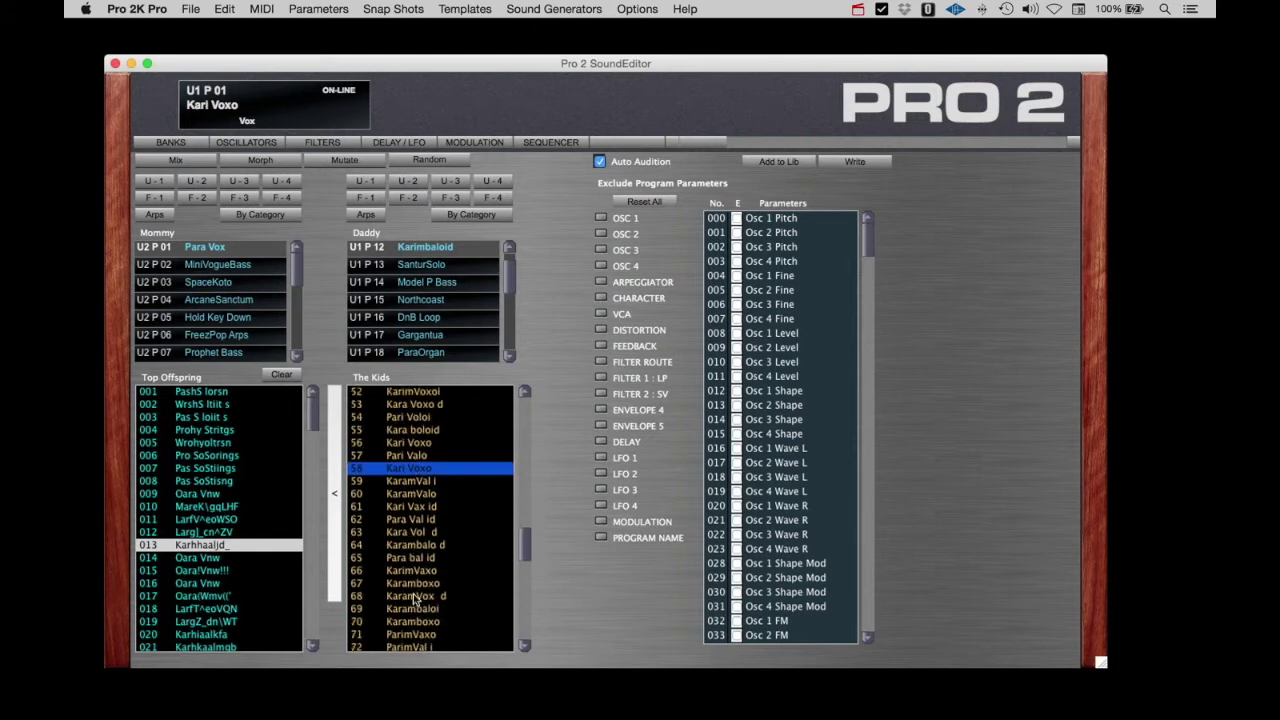
{"action": "left_click", "coordinate": [415, 597]}
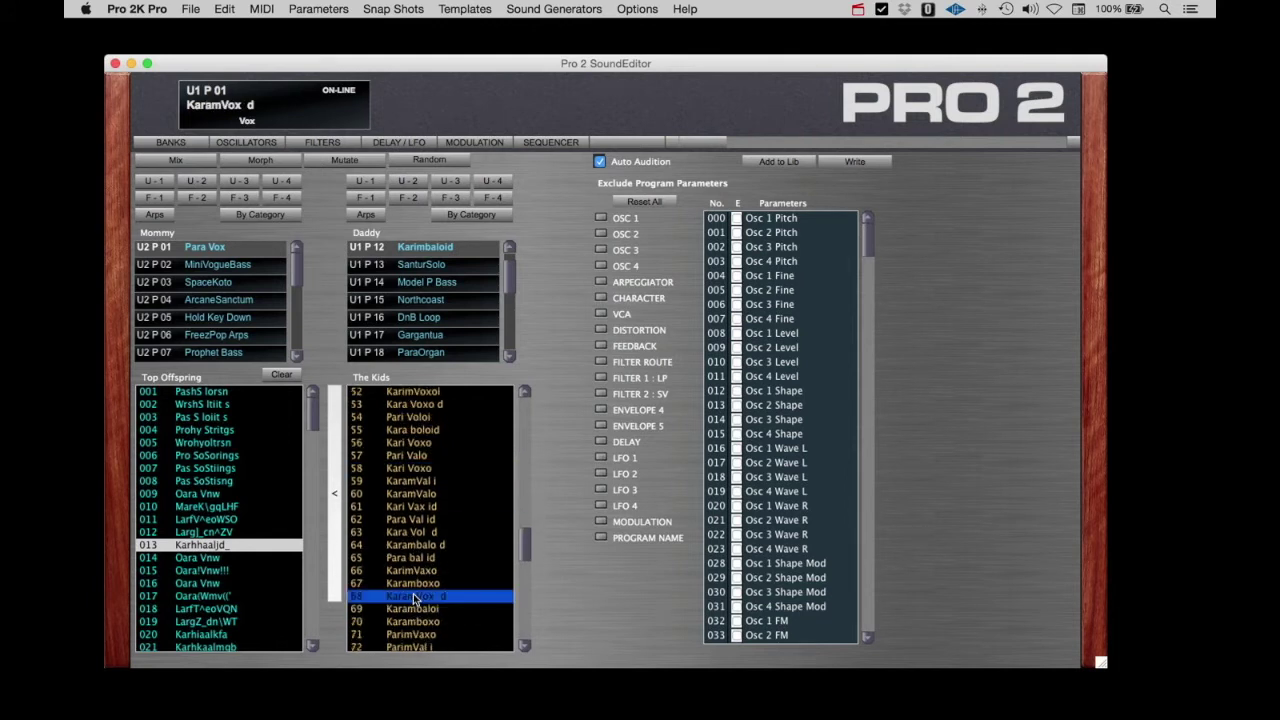
{"action": "scroll", "coordinate": [415, 598], "scroll_direction": "down", "scroll_amount": 2}
{"action": "left_click", "coordinate": [415, 597]}
{"action": "scroll", "coordinate": [413, 595], "scroll_direction": "down", "scroll_amount": 3}
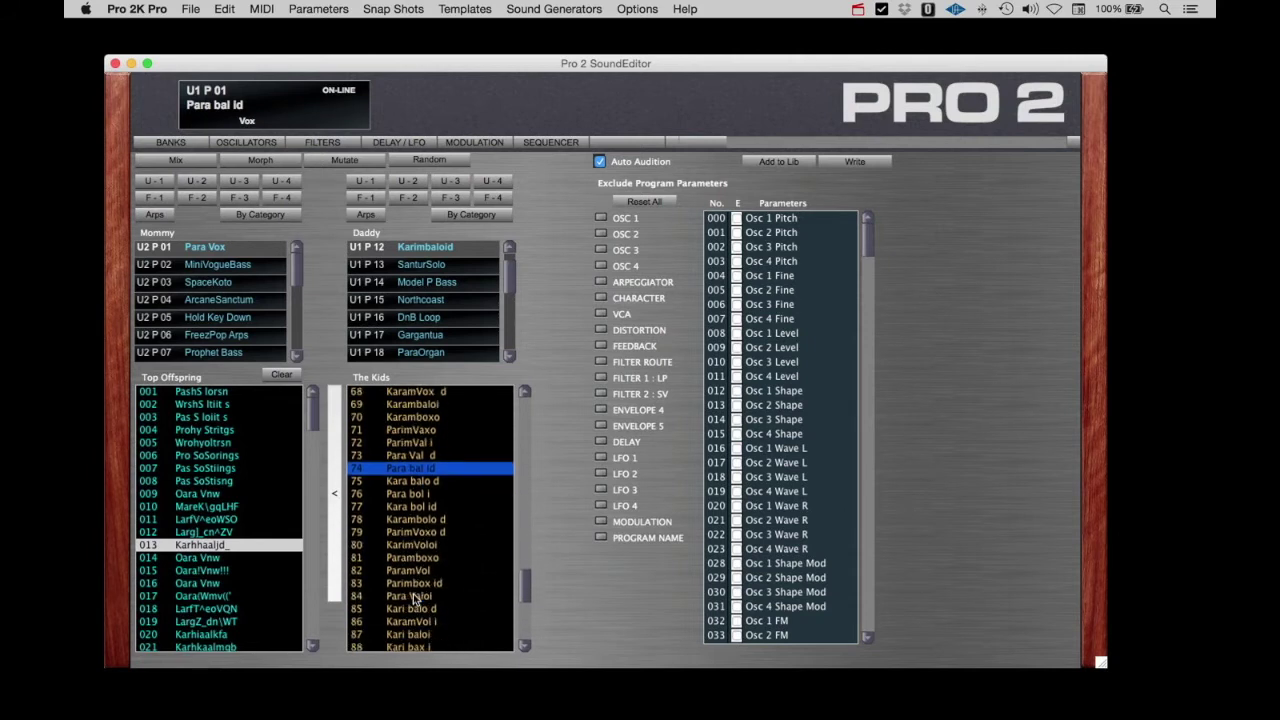
{"action": "left_click", "coordinate": [413, 593]}
{"action": "scroll", "coordinate": [413, 590], "scroll_direction": "down", "scroll_amount": 4}
{"action": "left_click", "coordinate": [413, 584]}
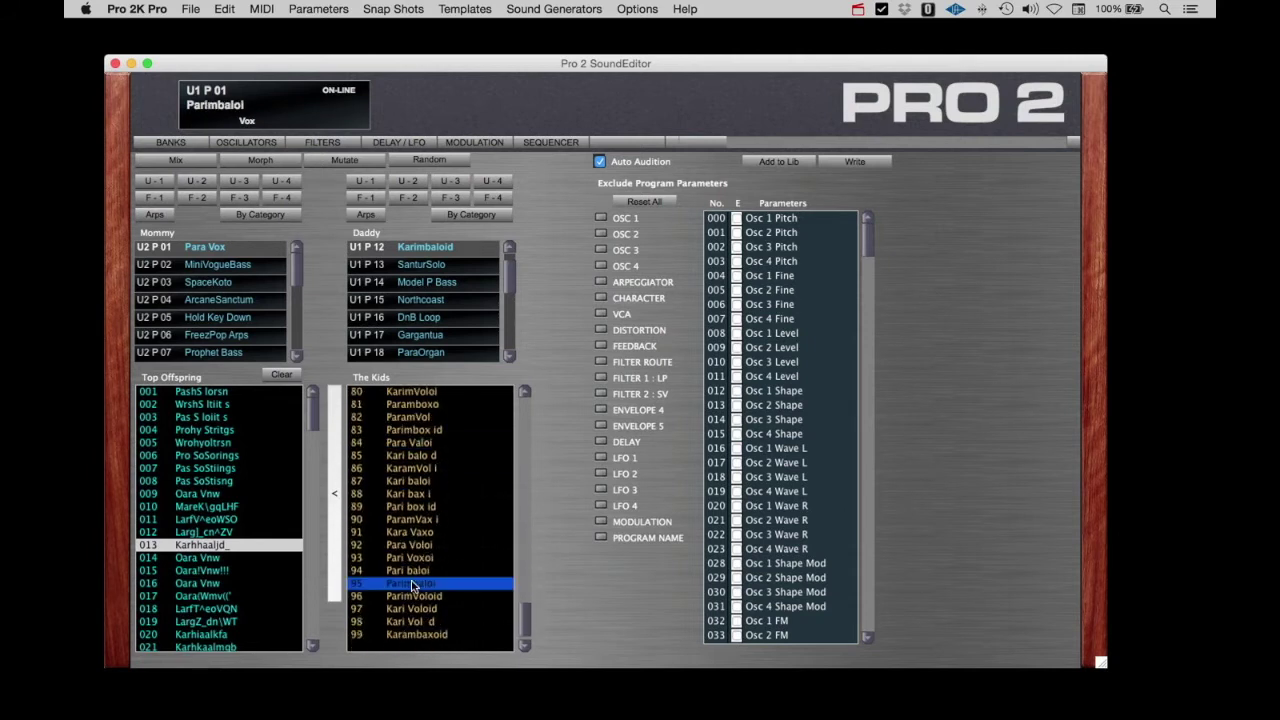
{"action": "left_click", "coordinate": [406, 622]}
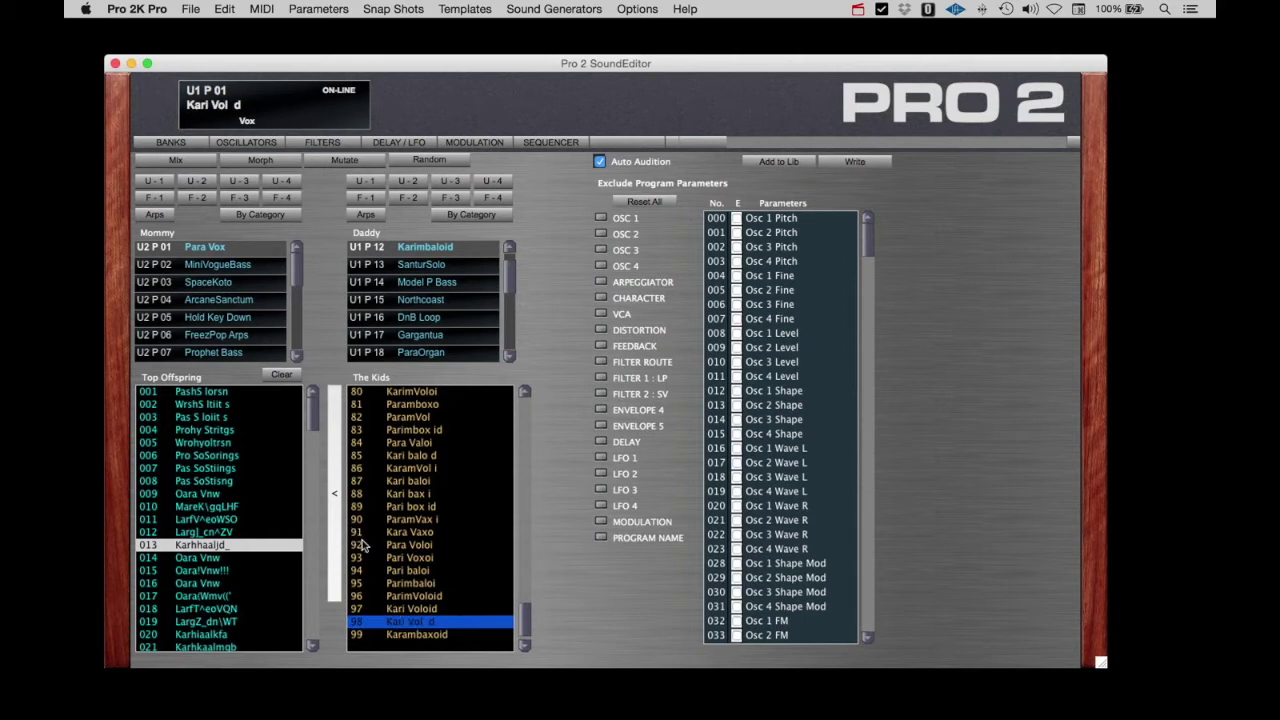
{"action": "left_click", "coordinate": [335, 498]}
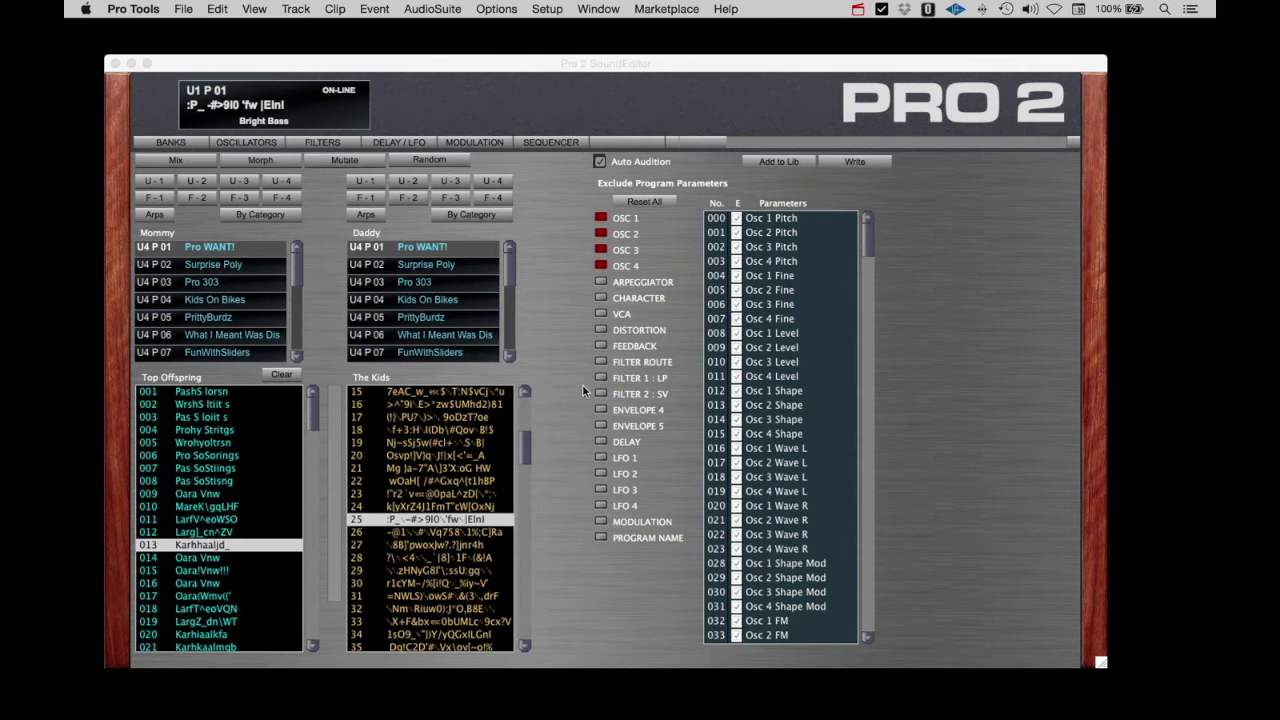
Return to the SoundEditor and audition kids 25 and 29 bred from Pro WANT!
{"action": "left_click", "coordinate": [590, 96]}
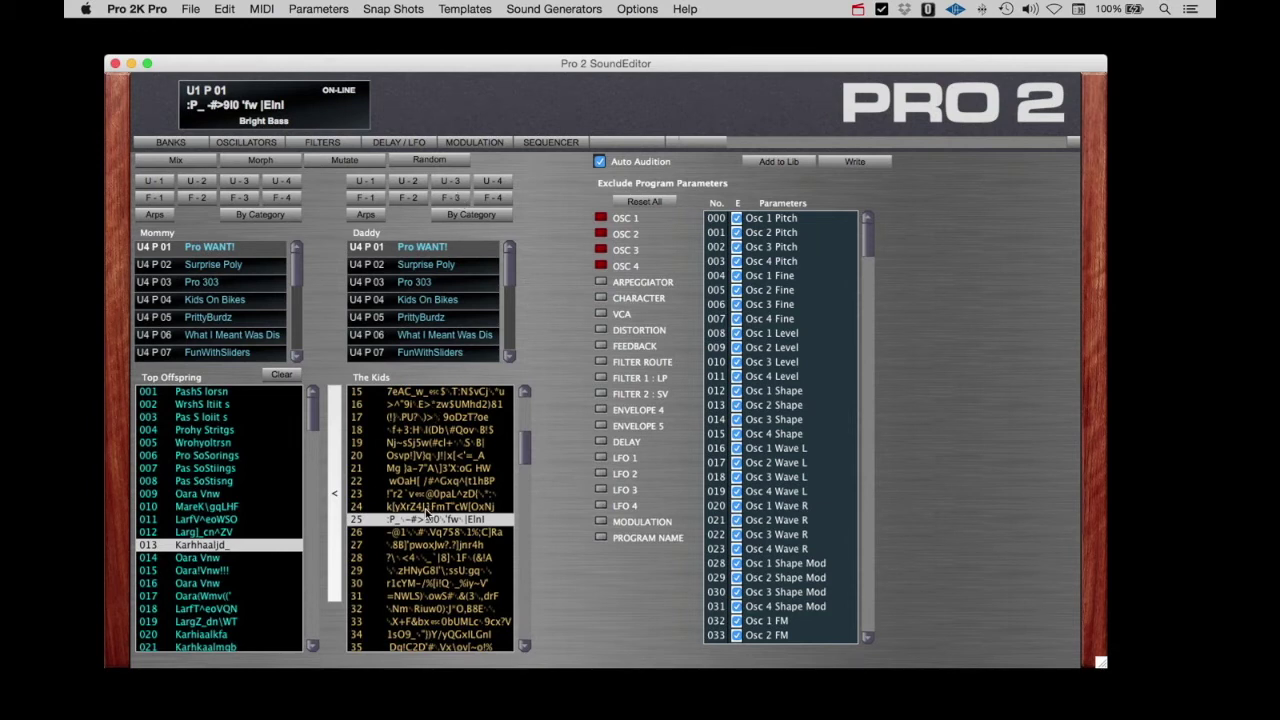
{"action": "left_click", "coordinate": [430, 521]}
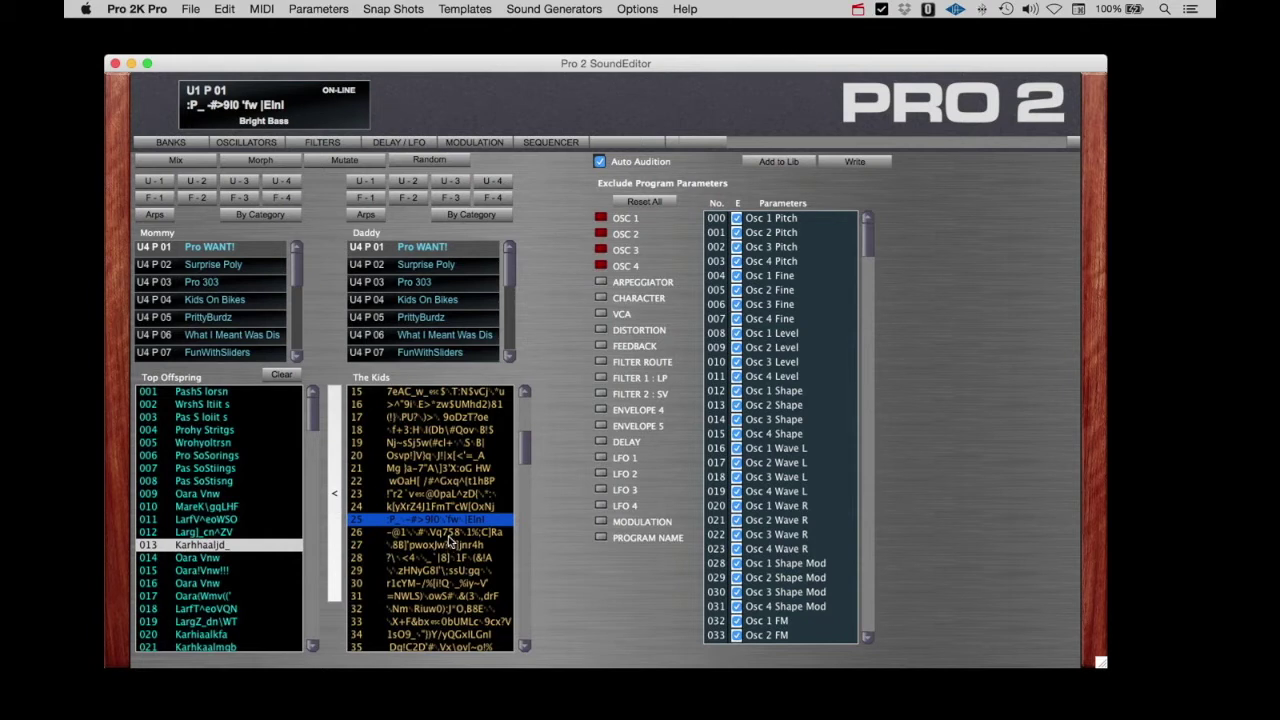
{"action": "left_click", "coordinate": [457, 572]}
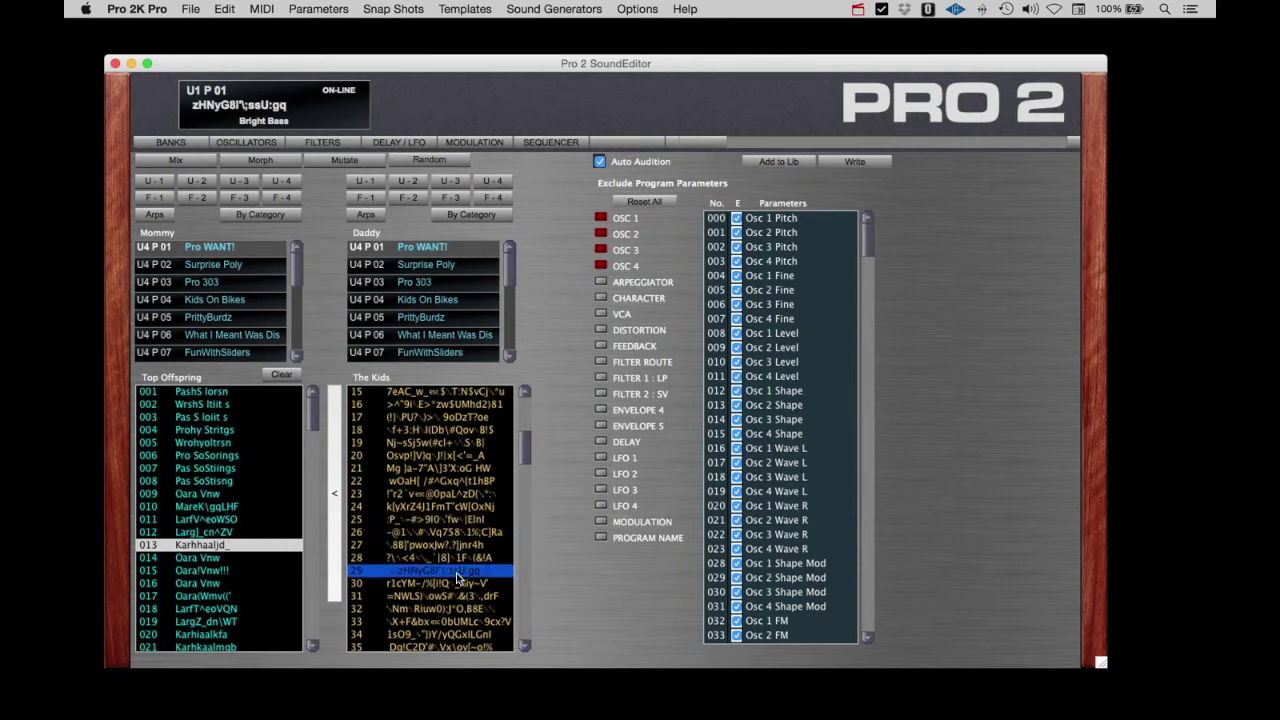
Audition kids 40, 37, 35 and 42 in The Kids list.
{"action": "scroll", "coordinate": [457, 578], "scroll_direction": "down", "scroll_amount": 4}
{"action": "left_click", "coordinate": [457, 572]}
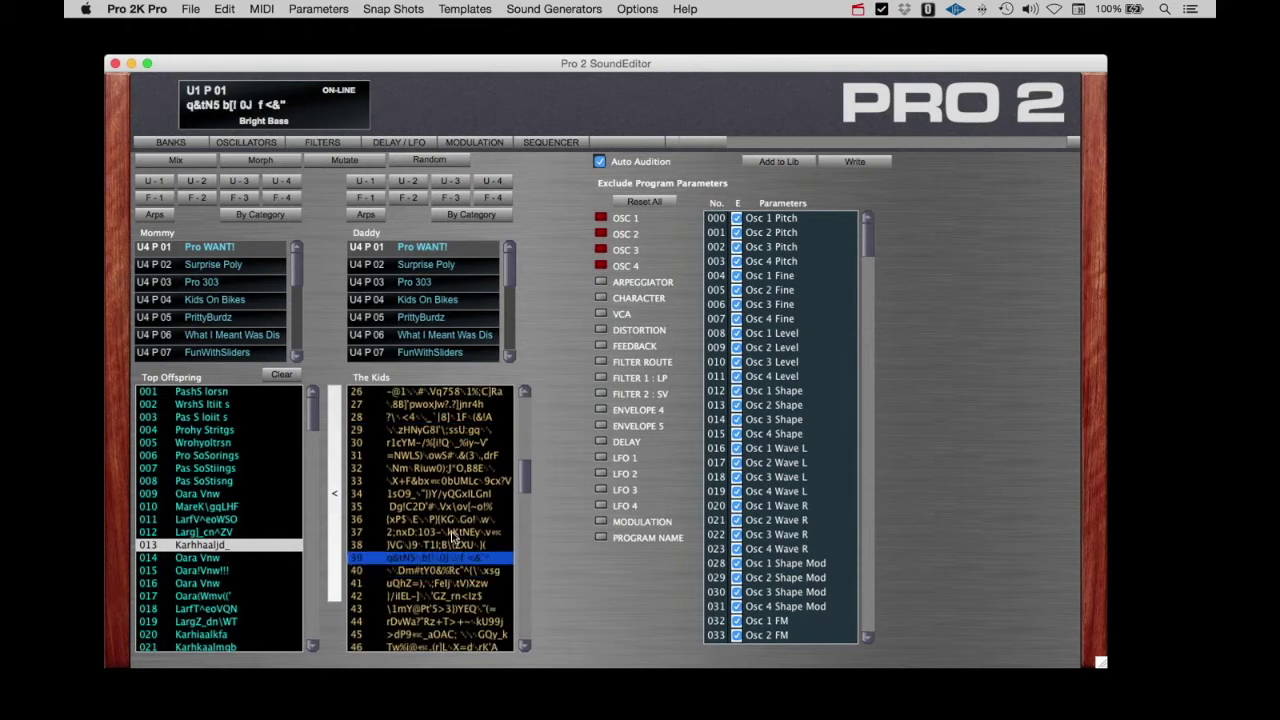
{"action": "left_click", "coordinate": [455, 533]}
{"action": "left_click", "coordinate": [455, 508]}
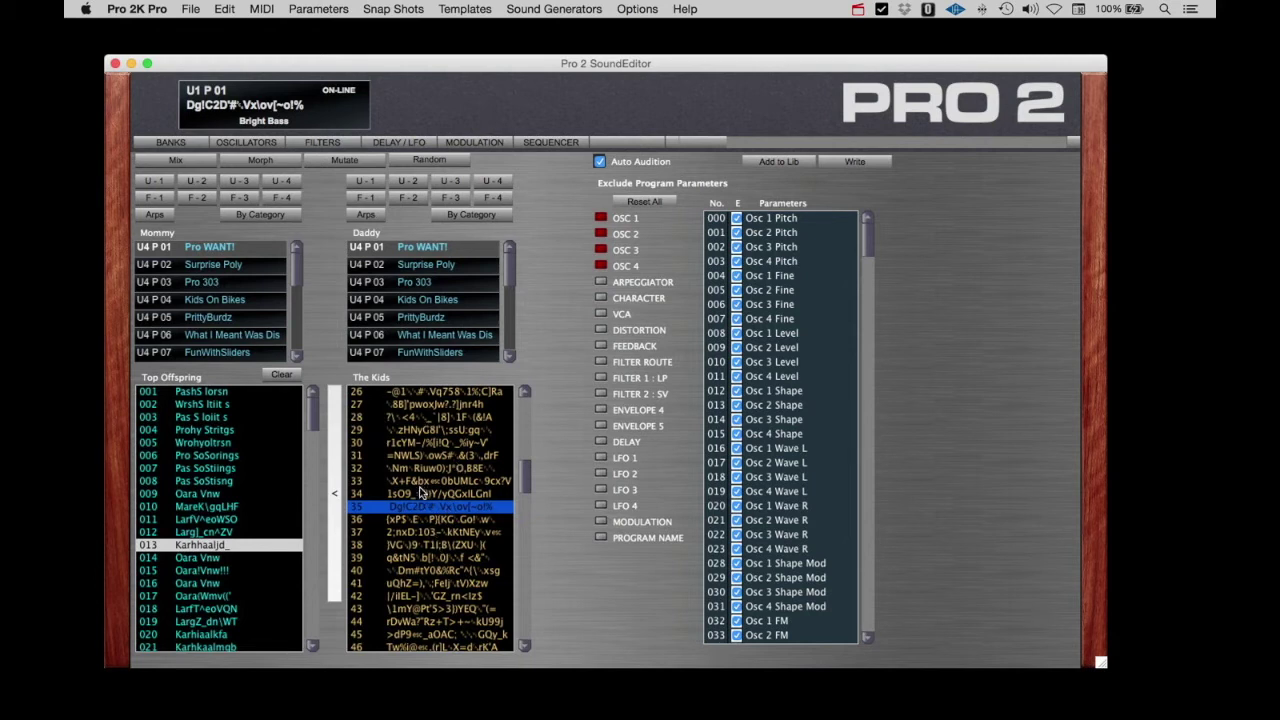
{"action": "left_click", "coordinate": [464, 571]}
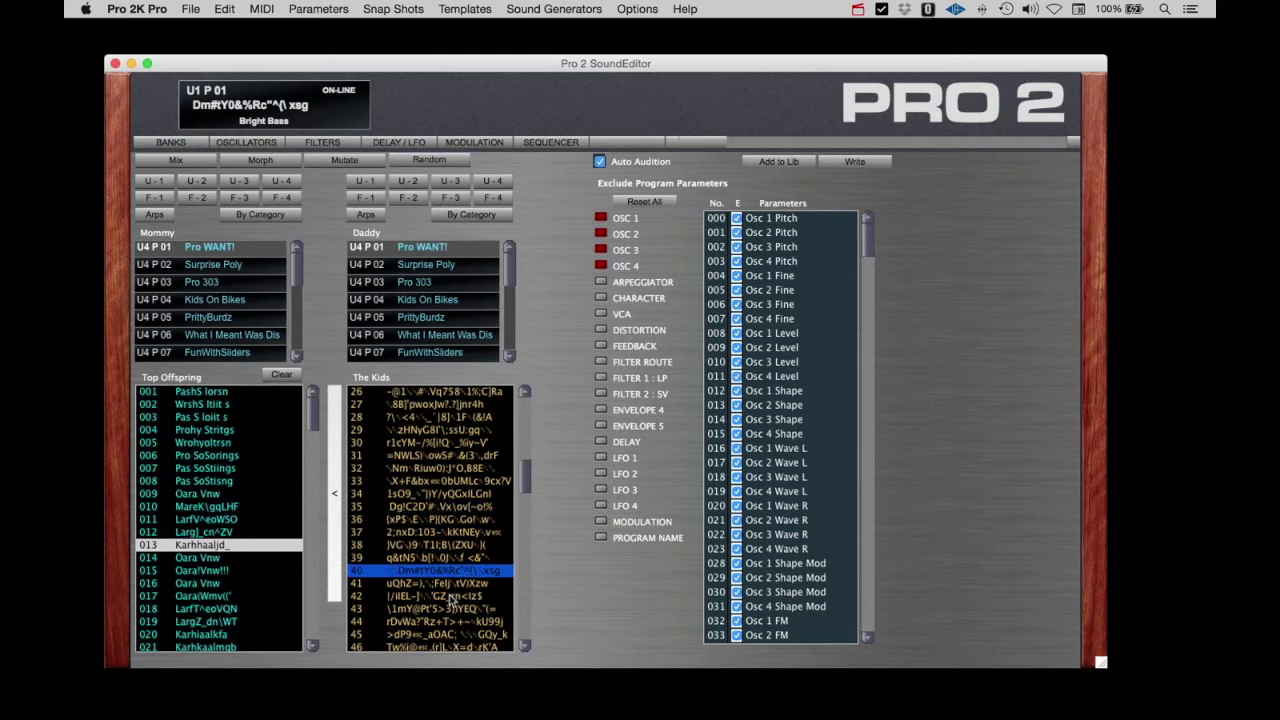
{"action": "left_click", "coordinate": [453, 596]}
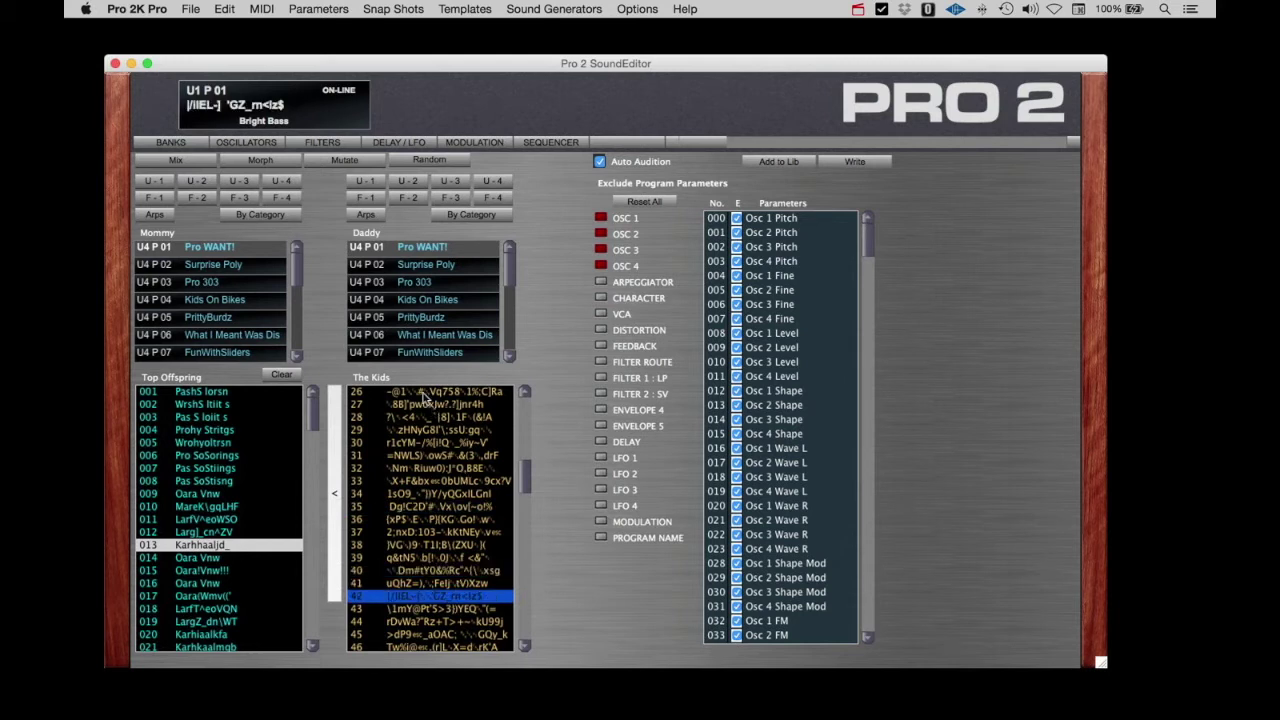
Audition kids 52, 54, 56, 58 and 61.
{"action": "scroll", "coordinate": [445, 510], "scroll_direction": "down", "scroll_amount": 2}
{"action": "scroll", "coordinate": [445, 510], "scroll_direction": "down", "scroll_amount": 16}
{"action": "left_click", "coordinate": [441, 492]}
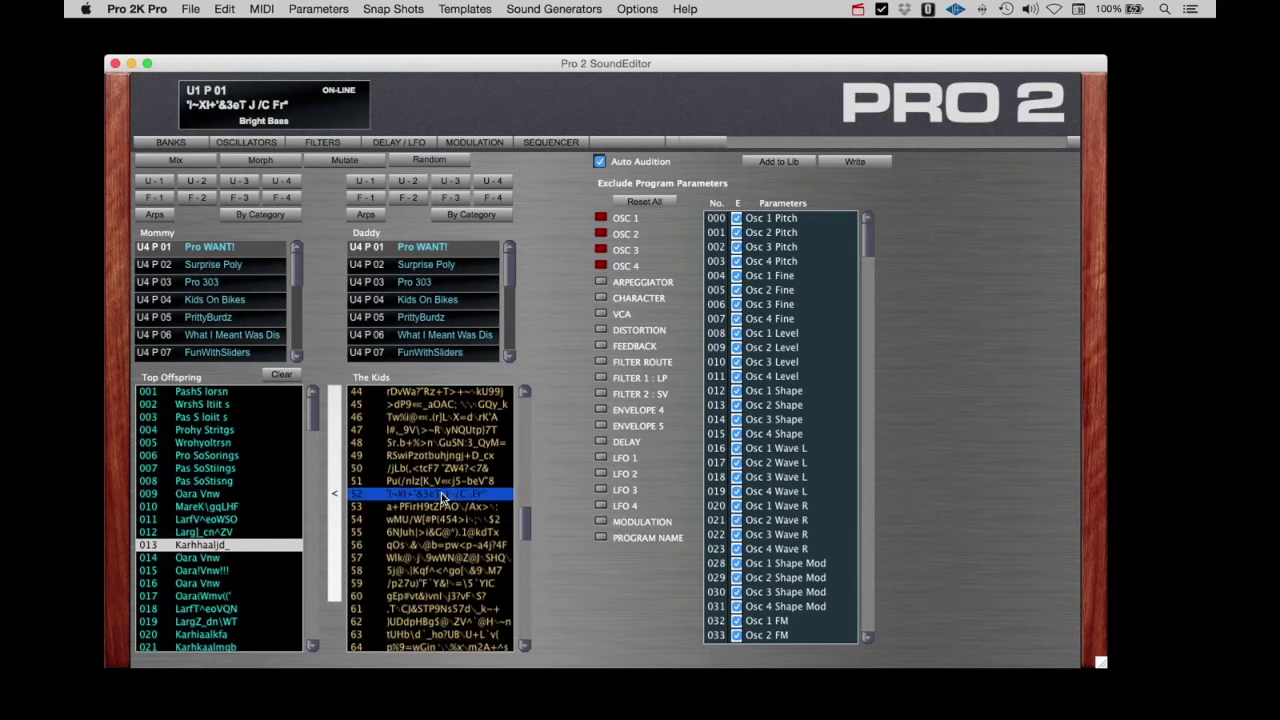
{"action": "left_click", "coordinate": [440, 520]}
{"action": "left_click", "coordinate": [440, 545]}
{"action": "left_click", "coordinate": [437, 571]}
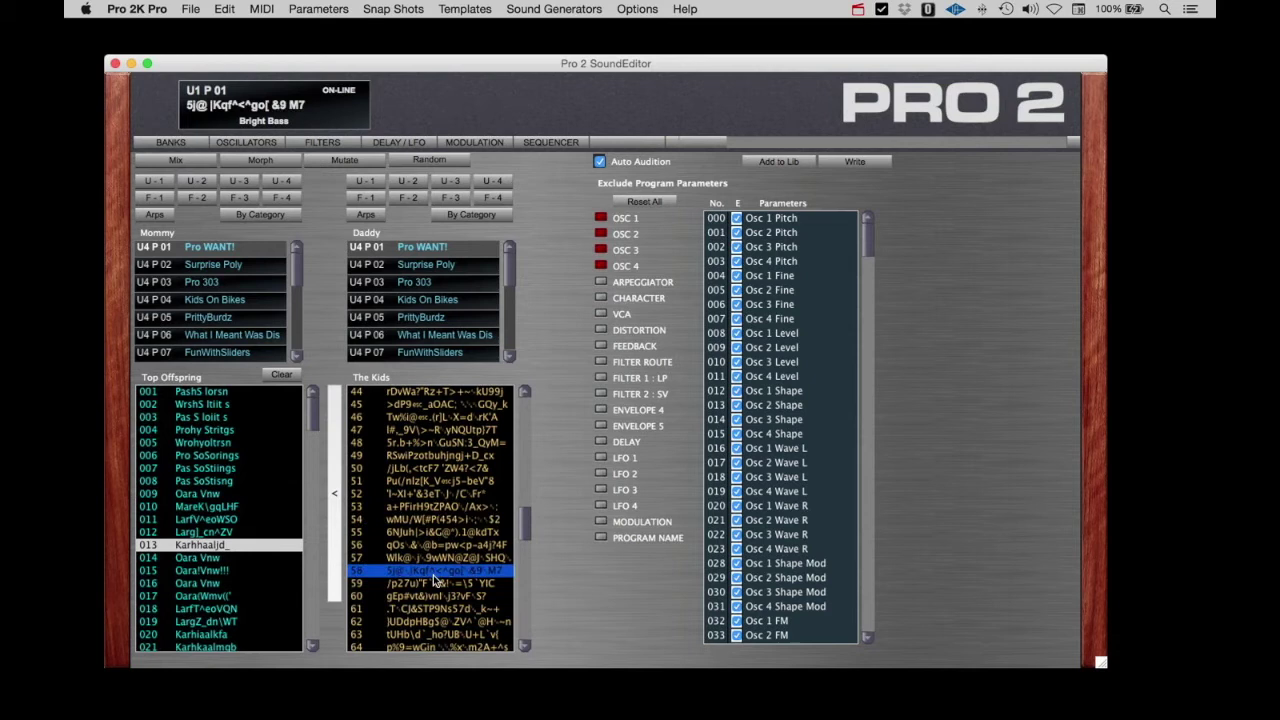
{"action": "left_click", "coordinate": [435, 608]}
Audition kids 73, 71, 85, 96, 90 and 87.
{"action": "scroll", "coordinate": [435, 608], "scroll_direction": "down", "scroll_amount": 12}
{"action": "left_click", "coordinate": [433, 606]}
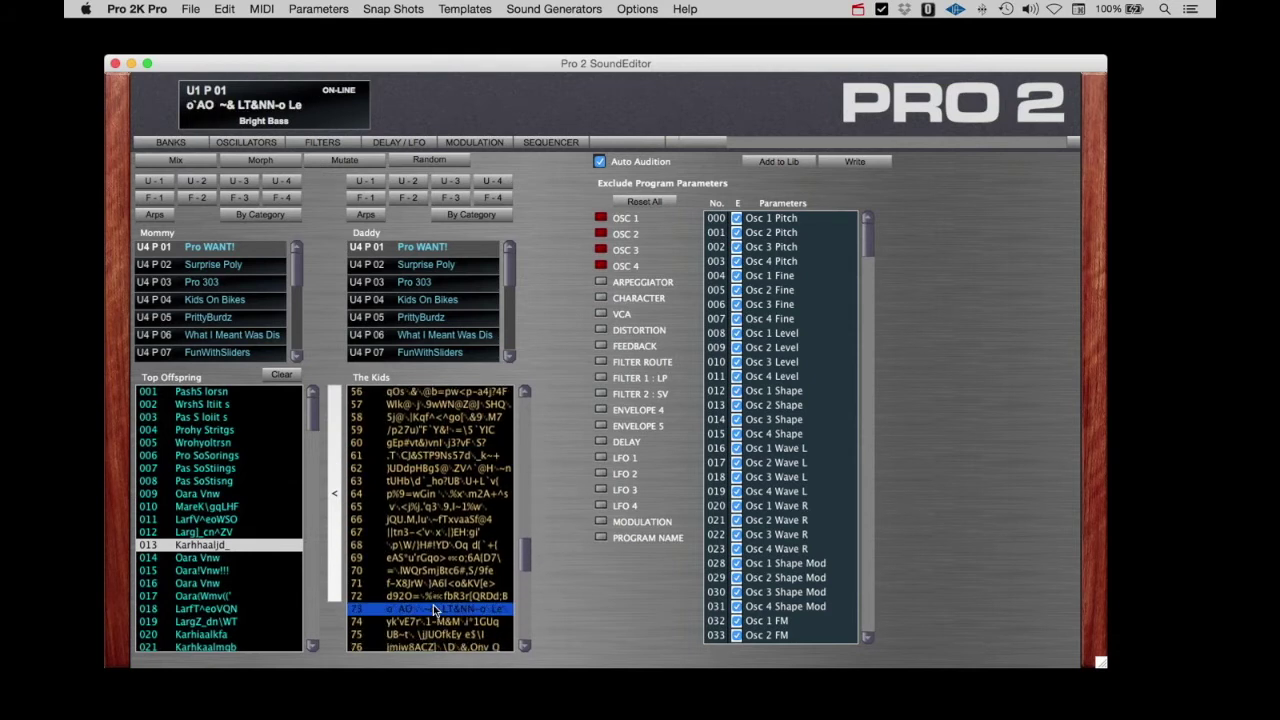
{"action": "left_click", "coordinate": [436, 585]}
{"action": "scroll", "coordinate": [436, 596], "scroll_direction": "down", "scroll_amount": 12}
{"action": "left_click", "coordinate": [437, 609]}
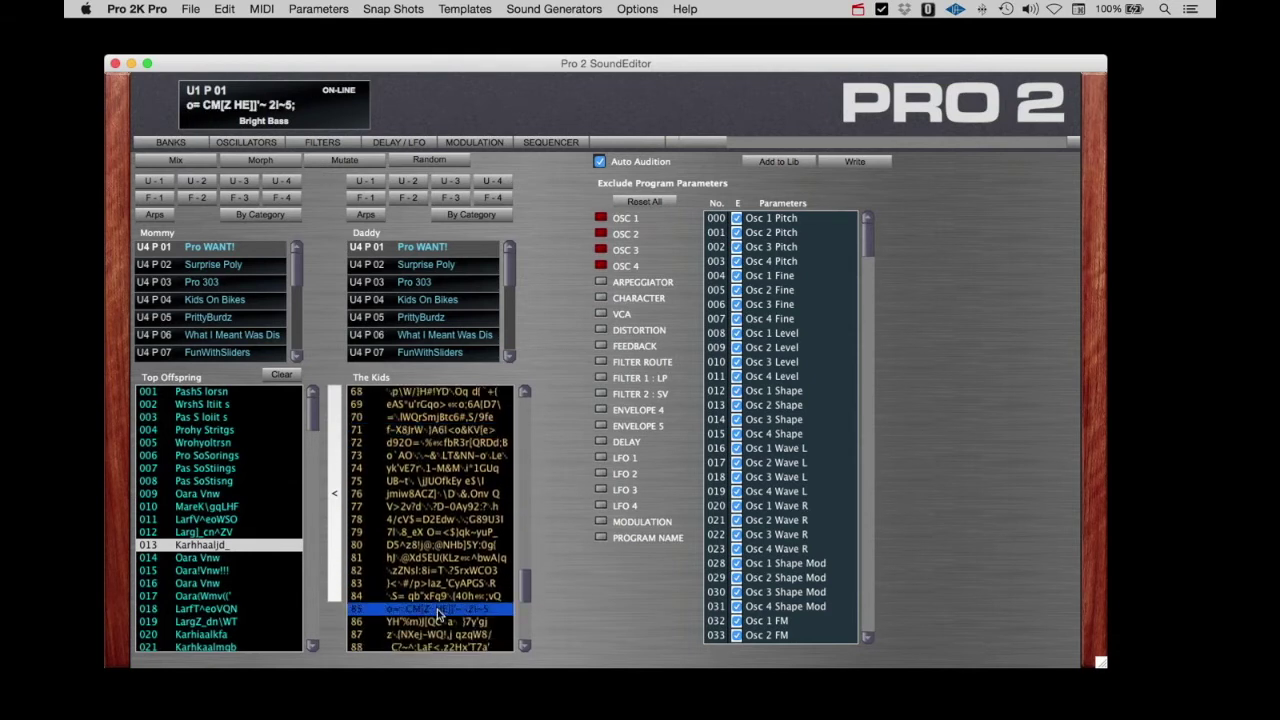
{"action": "scroll", "coordinate": [437, 635], "scroll_direction": "down", "scroll_amount": 12}
{"action": "left_click", "coordinate": [437, 598]}
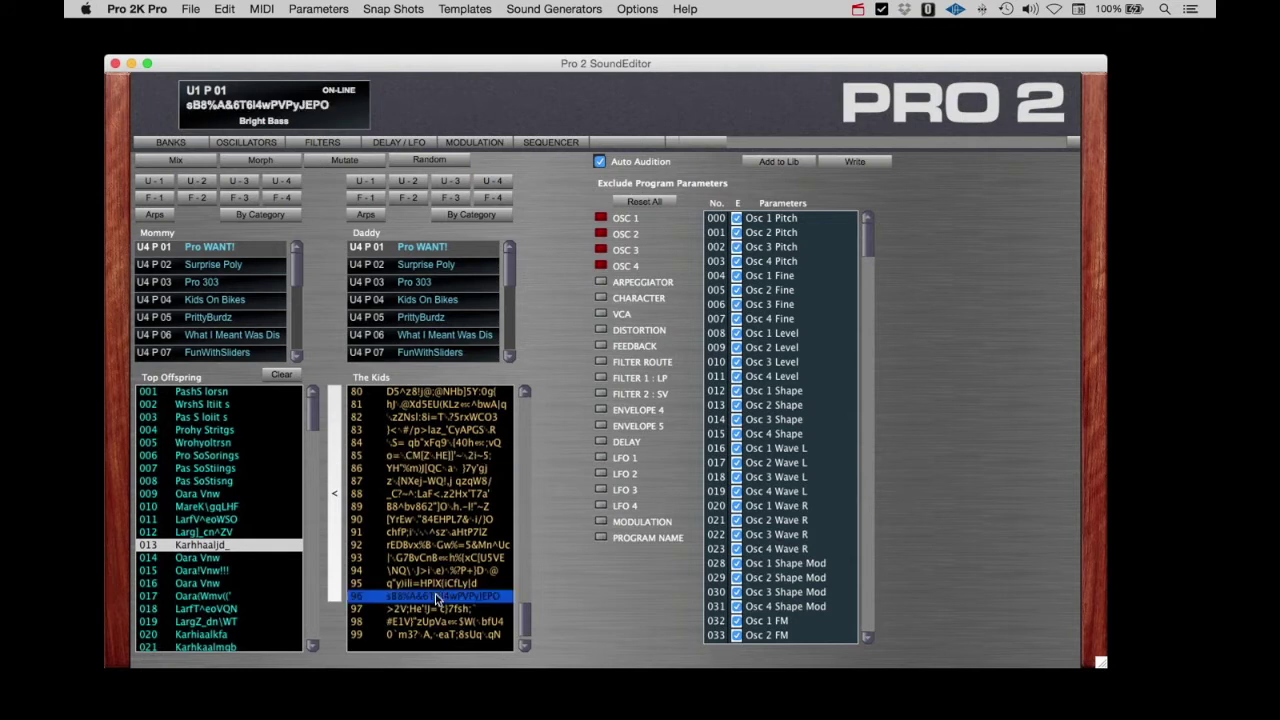
{"action": "left_click", "coordinate": [441, 520]}
{"action": "left_click", "coordinate": [440, 480]}
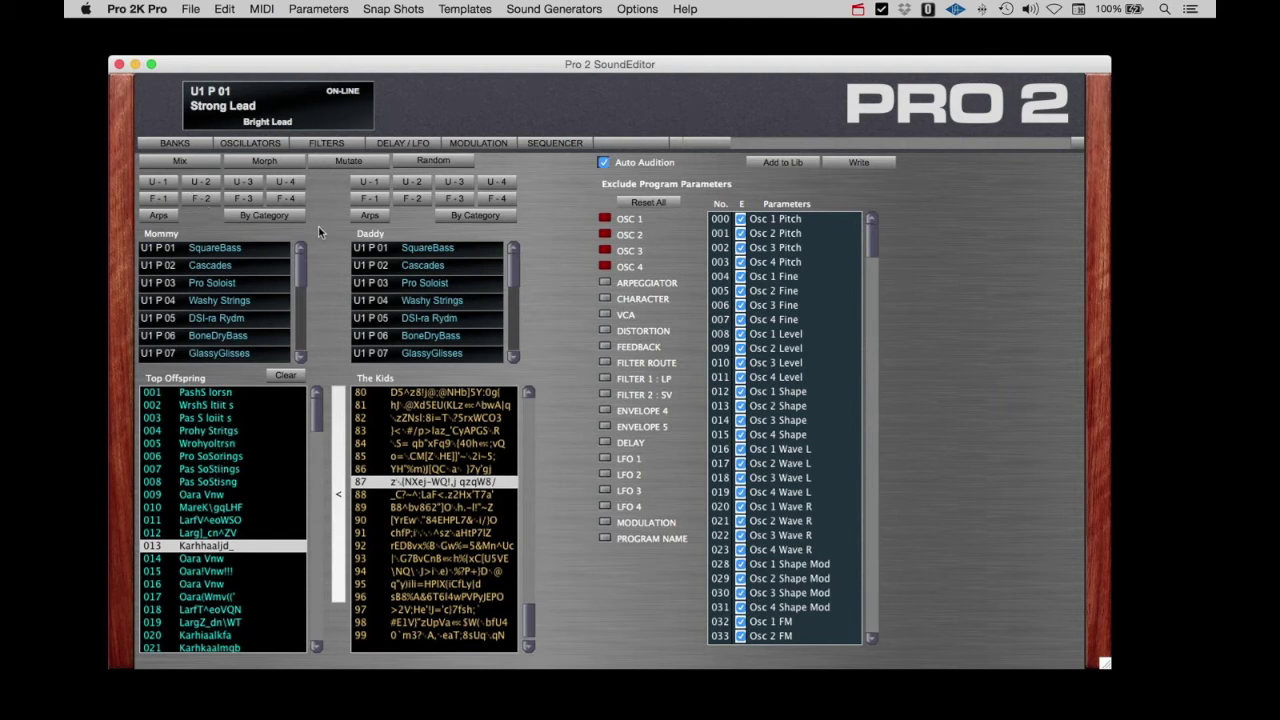
Open the Bank Manager and add the Top Offspring patches to the library.
{"action": "left_click", "coordinate": [175, 143]}
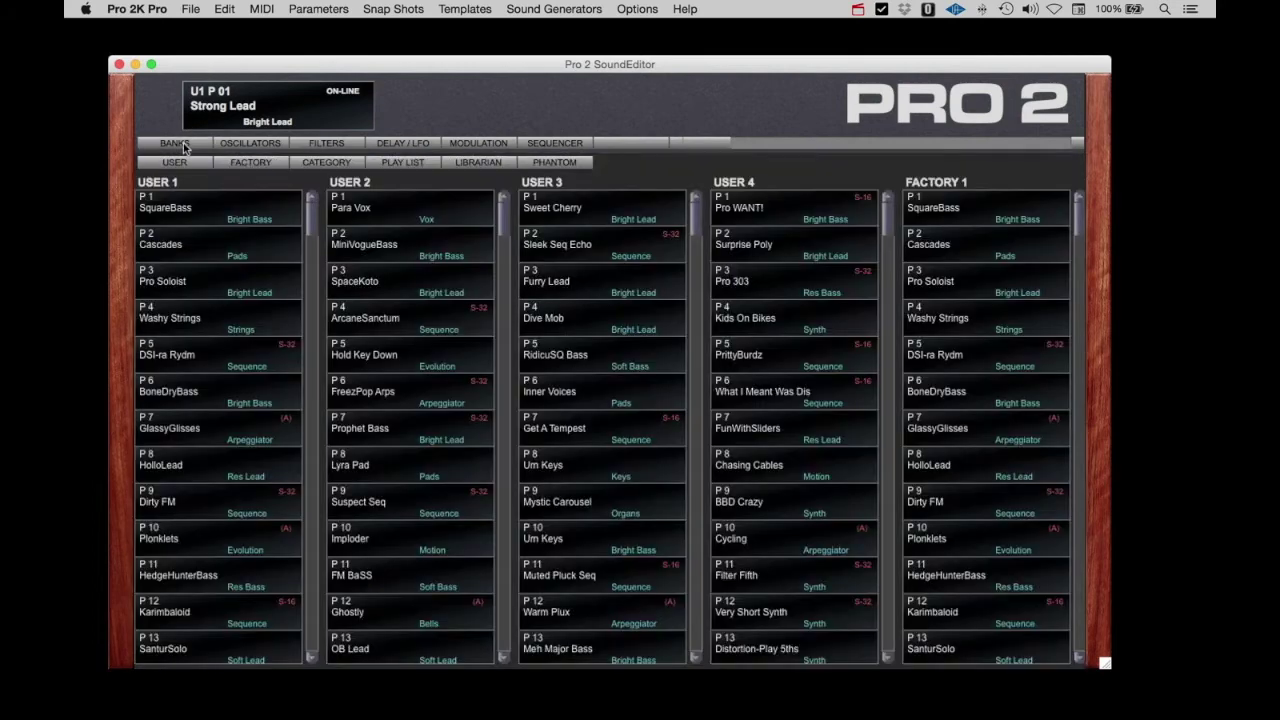
{"action": "left_click", "coordinate": [474, 163]}
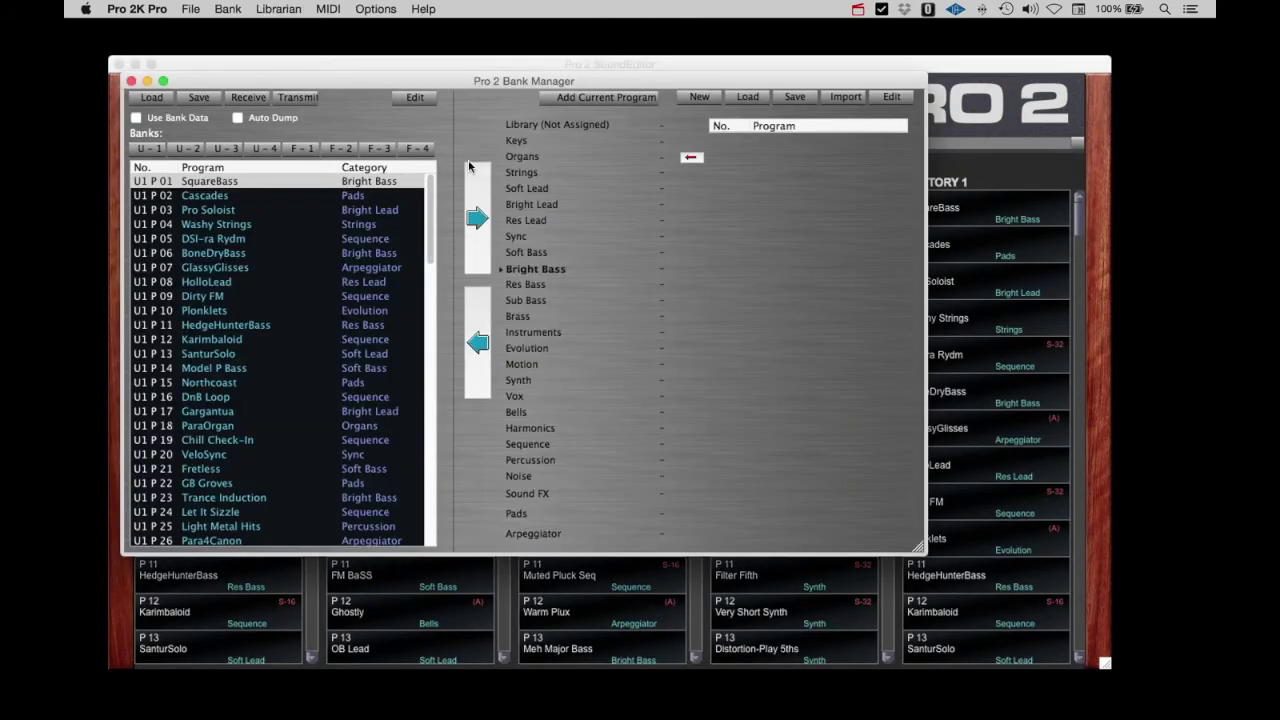
{"action": "left_click", "coordinate": [278, 10]}
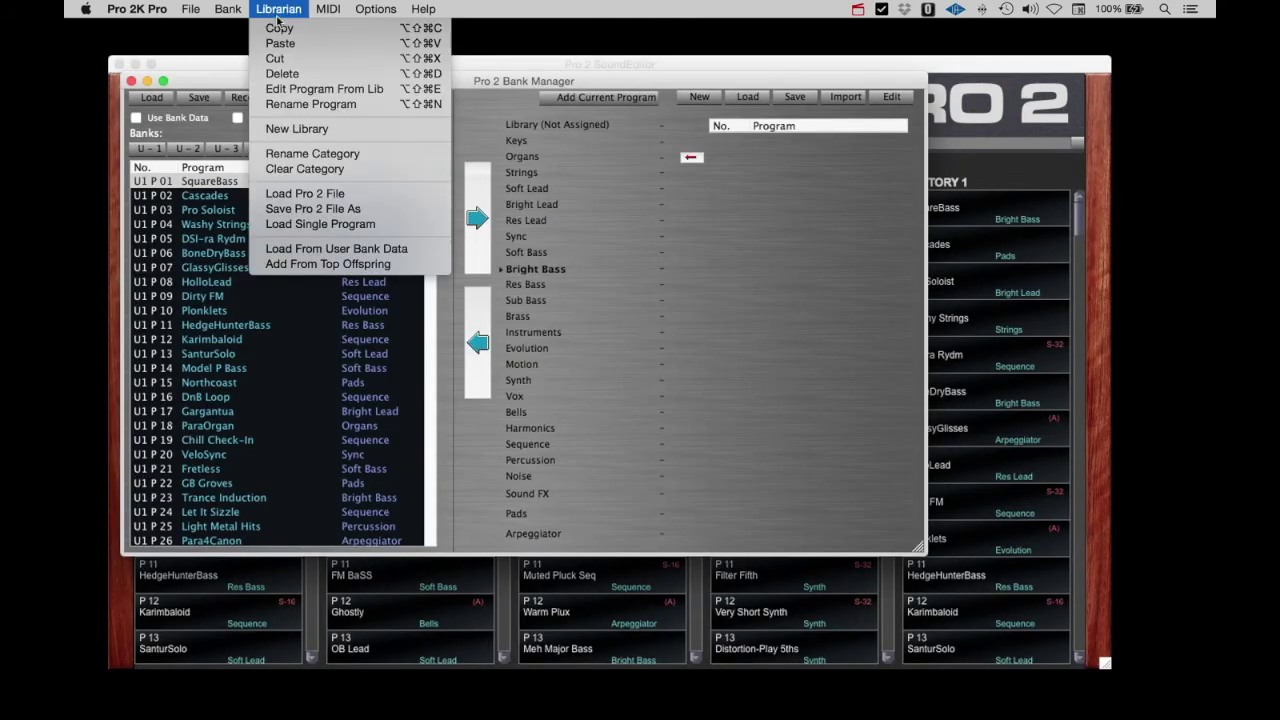
{"action": "left_click", "coordinate": [322, 264]}
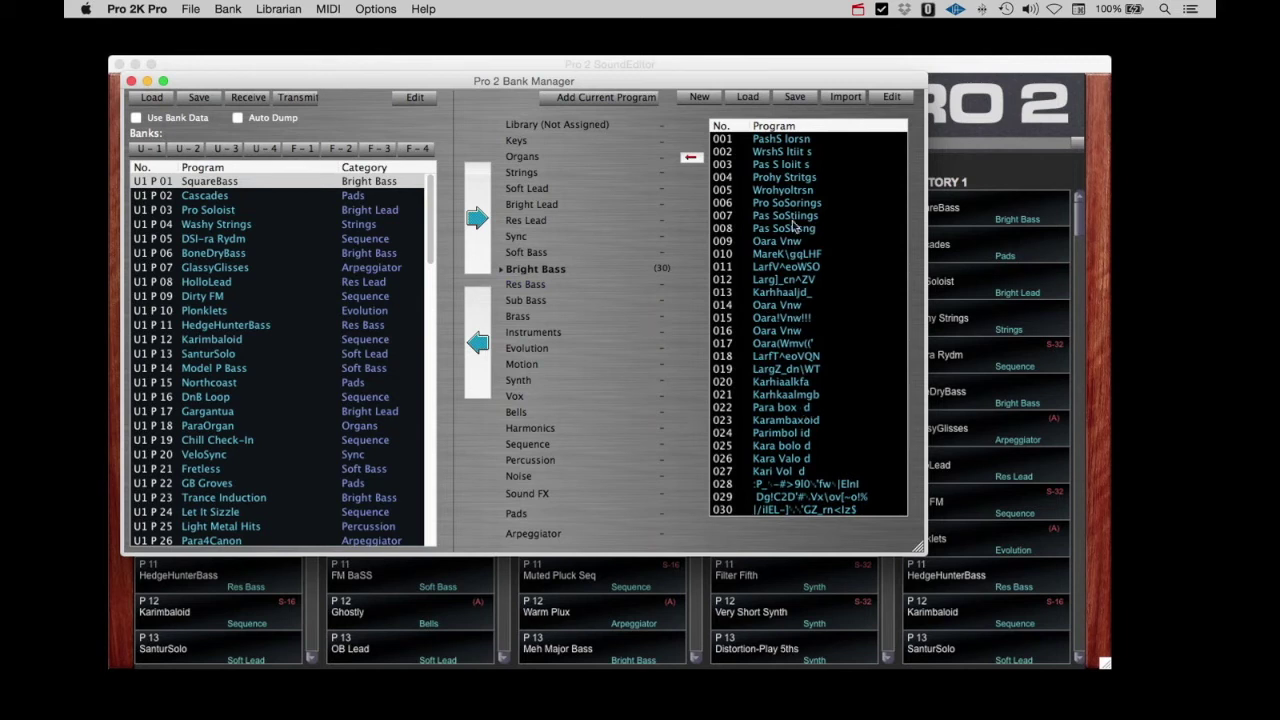
Select library programs 001 through 030 and start saving them to a file.
{"action": "left_click", "coordinate": [790, 139]}
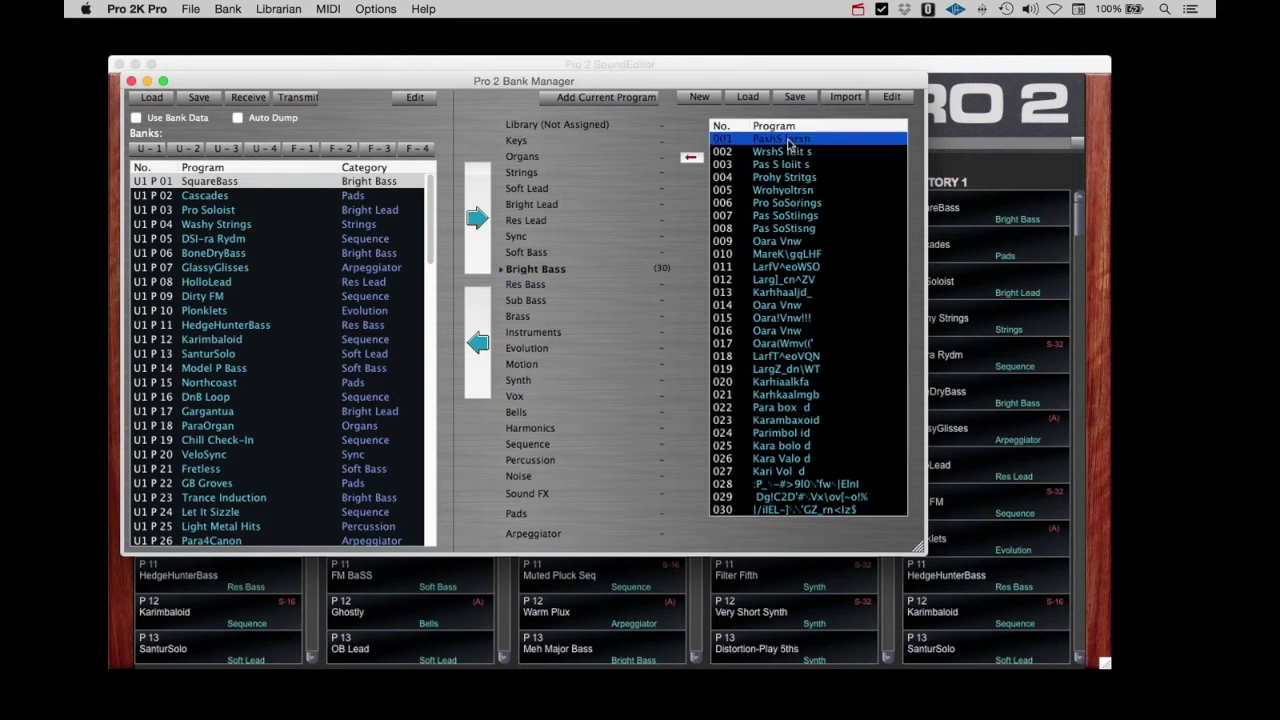
{"action": "left_click", "coordinate": [782, 509], "text": "shift"}
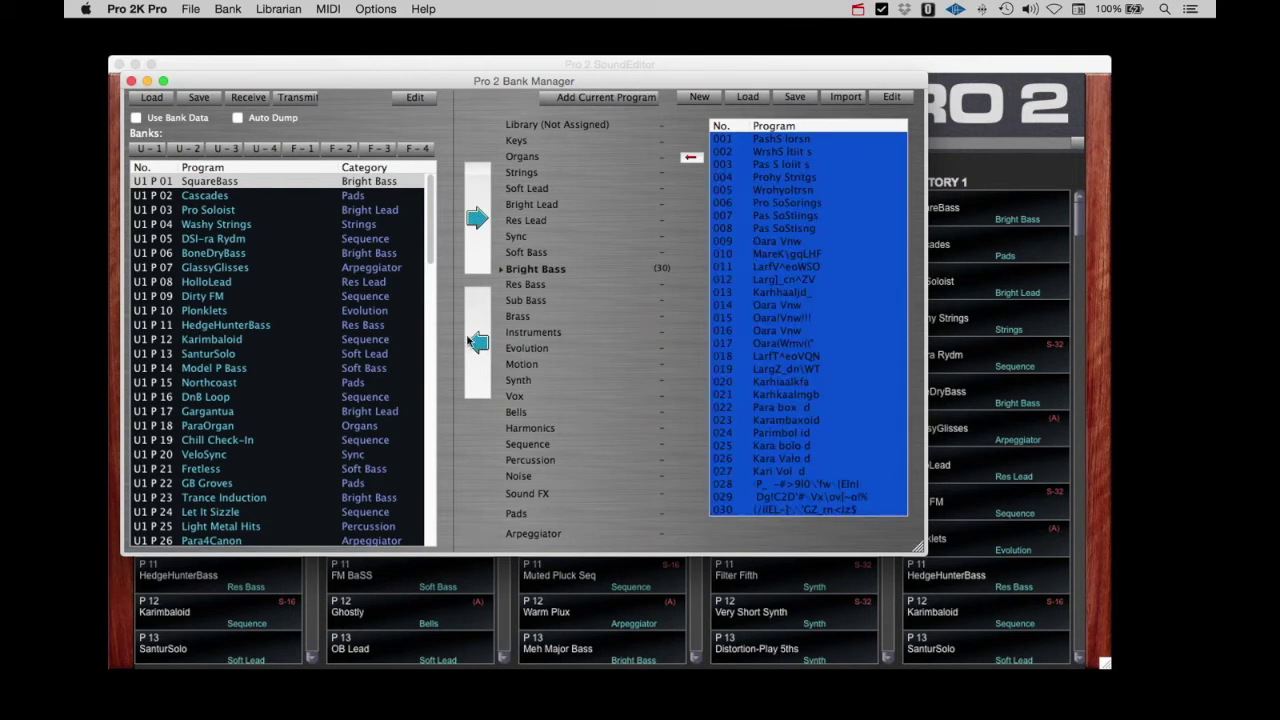
{"action": "left_click", "coordinate": [795, 98]}
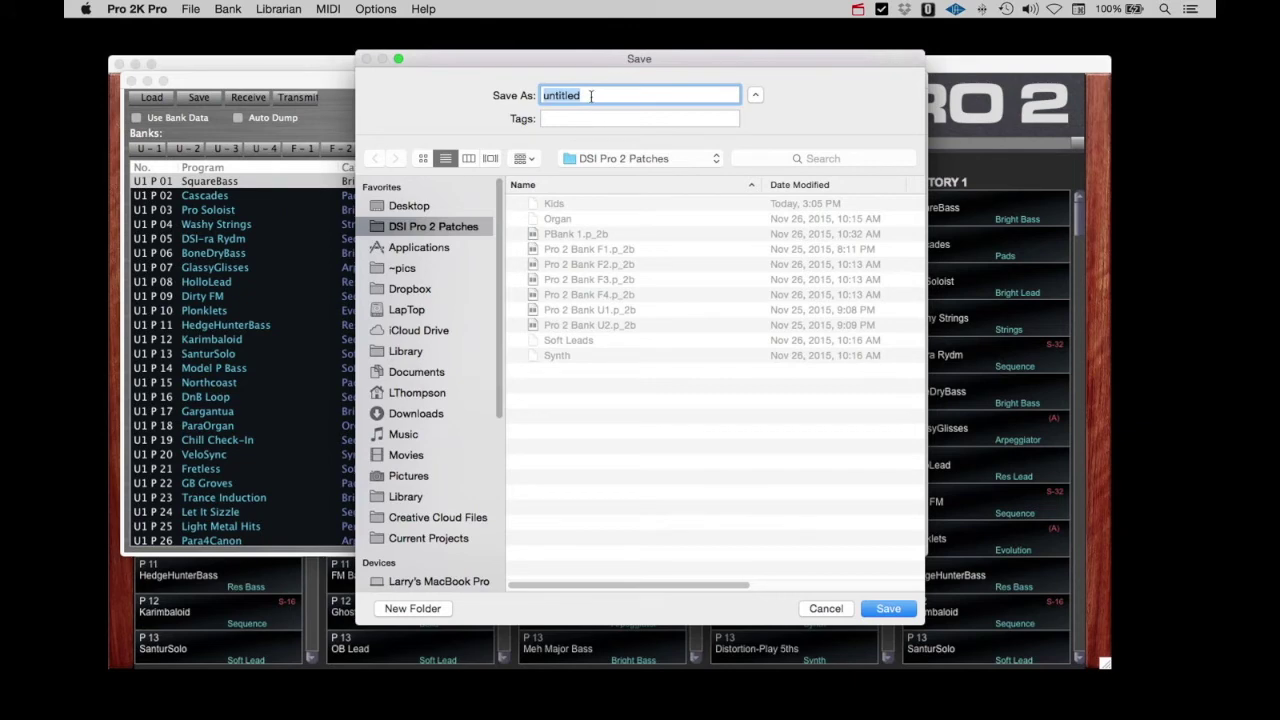
Save the programs as Kids 2, then close the Bank Manager window.
{"action": "type", "text": "Kids 2"}
{"action": "left_click", "coordinate": [878, 608]}
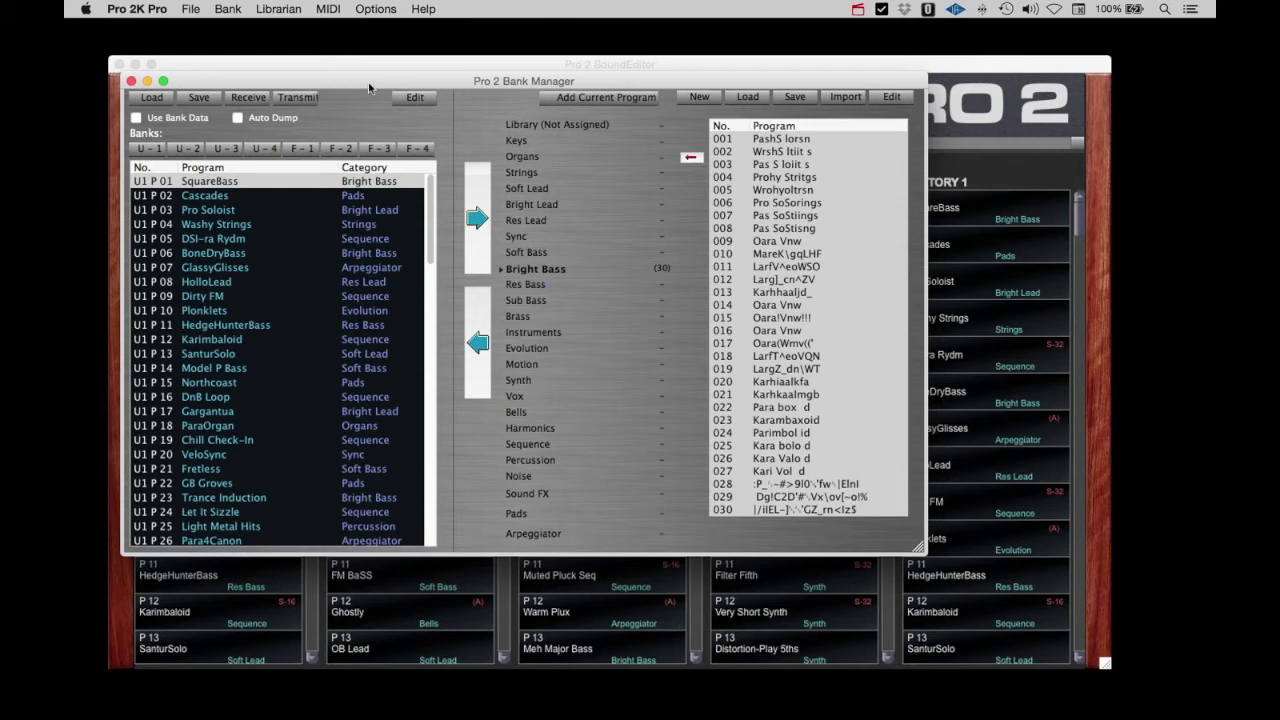
{"action": "left_click_drag", "start_coordinate": [365, 84], "coordinate": [378, 87]}
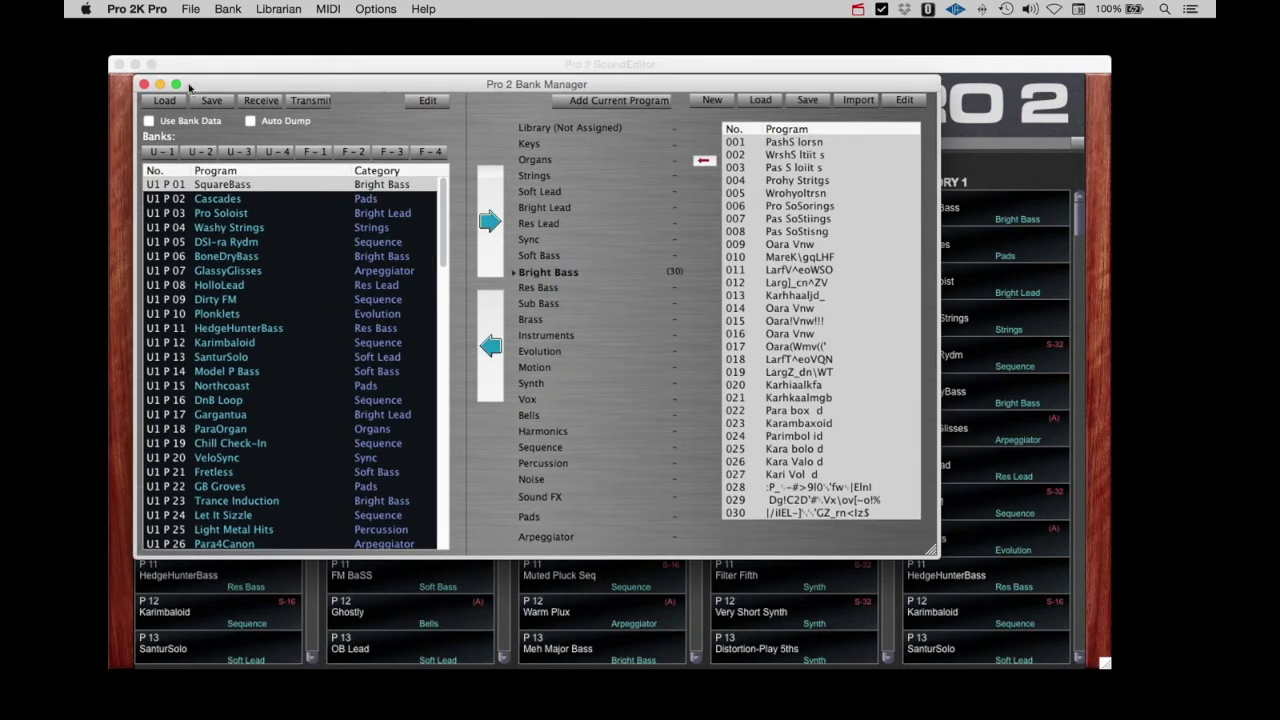
{"action": "left_click", "coordinate": [144, 85]}
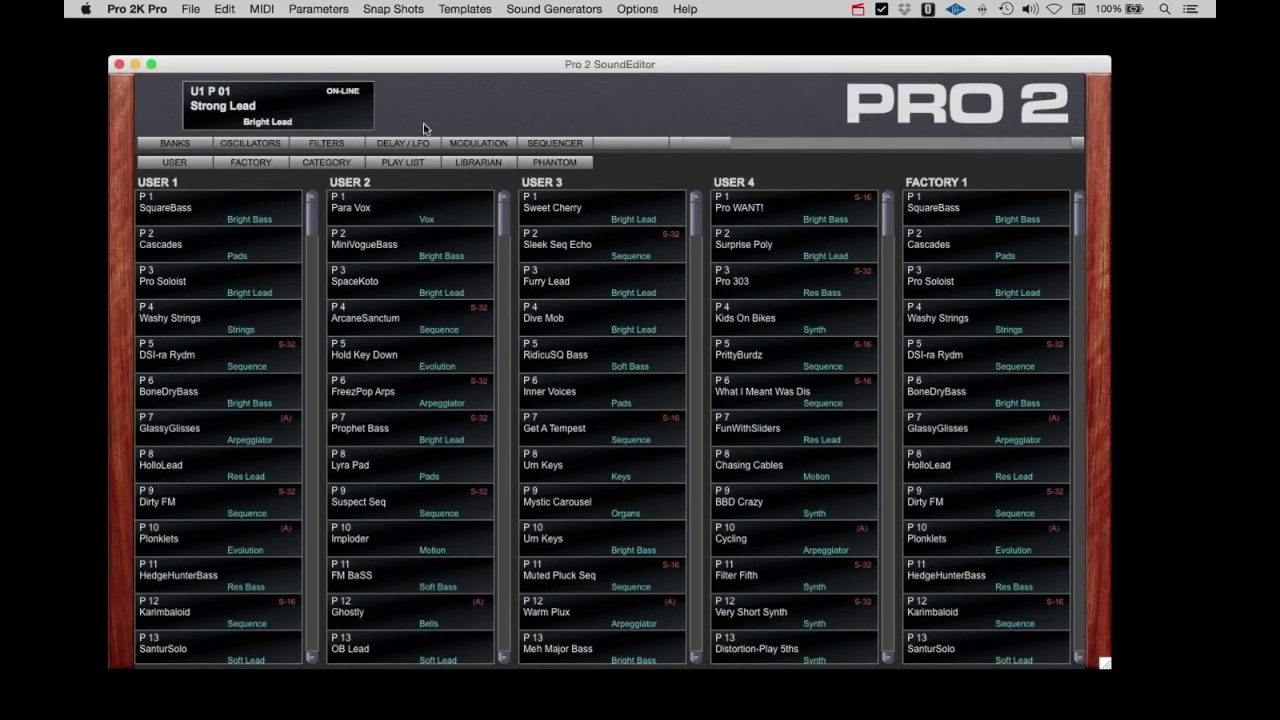
Open Program Genetics and audition generated patches 65, 71 and 74.
{"action": "left_click", "coordinate": [560, 9]}
{"action": "left_click", "coordinate": [561, 31]}
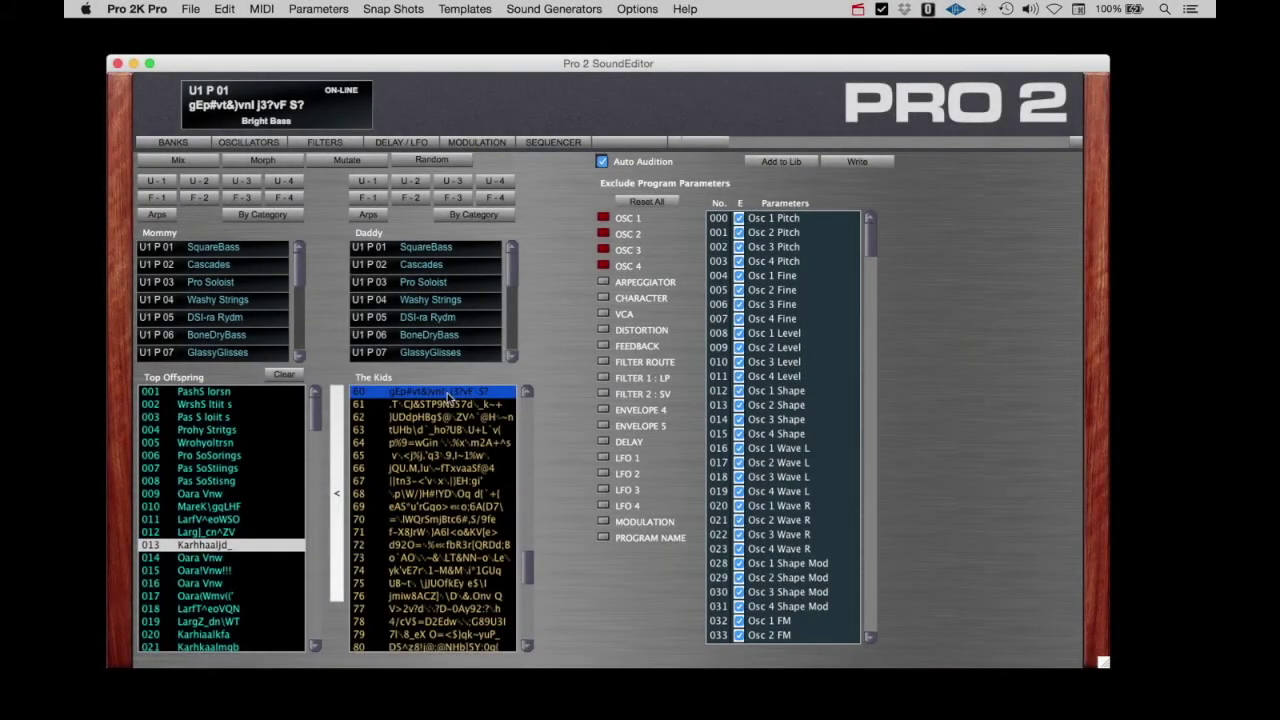
{"action": "left_click", "coordinate": [450, 456]}
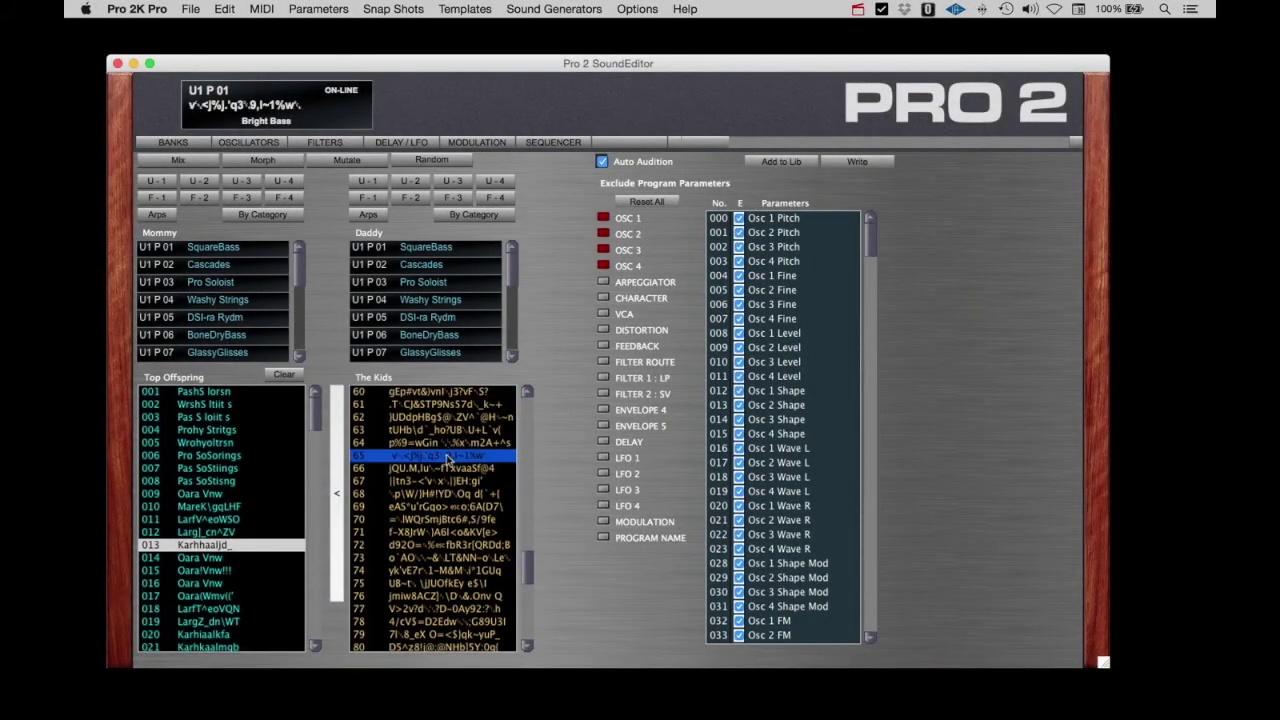
{"action": "left_click", "coordinate": [449, 533]}
{"action": "left_click", "coordinate": [465, 571]}
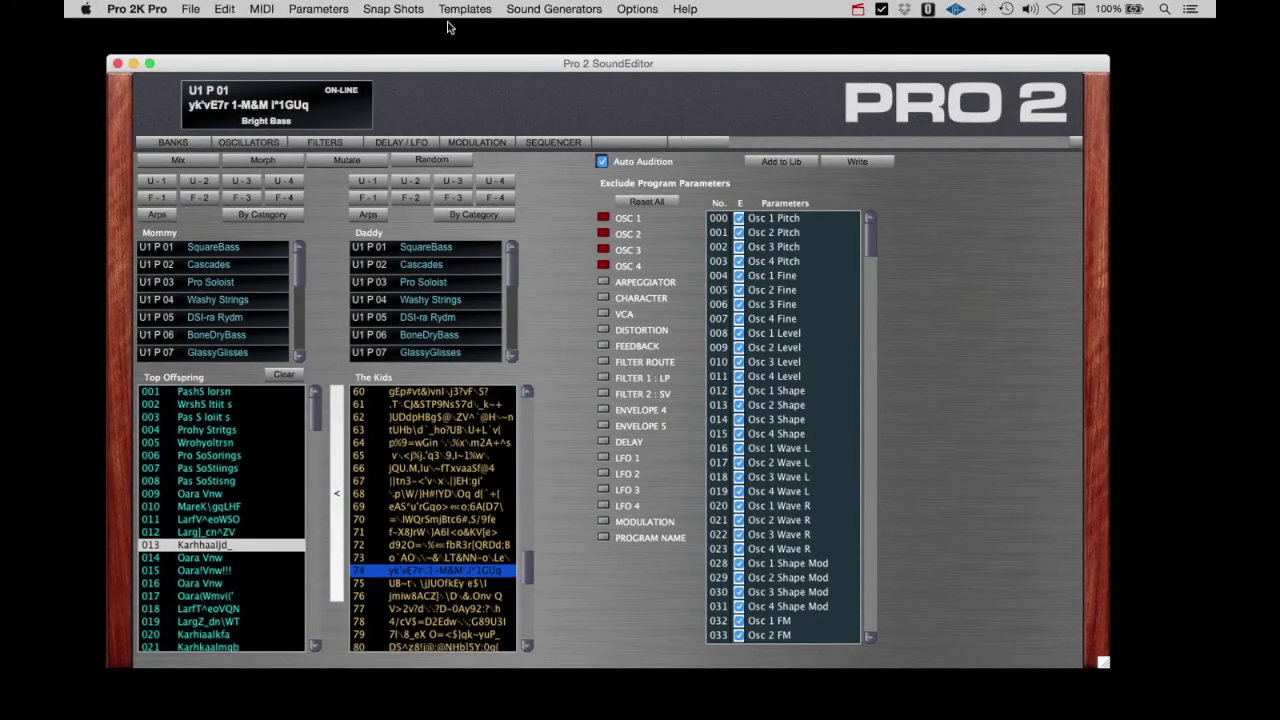
Save the snapshot list of auditioned programs as Snapshot 2 and close its window.
{"action": "left_click", "coordinate": [413, 10]}
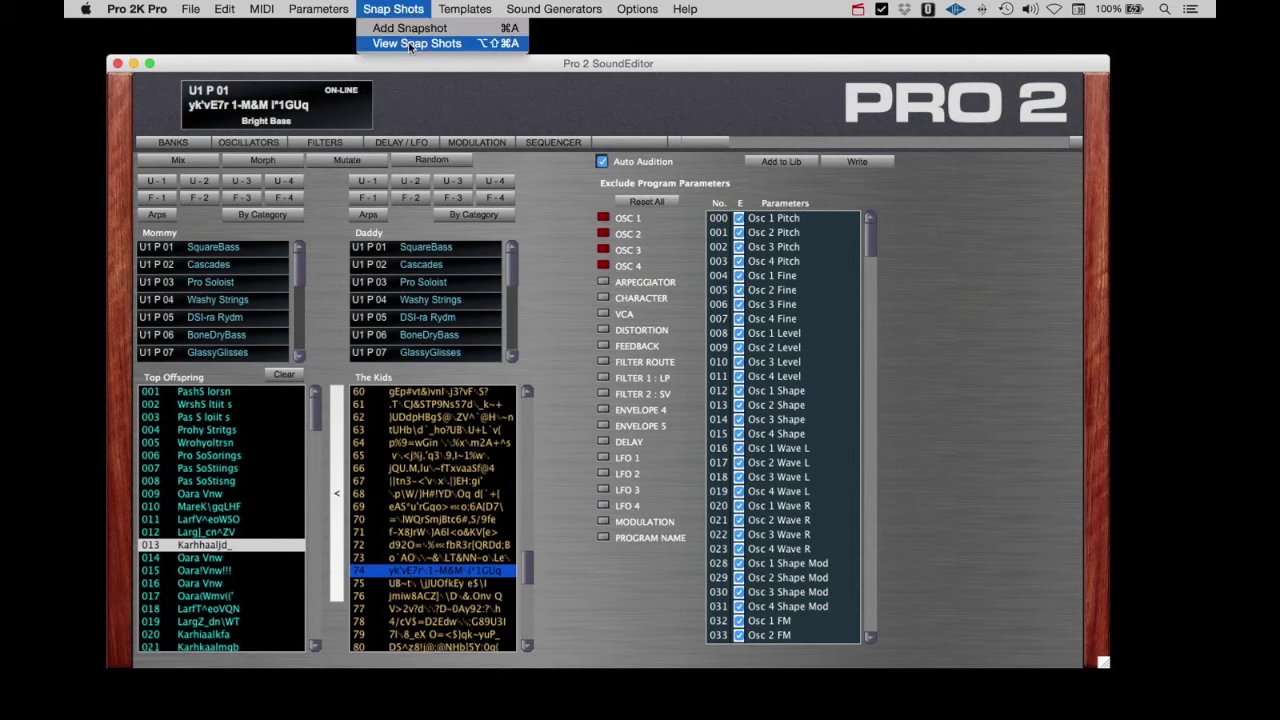
{"action": "left_click", "coordinate": [409, 44]}
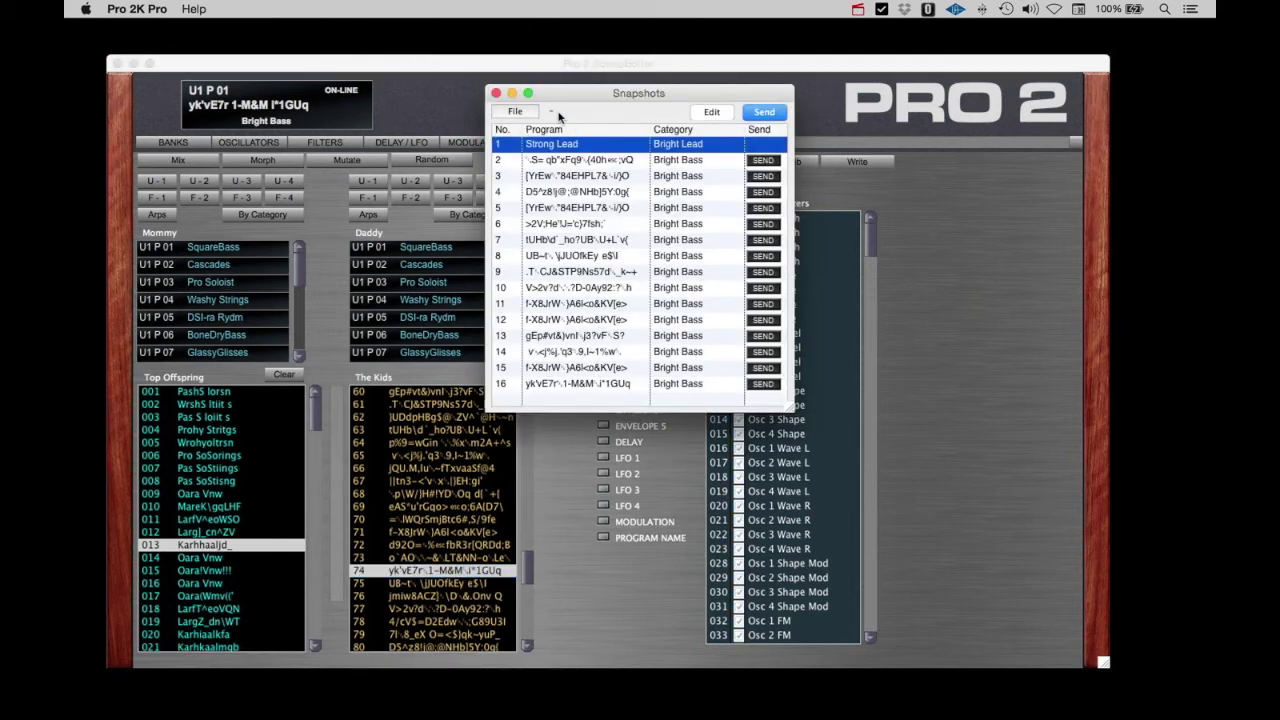
{"action": "left_click", "coordinate": [515, 111]}
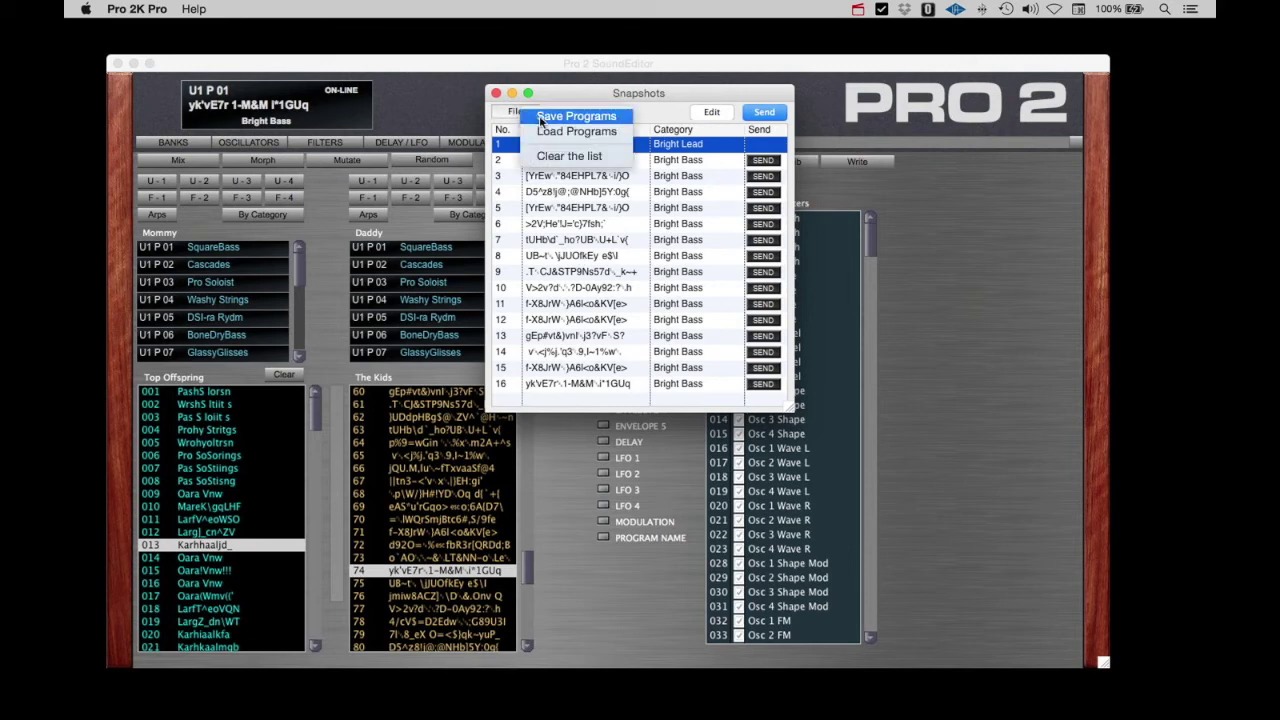
{"action": "left_click", "coordinate": [547, 118]}
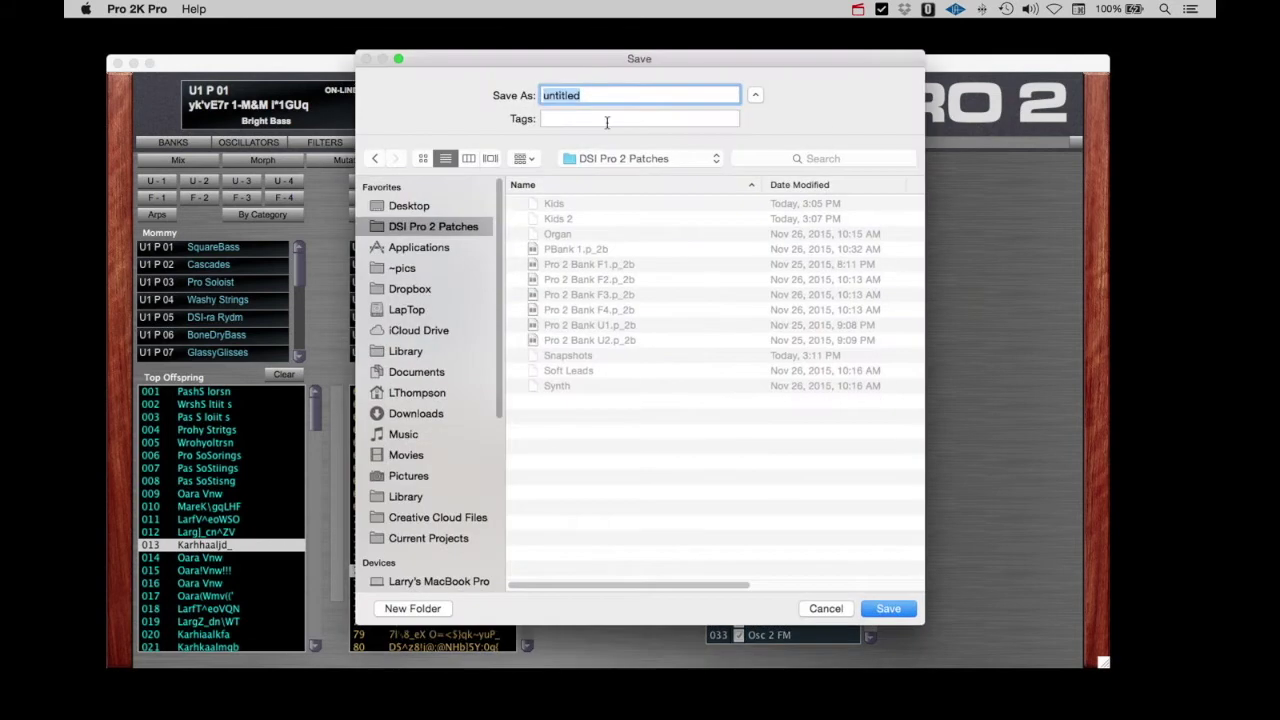
{"action": "type", "text": "Snapshot 2"}
{"action": "key", "text": "Return"}
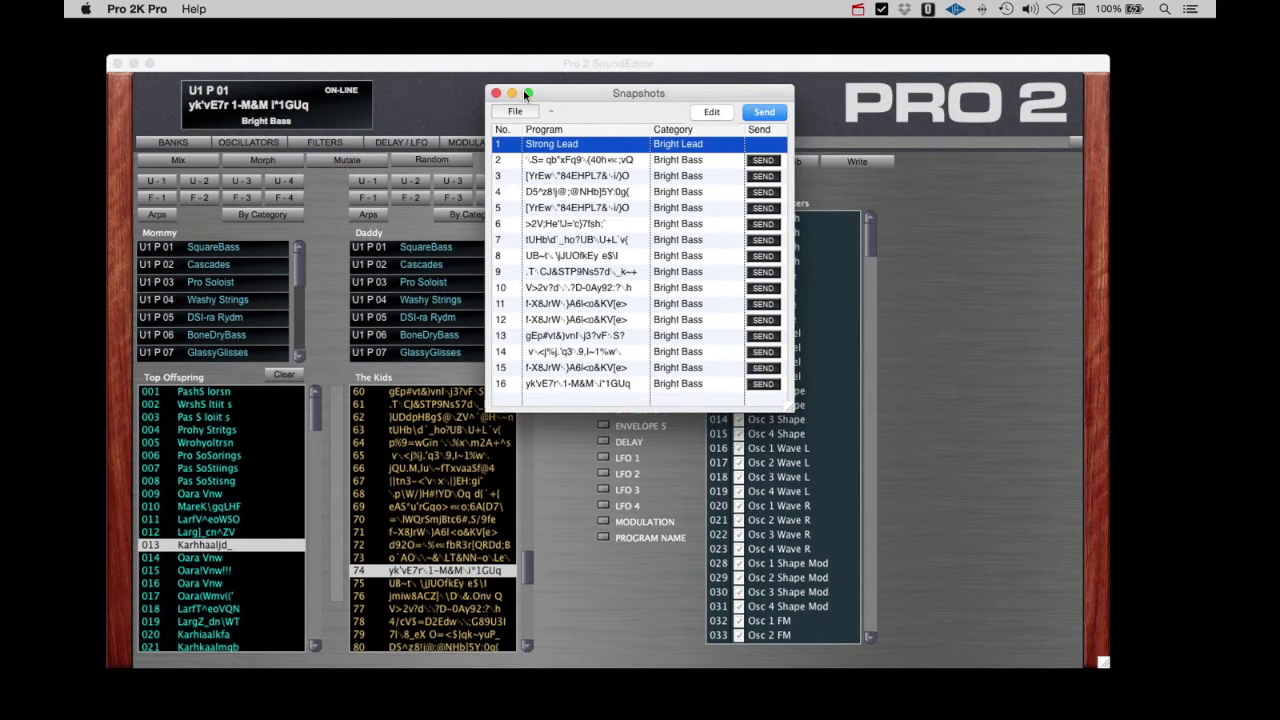
{"action": "left_click", "coordinate": [496, 93]}
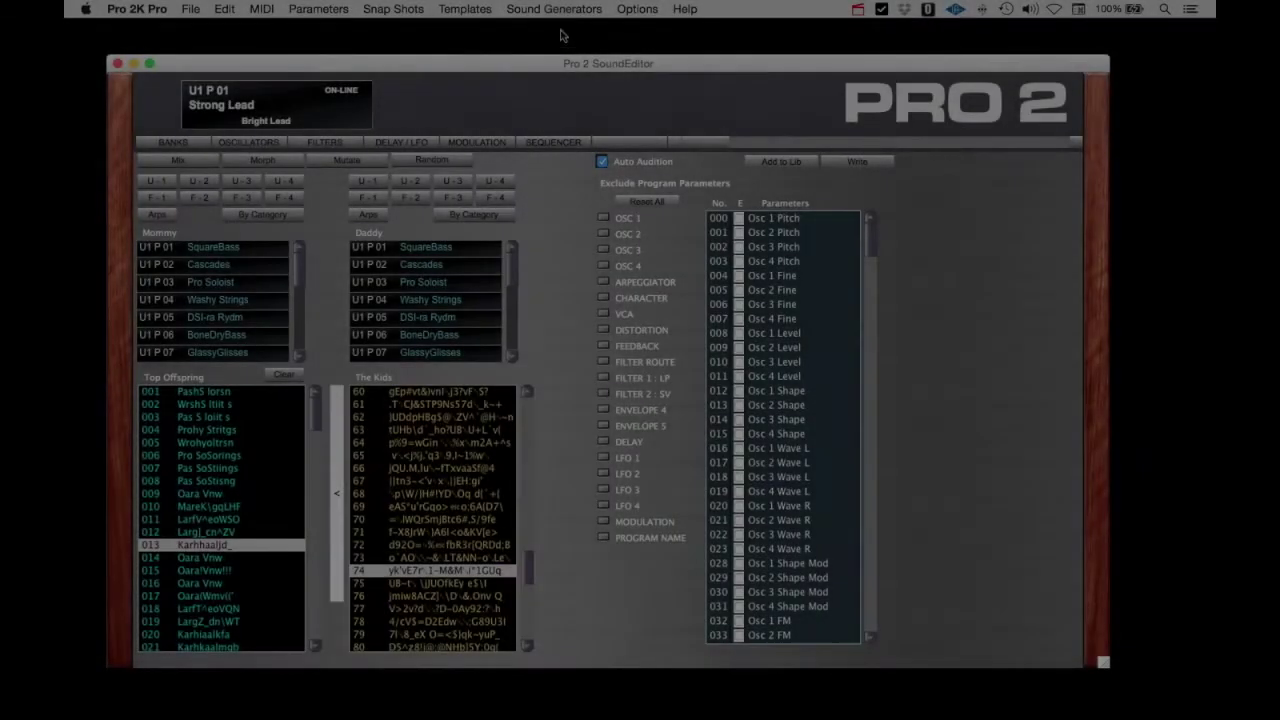
{"action": "left_click", "coordinate": [554, 10]}
In the Morpher, morph Strong Lead 1% toward Delay Bass, then cancel writing it.
{"action": "left_click", "coordinate": [556, 45]}
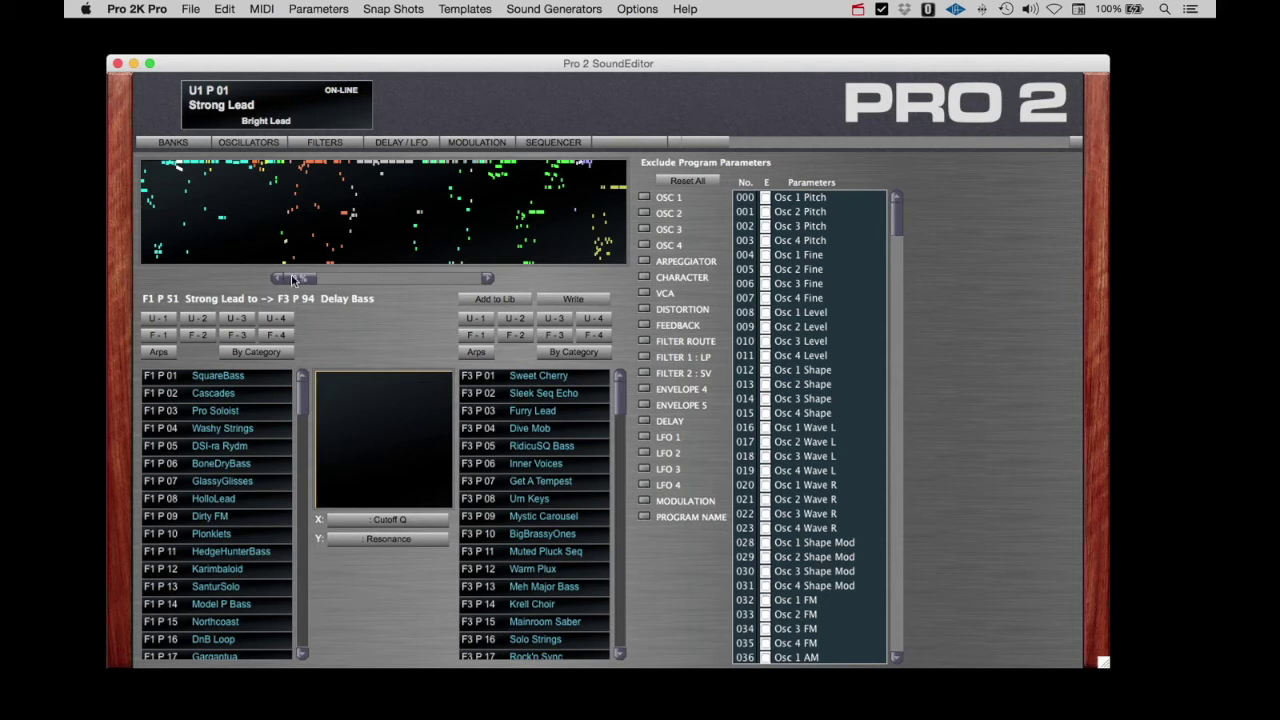
{"action": "mouse_move", "coordinate": [286, 276]}
{"action": "left_mouse_down"}
{"action": "mouse_move", "coordinate": [423, 280]}
{"action": "mouse_move", "coordinate": [301, 274]}
{"action": "left_mouse_up"}
{"action": "left_click", "coordinate": [489, 278]}
{"action": "left_click", "coordinate": [573, 300]}
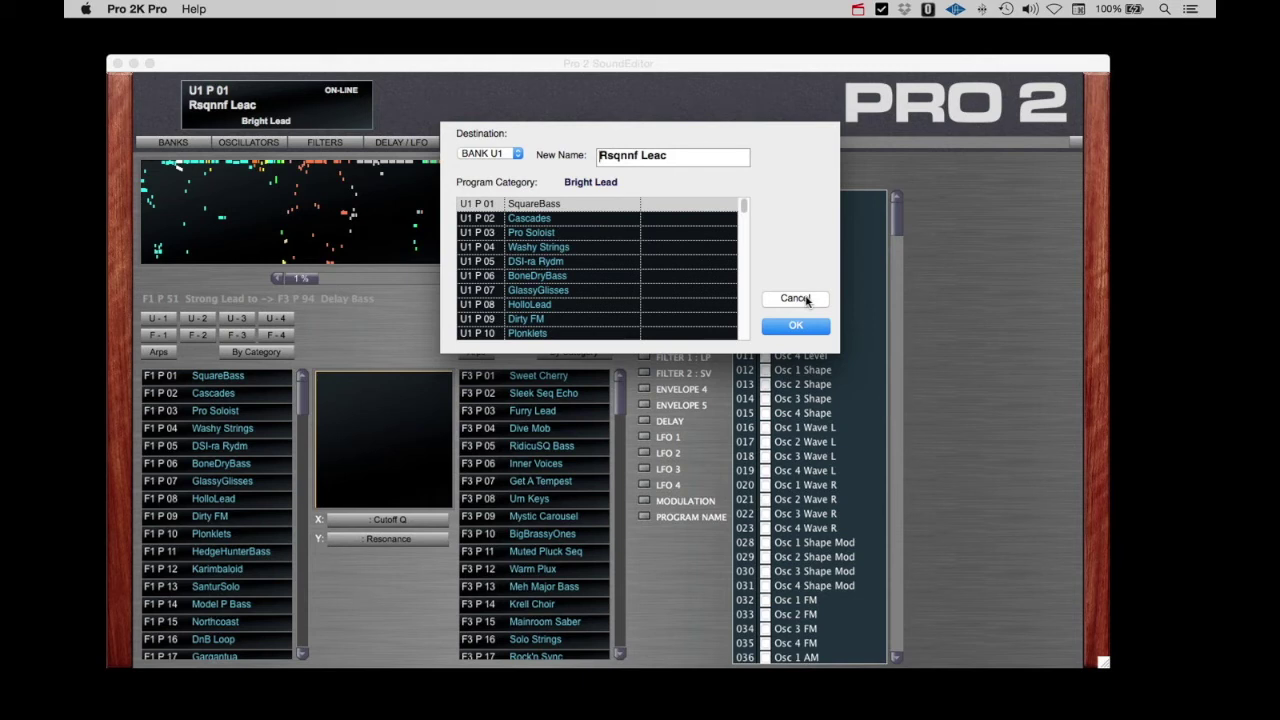
{"action": "left_click", "coordinate": [795, 298]}
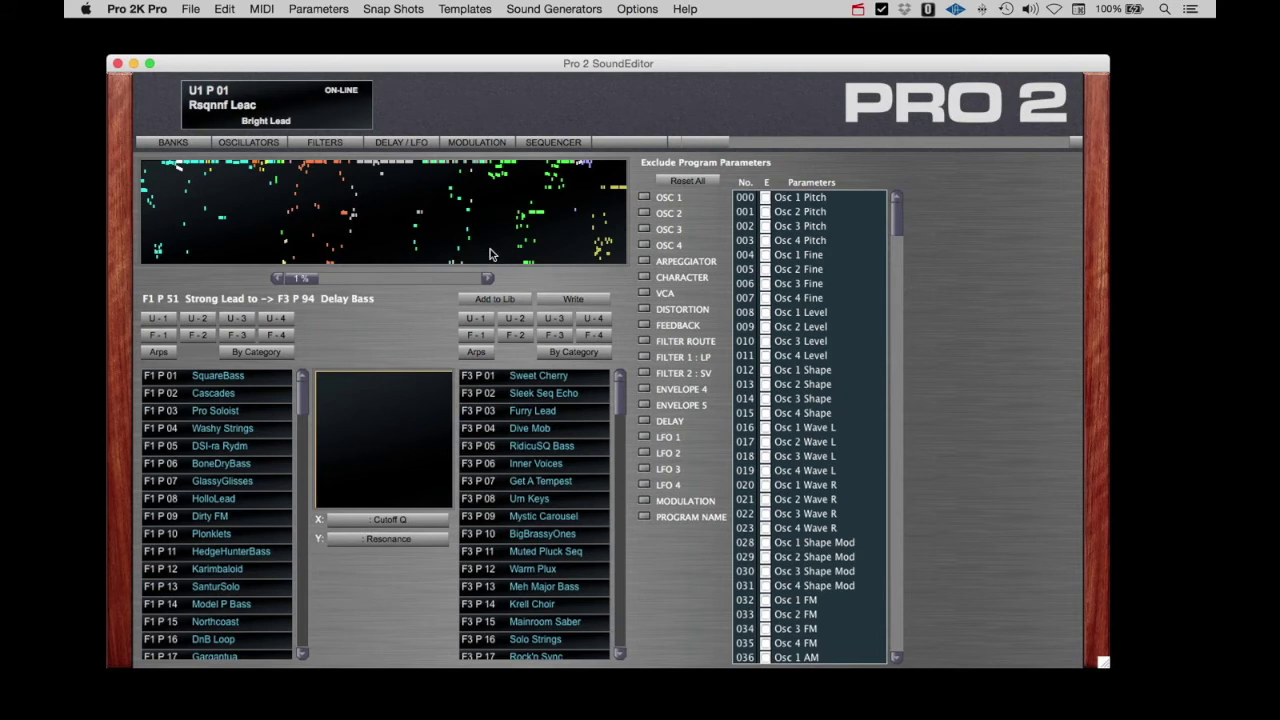
Place a point on the cutoff/resonance pad, leaving the X-axis parameter unchanged.
{"action": "left_click", "coordinate": [375, 425]}
{"action": "left_click", "coordinate": [378, 522]}
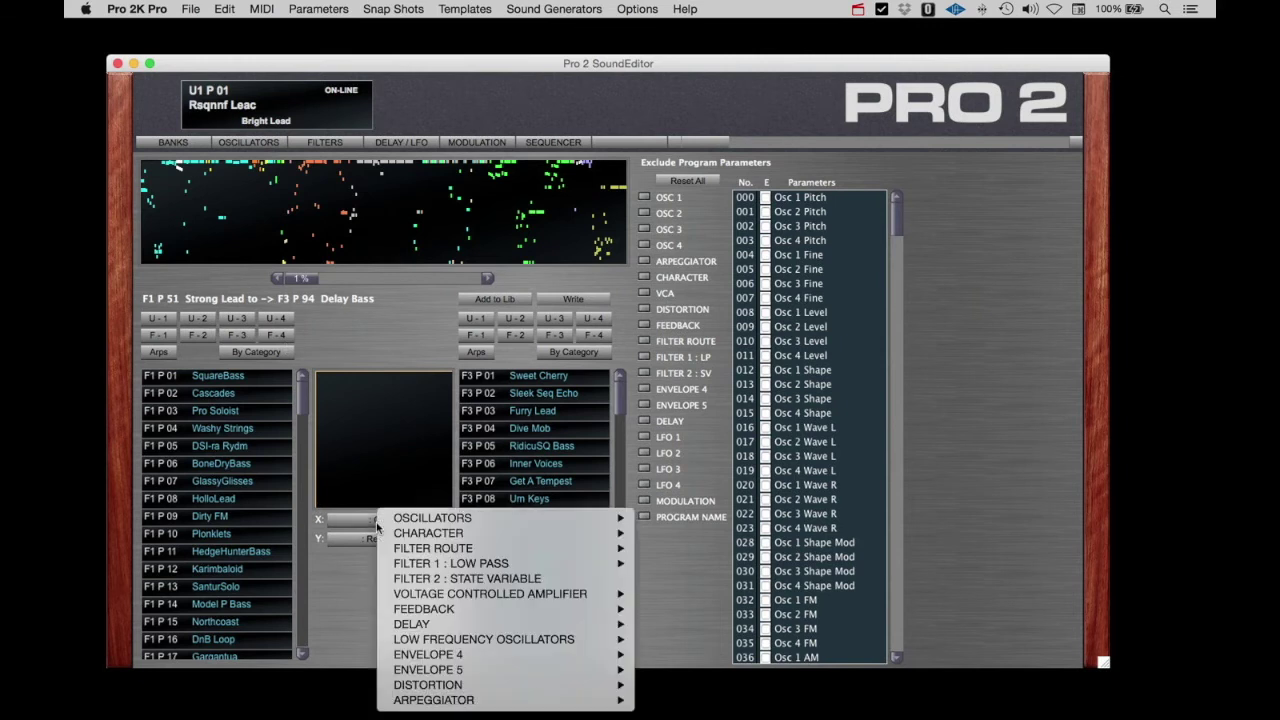
{"action": "left_click", "coordinate": [344, 594]}
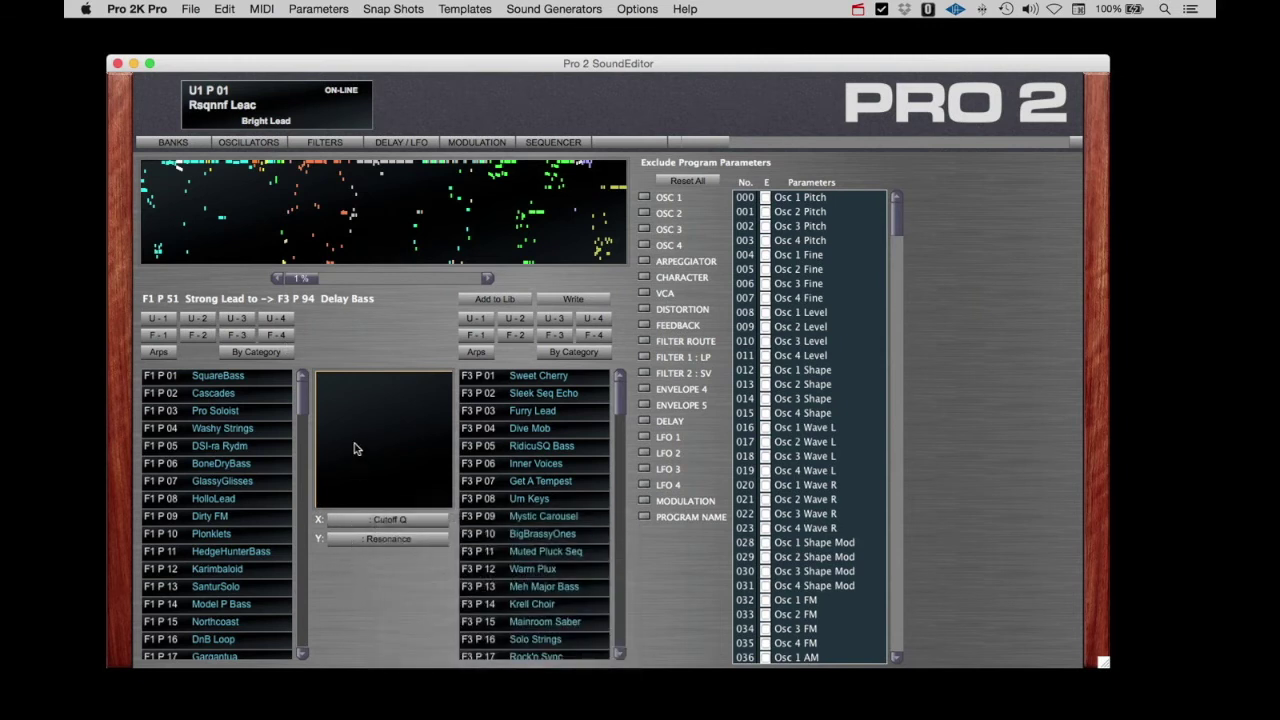
Morph SquareBass toward Get A Tempest, stepping the amount through 9%, 17% and 18%.
{"action": "left_click", "coordinate": [219, 378]}
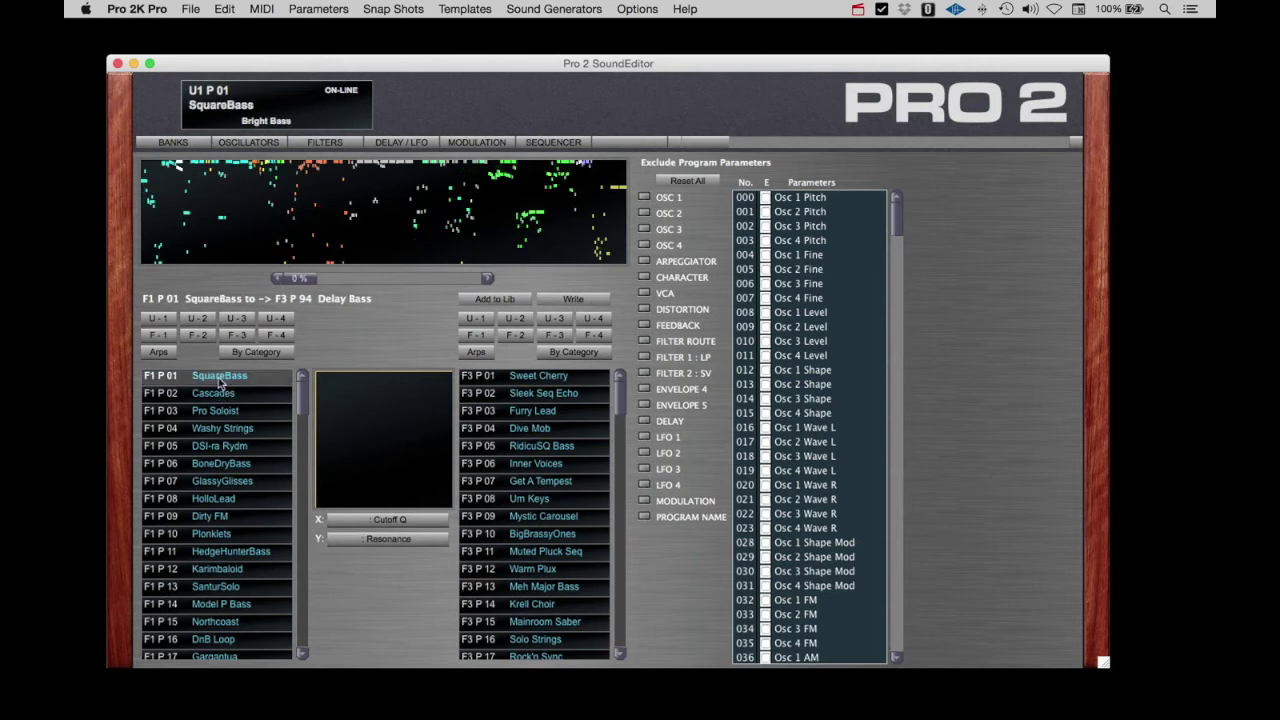
{"action": "left_click", "coordinate": [548, 484]}
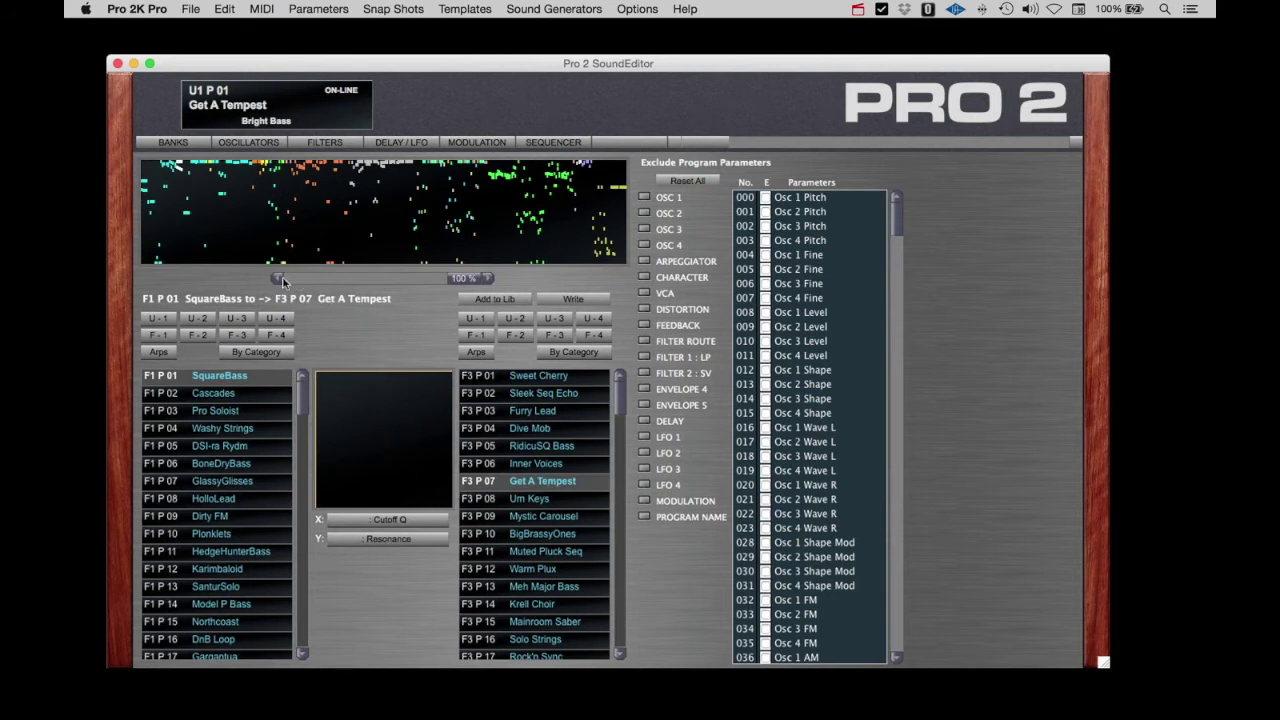
{"action": "left_click_drag", "start_coordinate": [462, 278], "coordinate": [273, 279]}
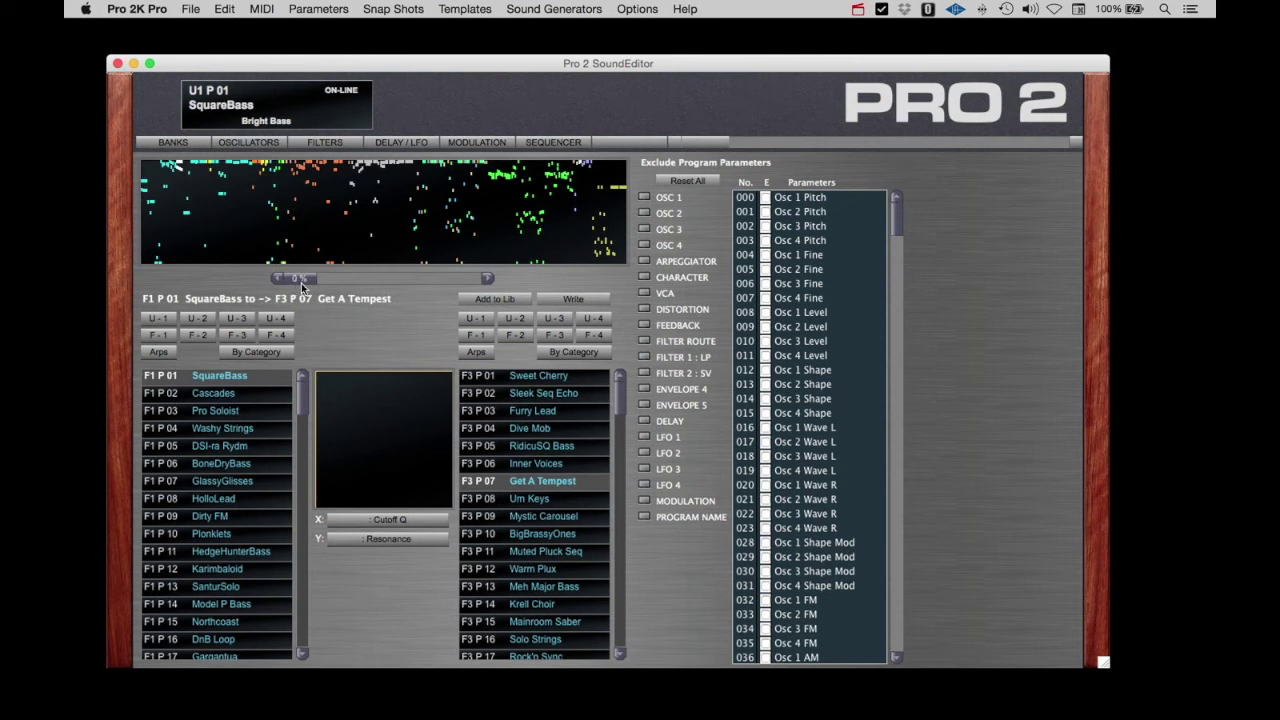
{"action": "left_click_drag", "start_coordinate": [301, 283], "coordinate": [307, 280]}
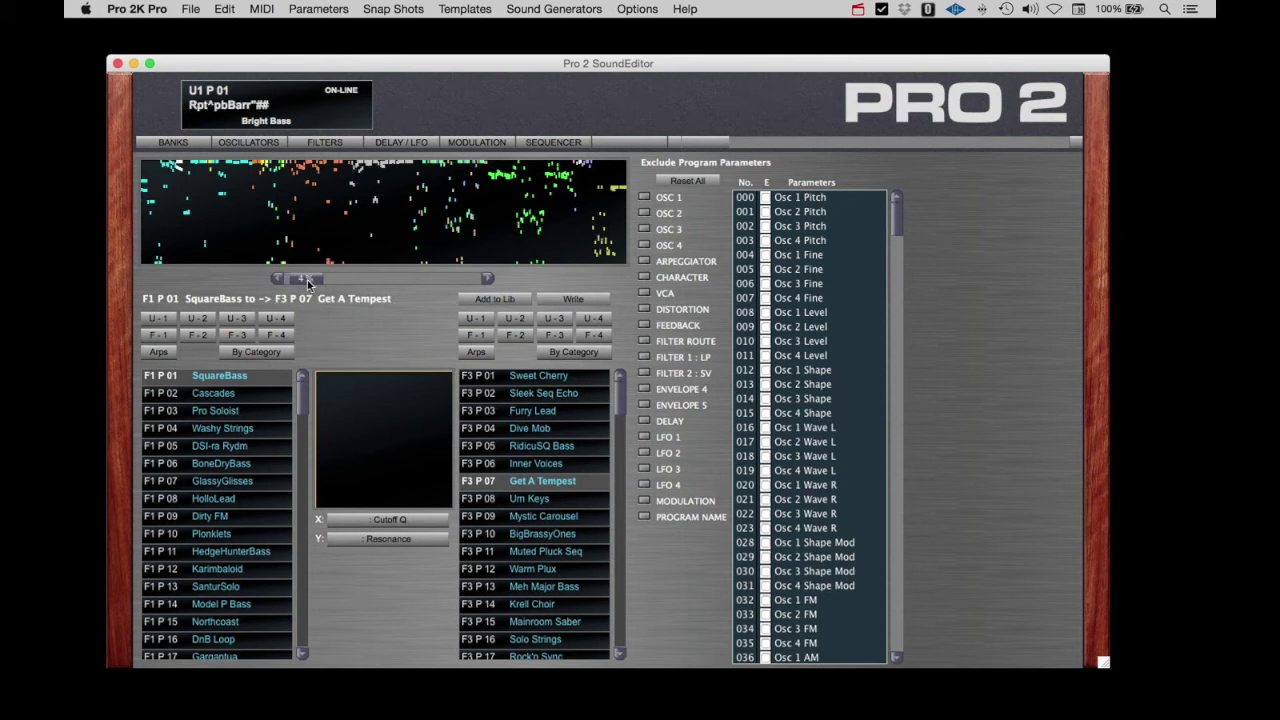
{"action": "left_click", "coordinate": [488, 279]}
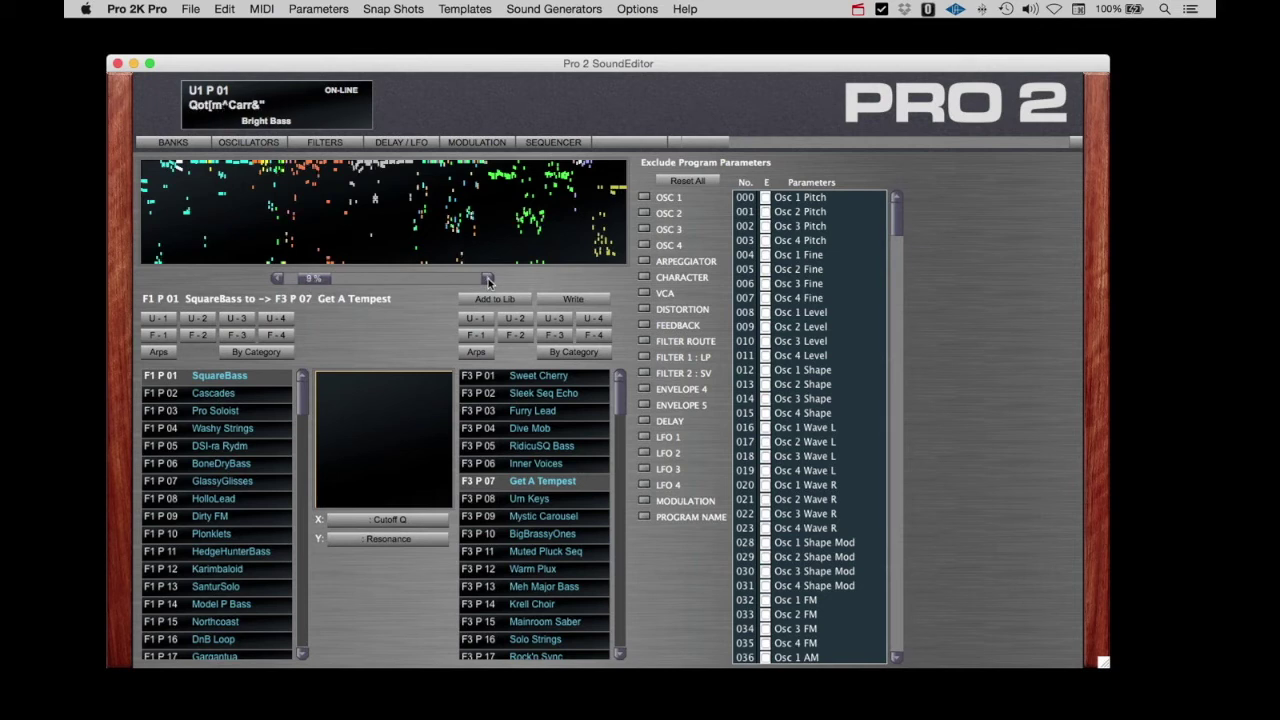
{"action": "left_click", "coordinate": [329, 278]}
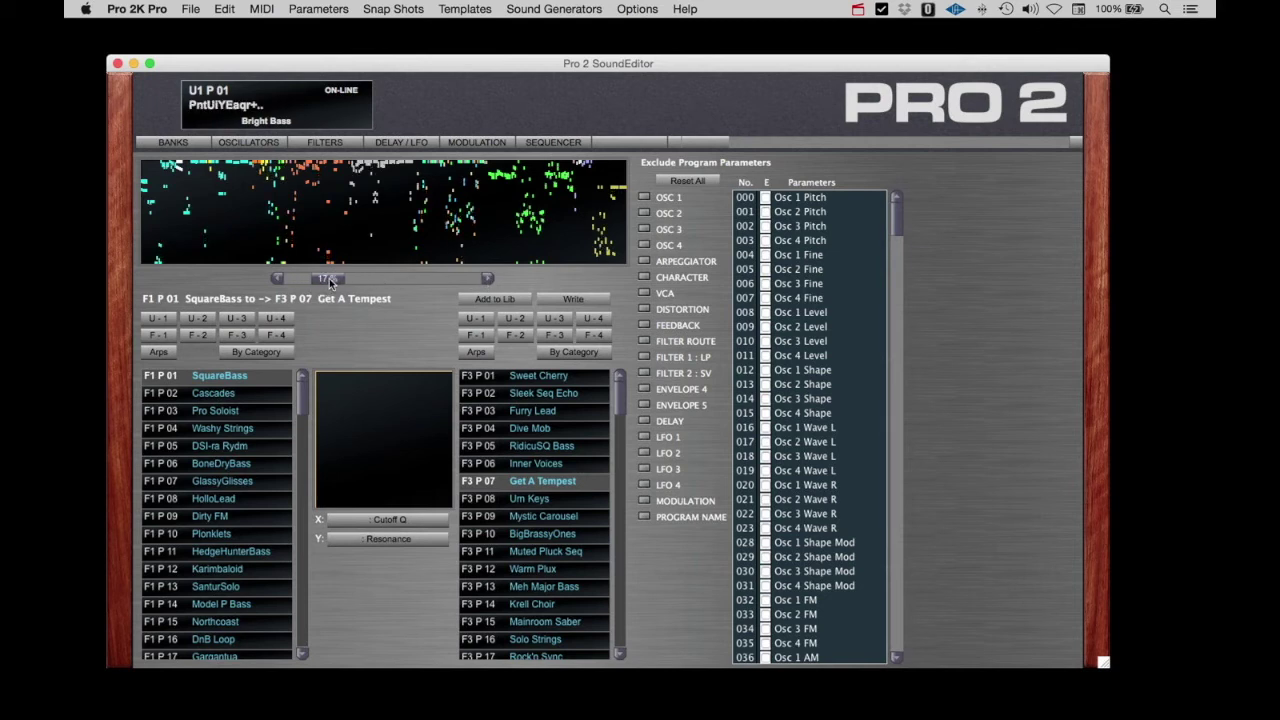
{"action": "left_click_drag", "start_coordinate": [329, 278], "coordinate": [385, 282]}
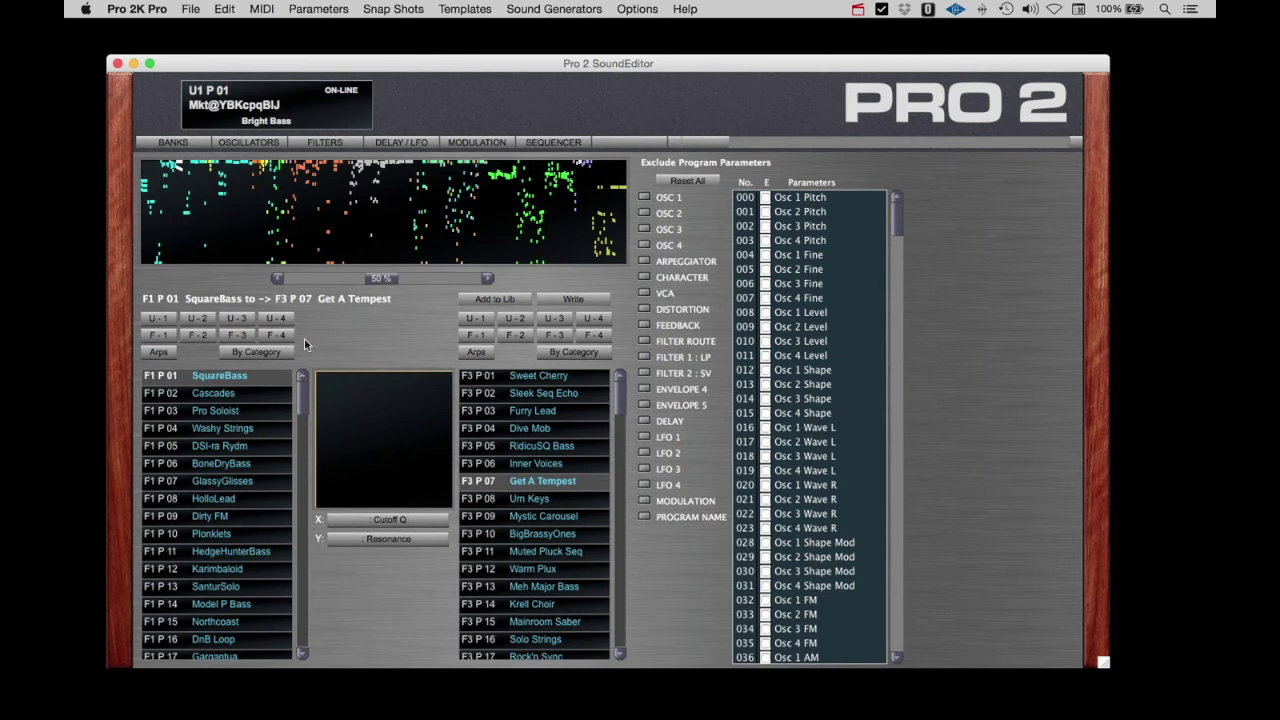
{"action": "left_click", "coordinate": [216, 411]}
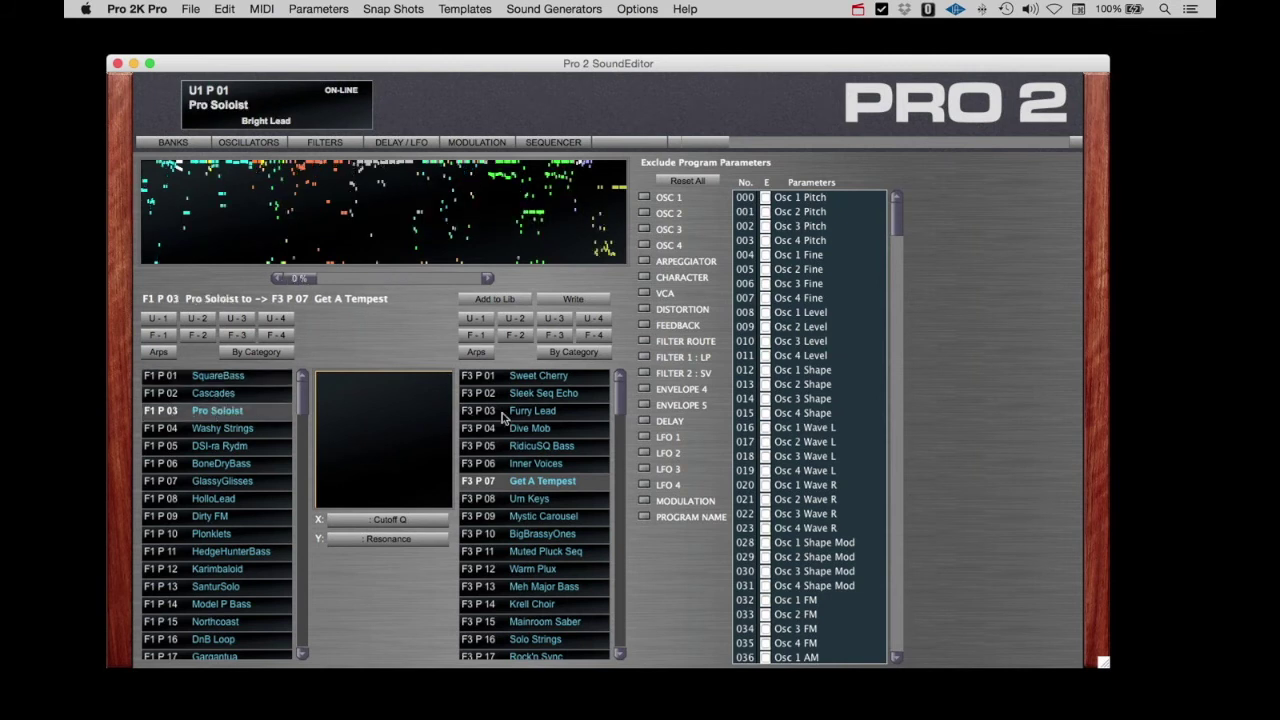
Set Sleek Seq Echo as the morph target for Pro Soloist and adjust the slider.
{"action": "left_click", "coordinate": [536, 394]}
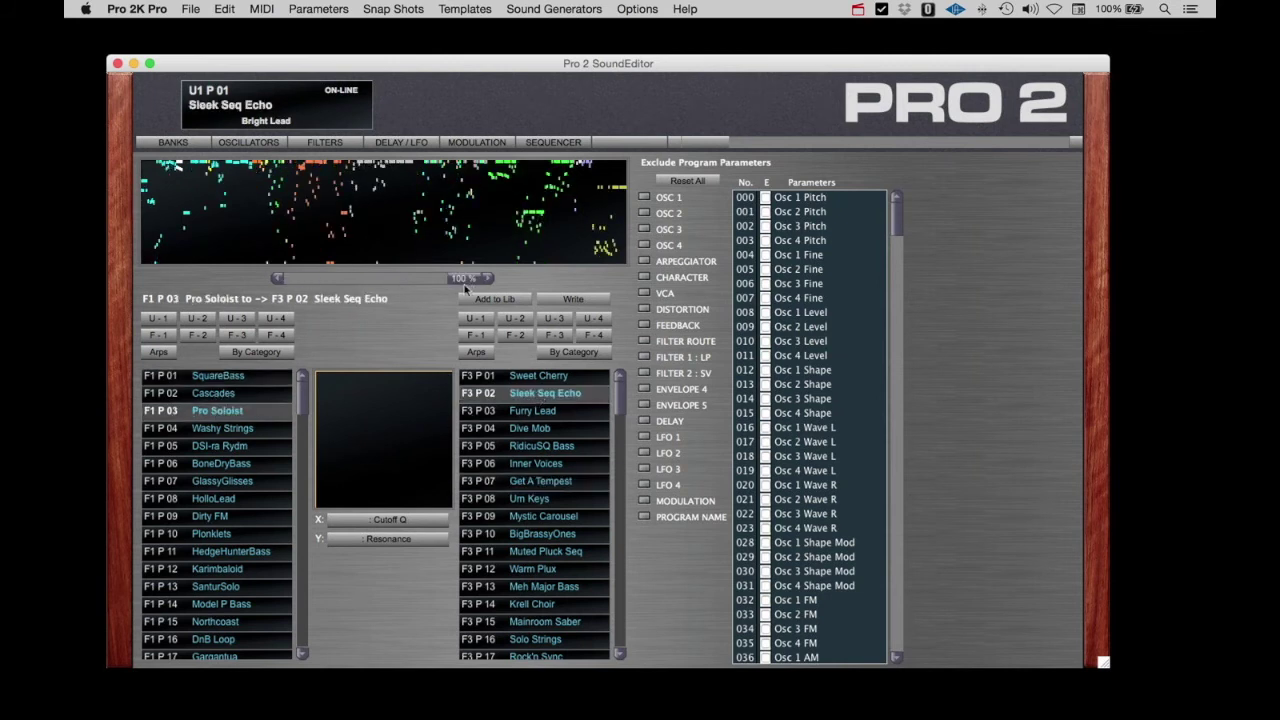
{"action": "left_click_drag", "start_coordinate": [470, 278], "coordinate": [416, 283]}
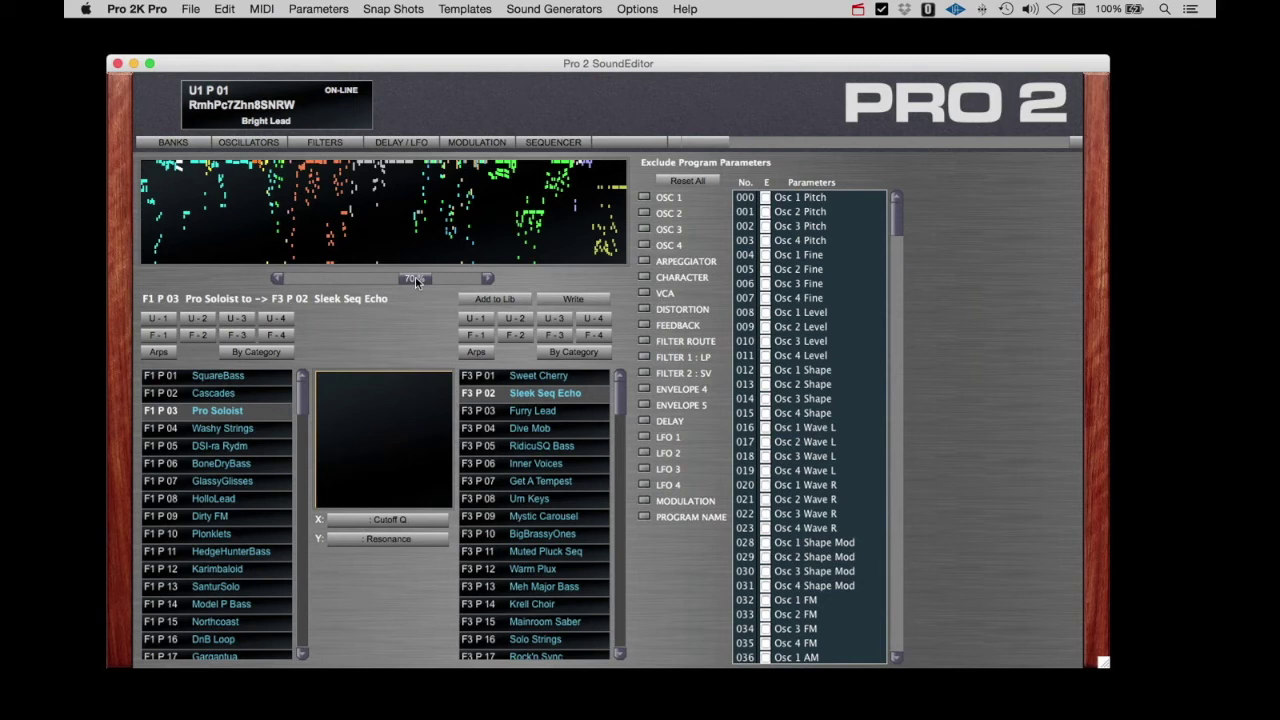
{"action": "left_click", "coordinate": [368, 403]}
Morph GlassyGlisses about halfway toward Inner Voices.
{"action": "left_click", "coordinate": [240, 484]}
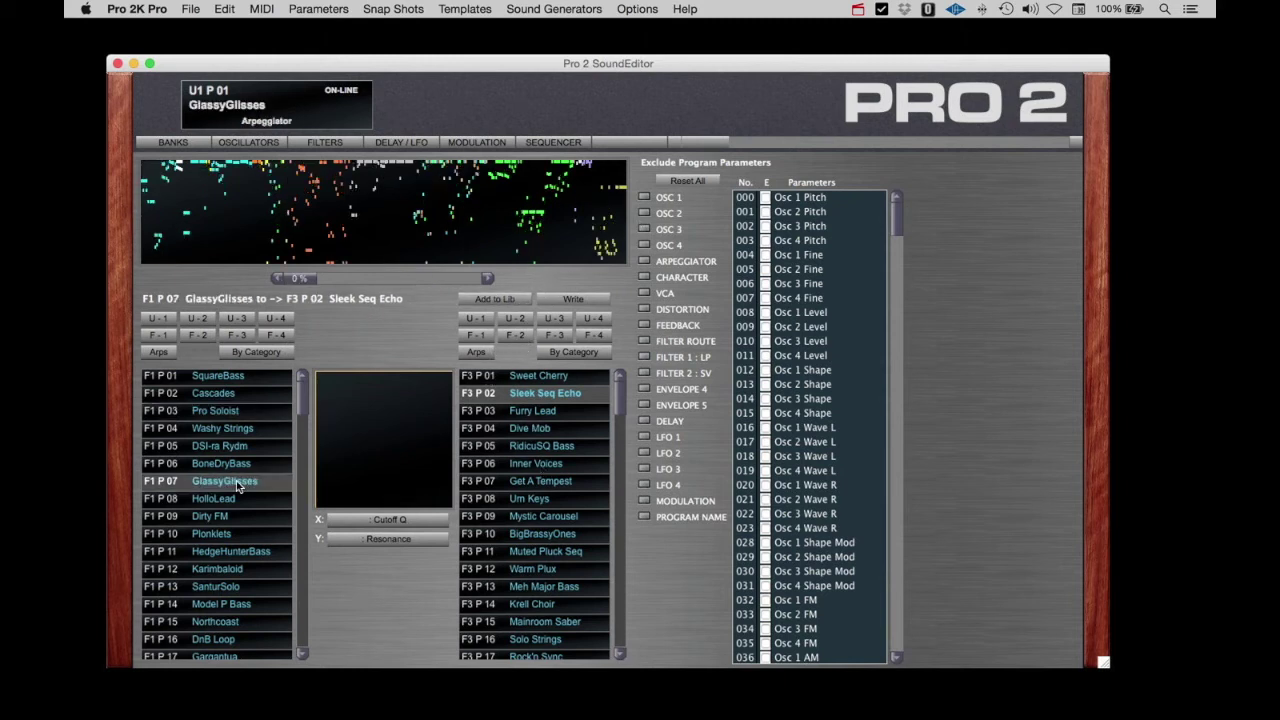
{"action": "left_click", "coordinate": [533, 466]}
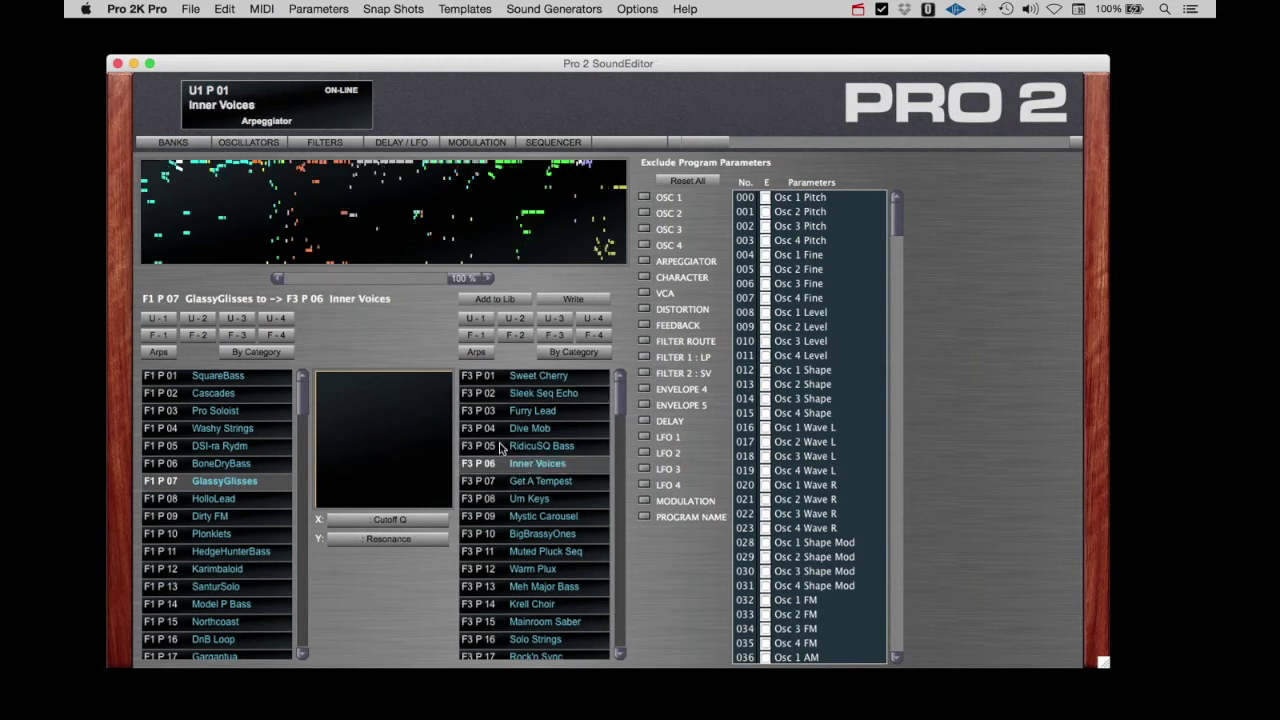
{"action": "left_click_drag", "start_coordinate": [472, 278], "coordinate": [316, 281]}
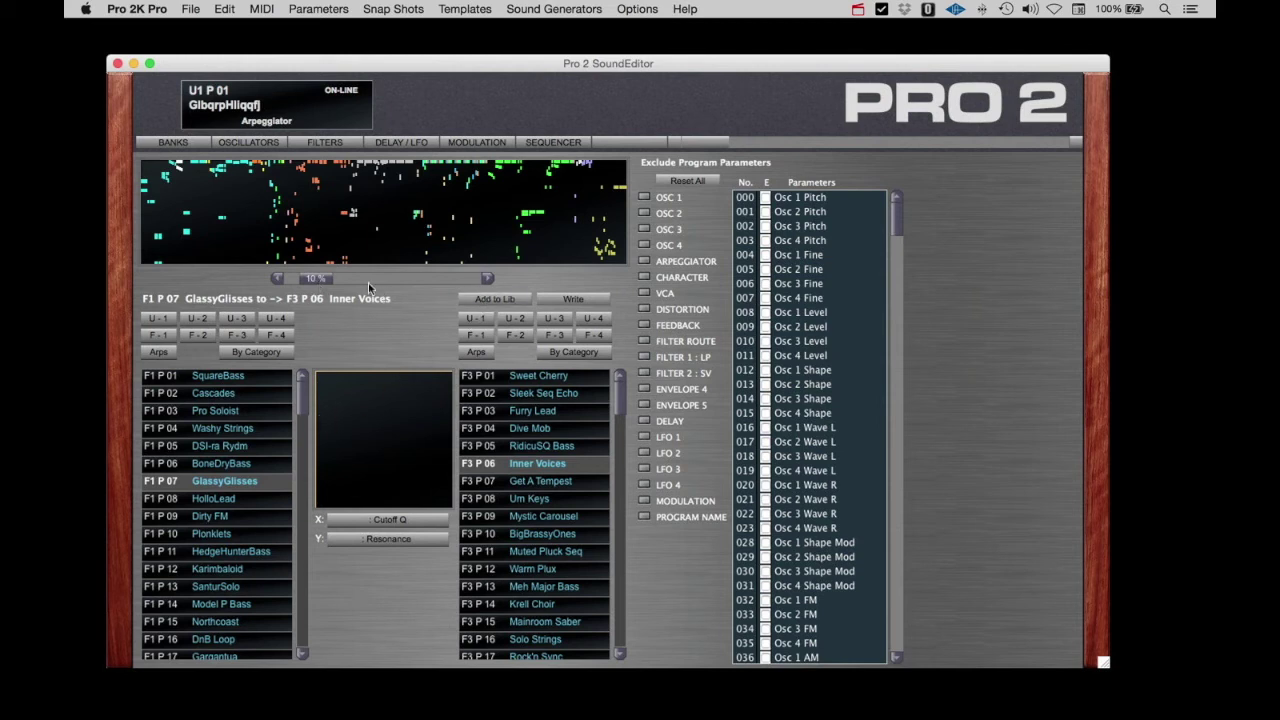
Adjust the blend, add the morphed patch to the library, then push the morph to nearly full Inner Voices.
{"action": "left_click_drag", "start_coordinate": [319, 279], "coordinate": [355, 288]}
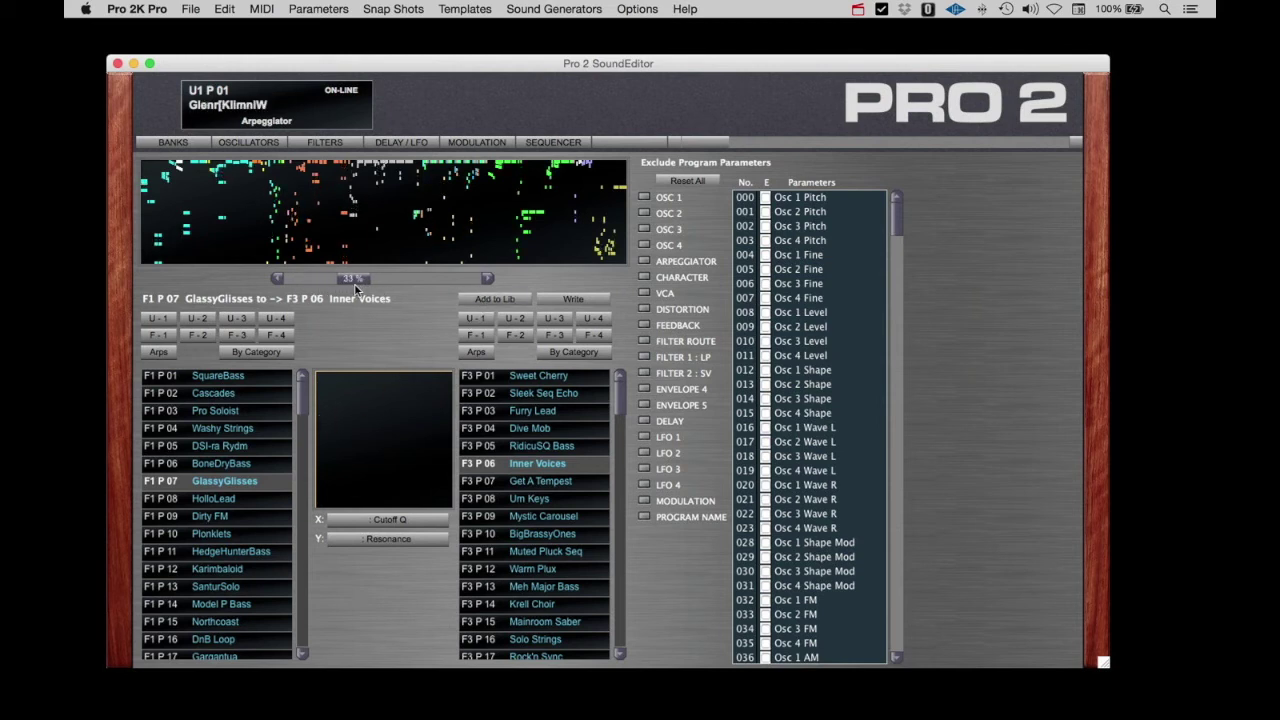
{"action": "left_click_drag", "start_coordinate": [355, 288], "coordinate": [445, 283]}
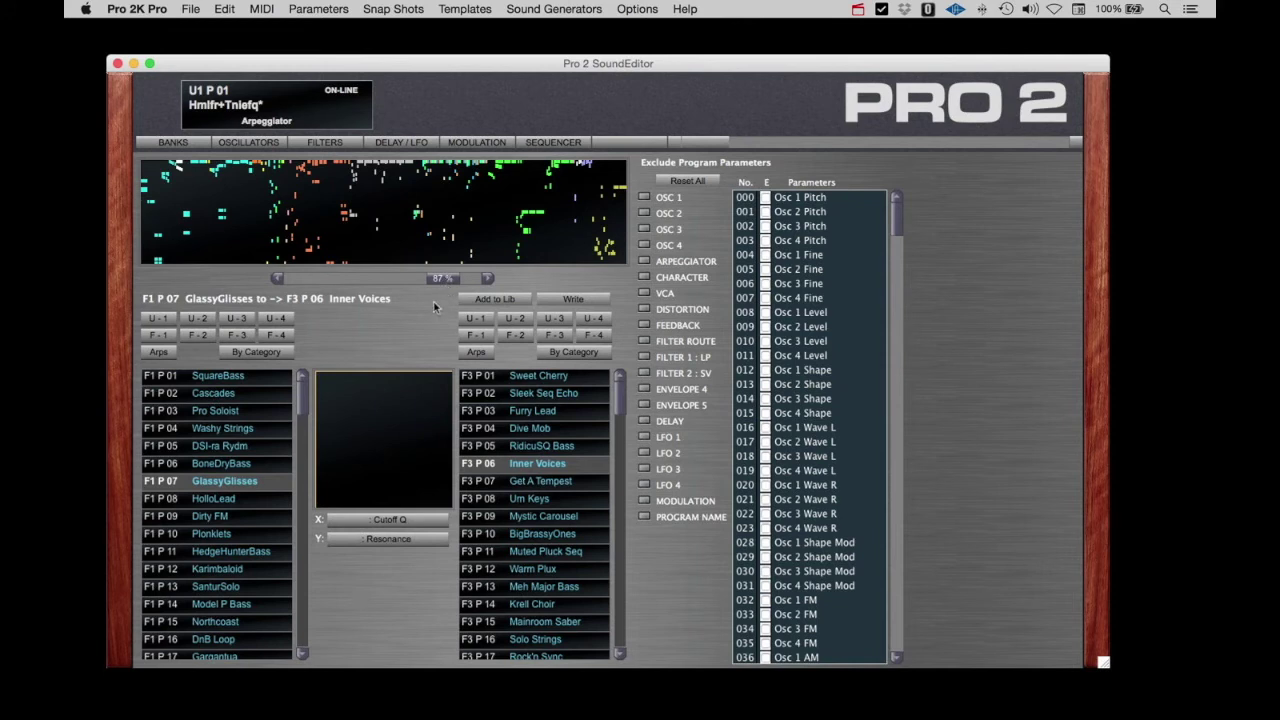
{"action": "left_click", "coordinate": [484, 301]}
{"action": "left_click_drag", "start_coordinate": [450, 279], "coordinate": [462, 280]}
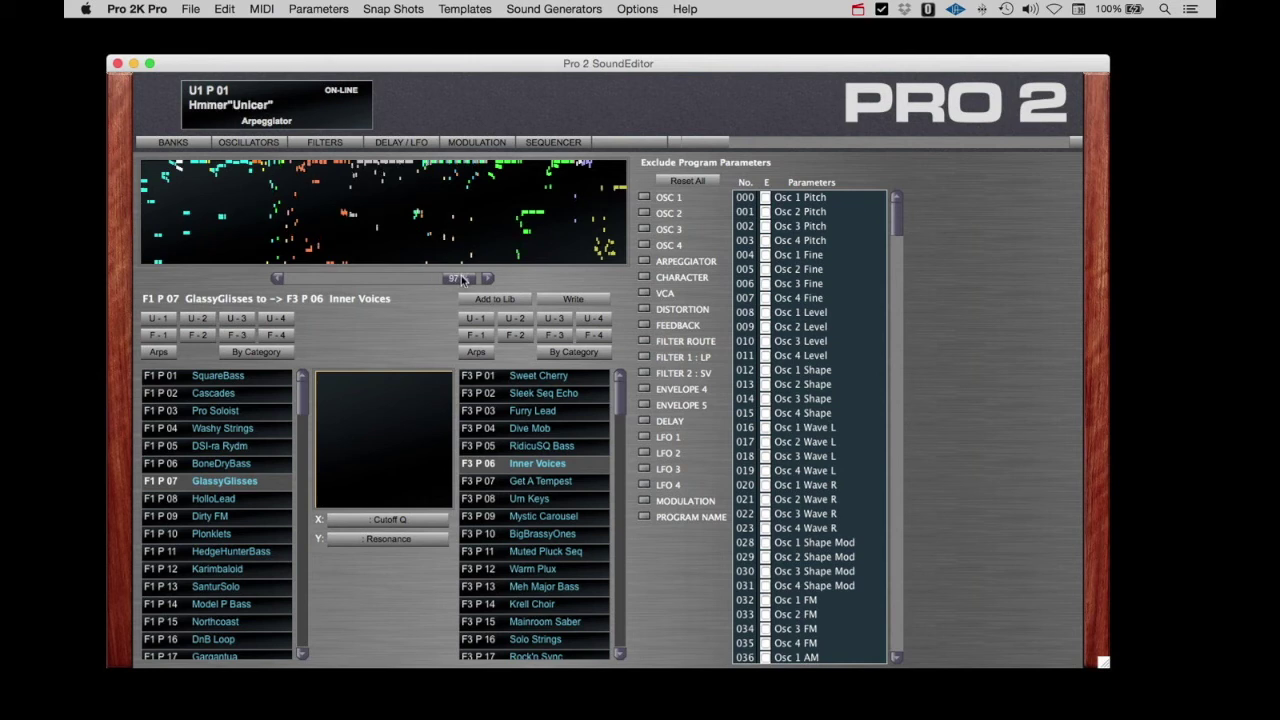
{"action": "left_click_drag", "start_coordinate": [462, 280], "coordinate": [466, 280]}
Morph F1 P 10 Plonklets toward F3 P 04 Dive Mob, starting at about a quarter blend.
{"action": "left_click", "coordinate": [220, 535]}
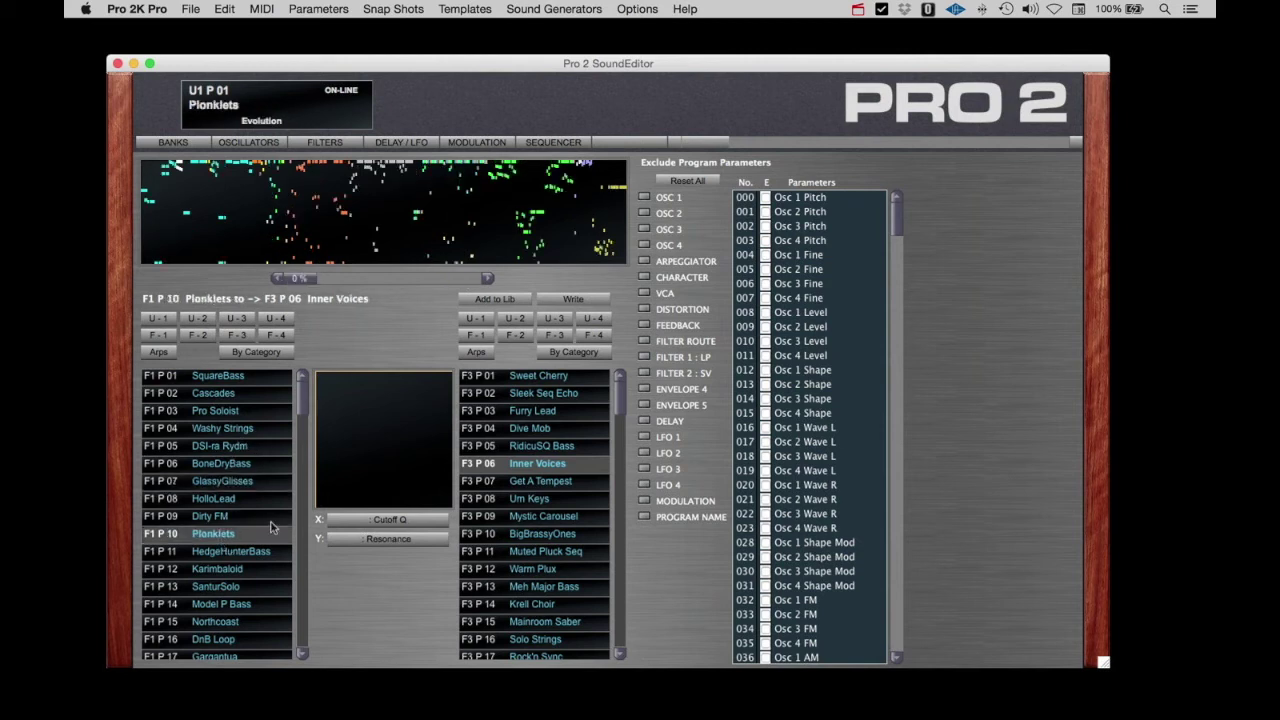
{"action": "left_click", "coordinate": [519, 430]}
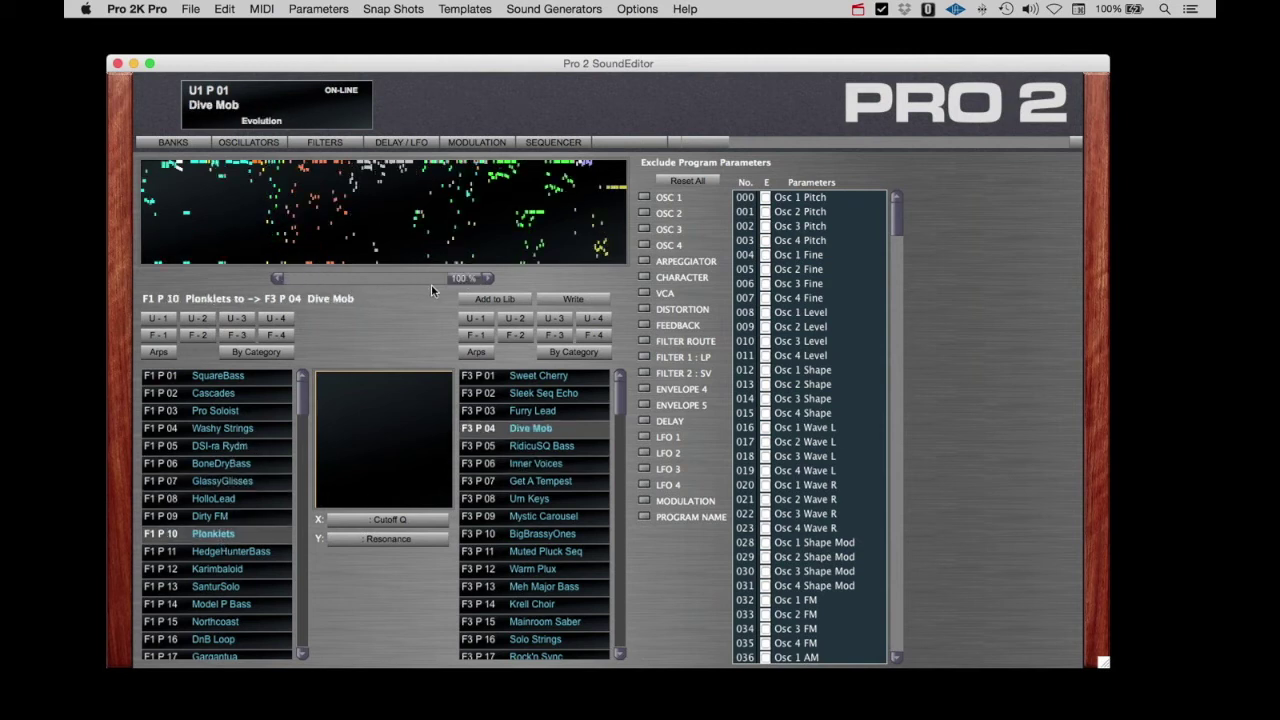
{"action": "left_click_drag", "start_coordinate": [459, 284], "coordinate": [309, 281]}
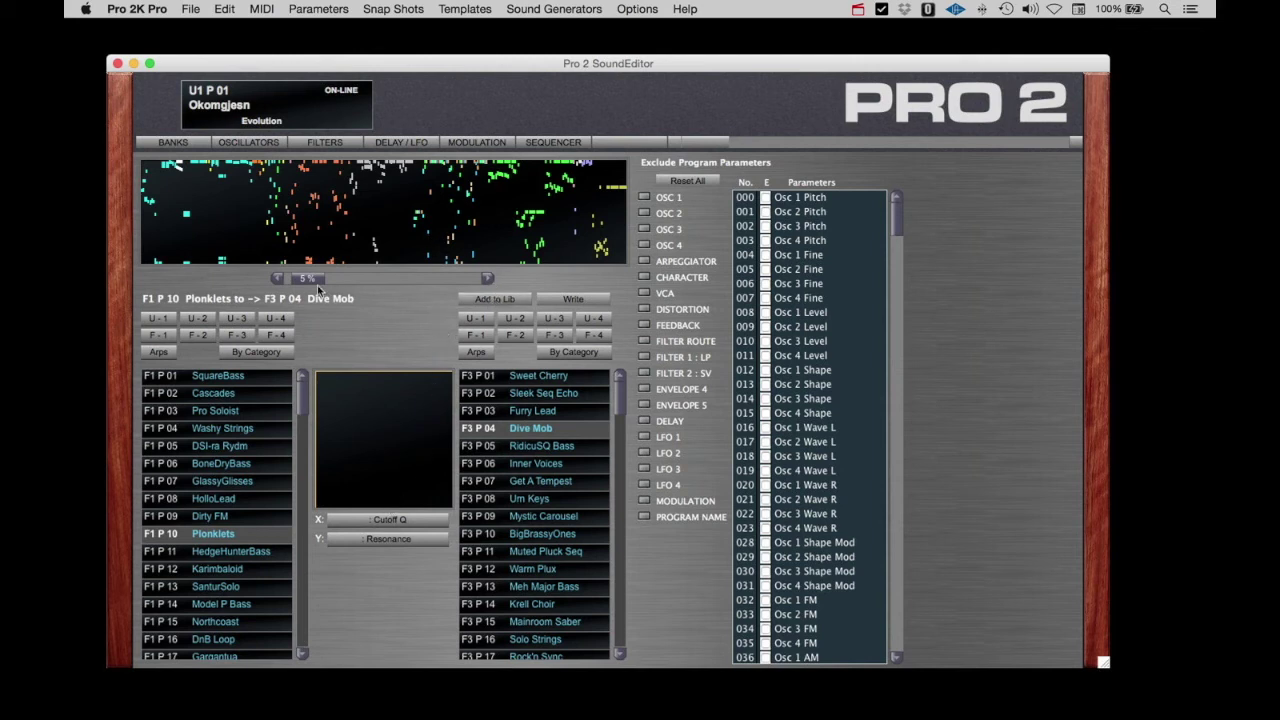
{"action": "left_click_drag", "start_coordinate": [317, 283], "coordinate": [343, 281]}
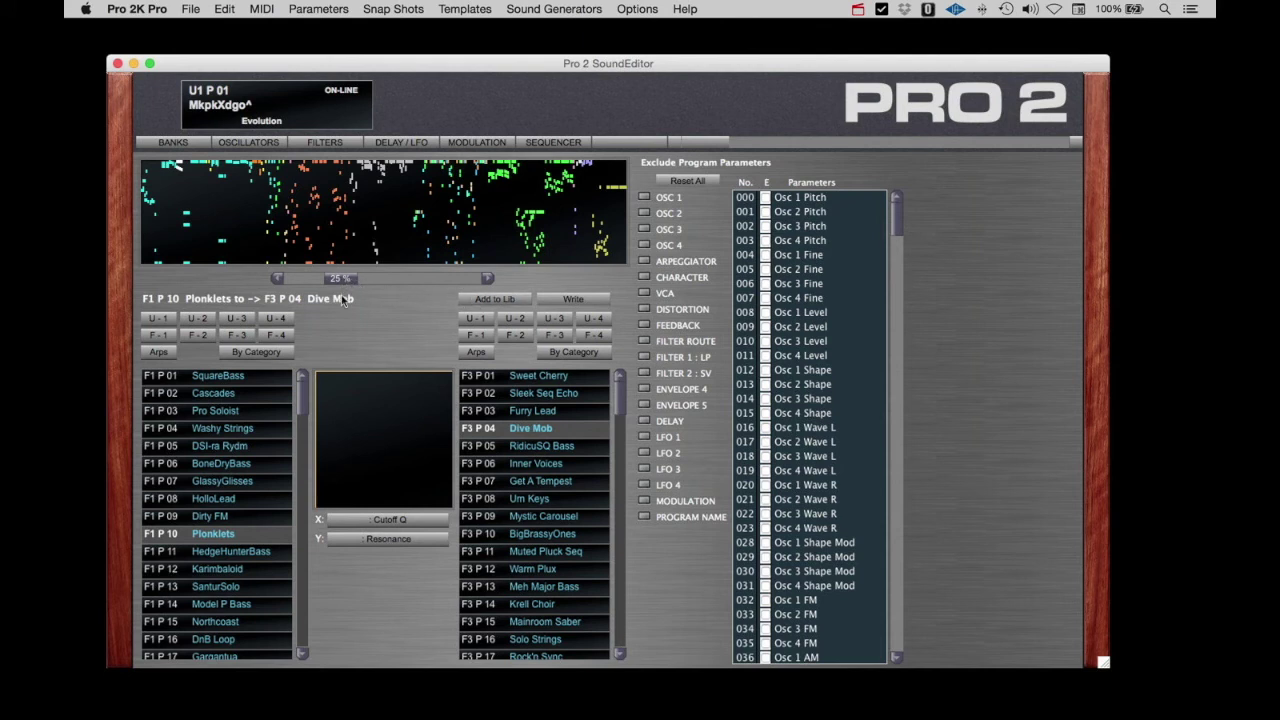
Raise the blend to about 85% Dive Mob and show the User 1–4 and Factory 1 banks.
{"action": "left_click_drag", "start_coordinate": [344, 281], "coordinate": [388, 285]}
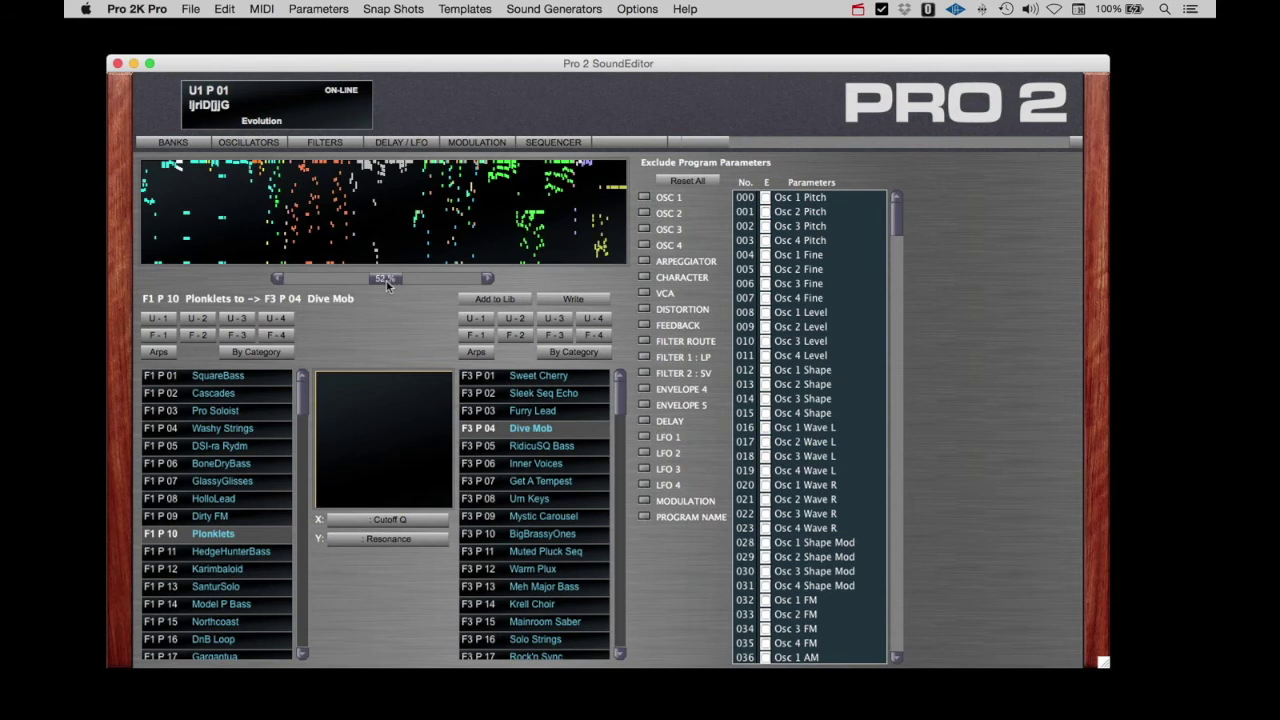
{"action": "left_click_drag", "start_coordinate": [388, 285], "coordinate": [442, 278]}
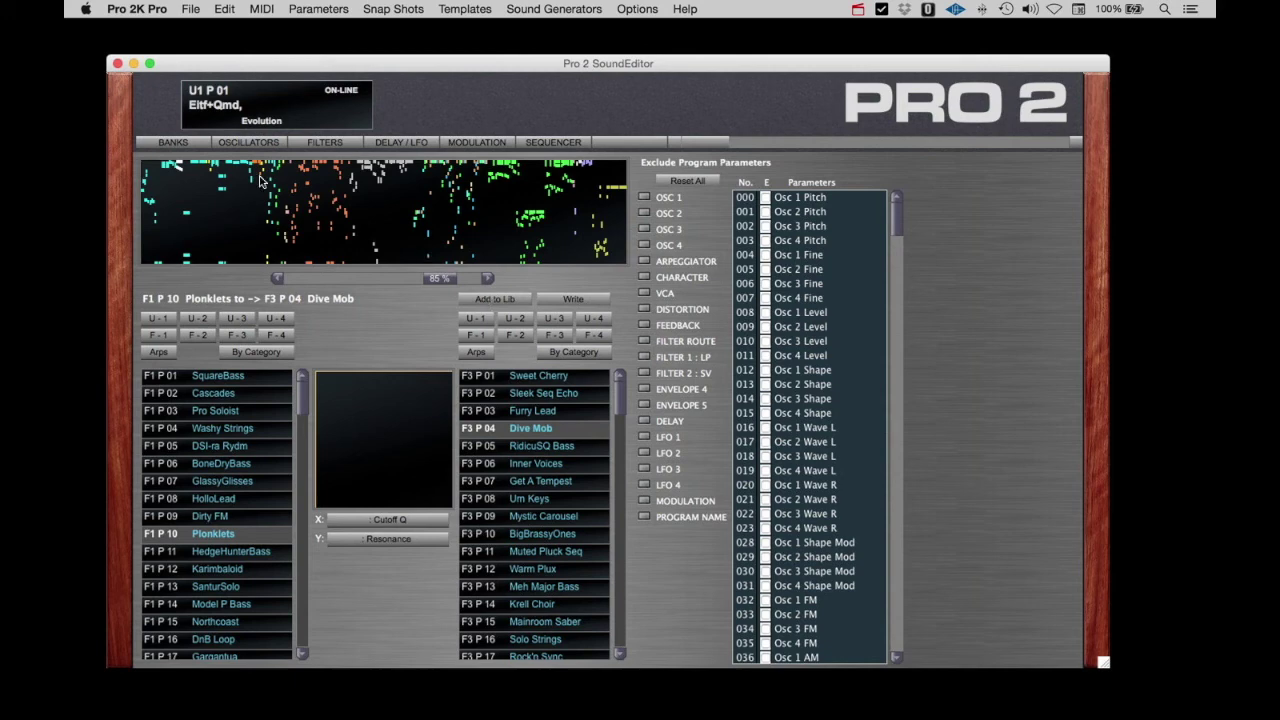
{"action": "left_click", "coordinate": [188, 147]}
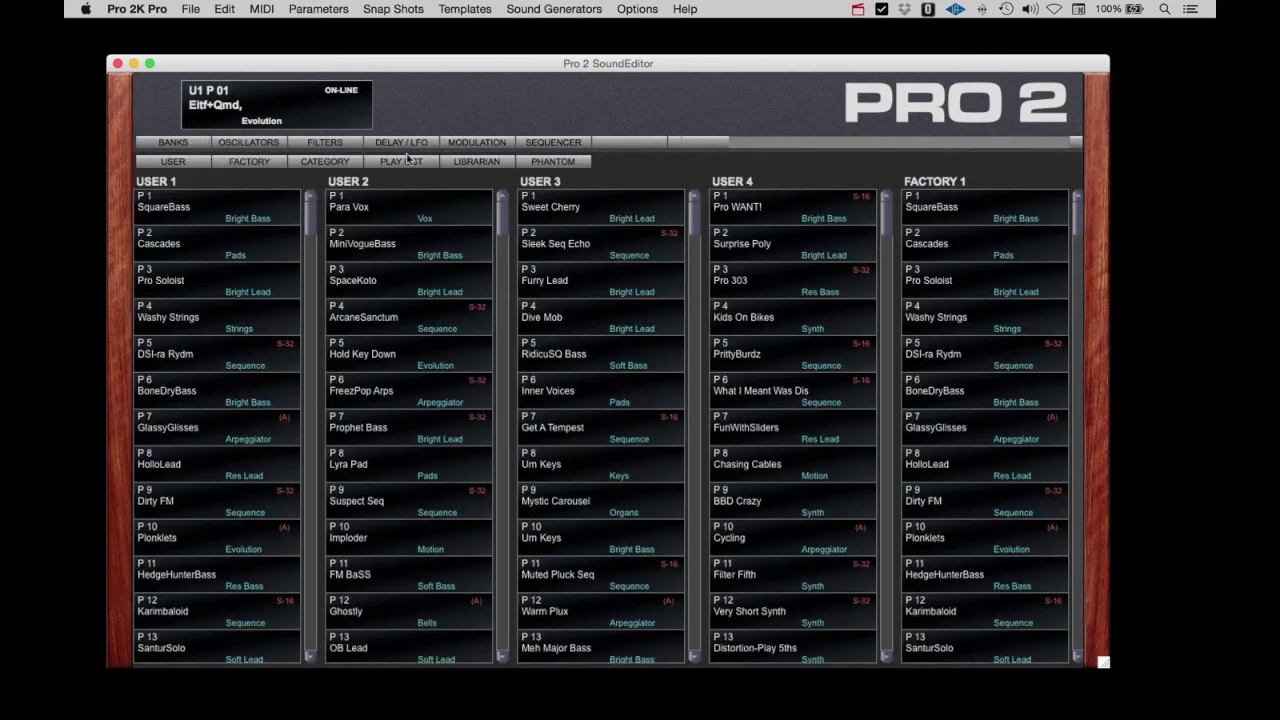
{"action": "left_click", "coordinate": [468, 163]}
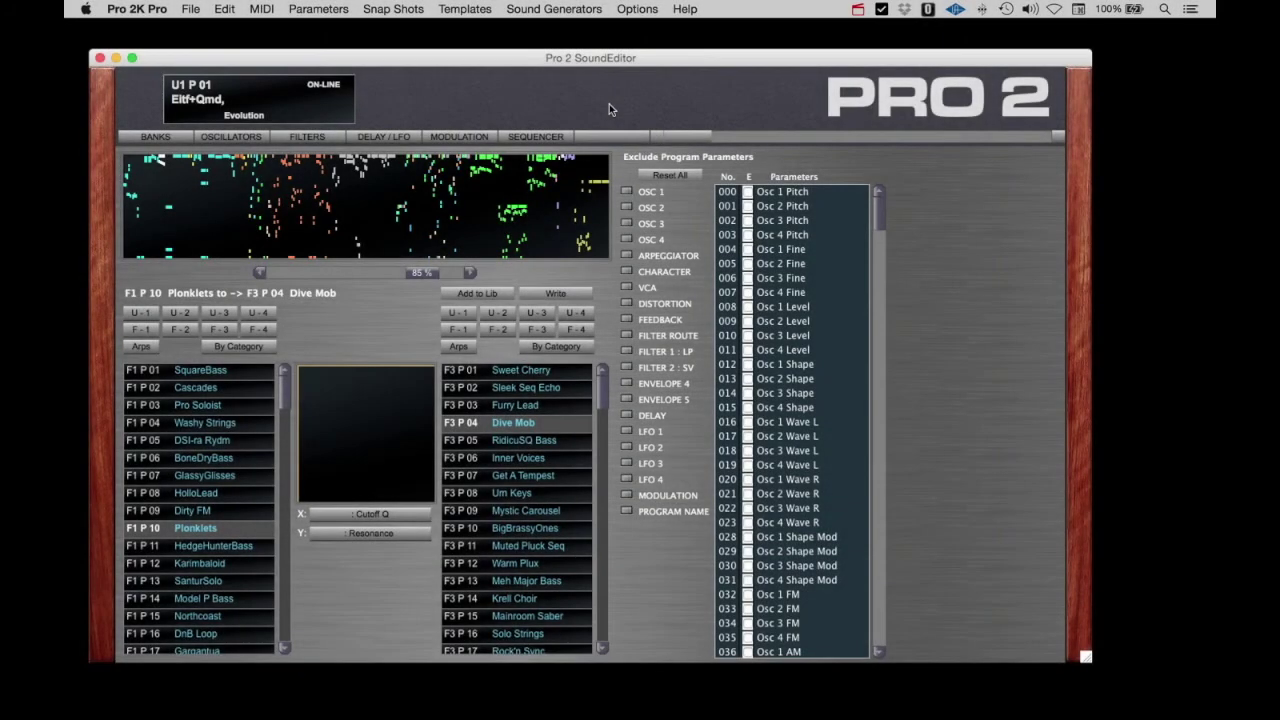
{"action": "left_click", "coordinate": [560, 9]}
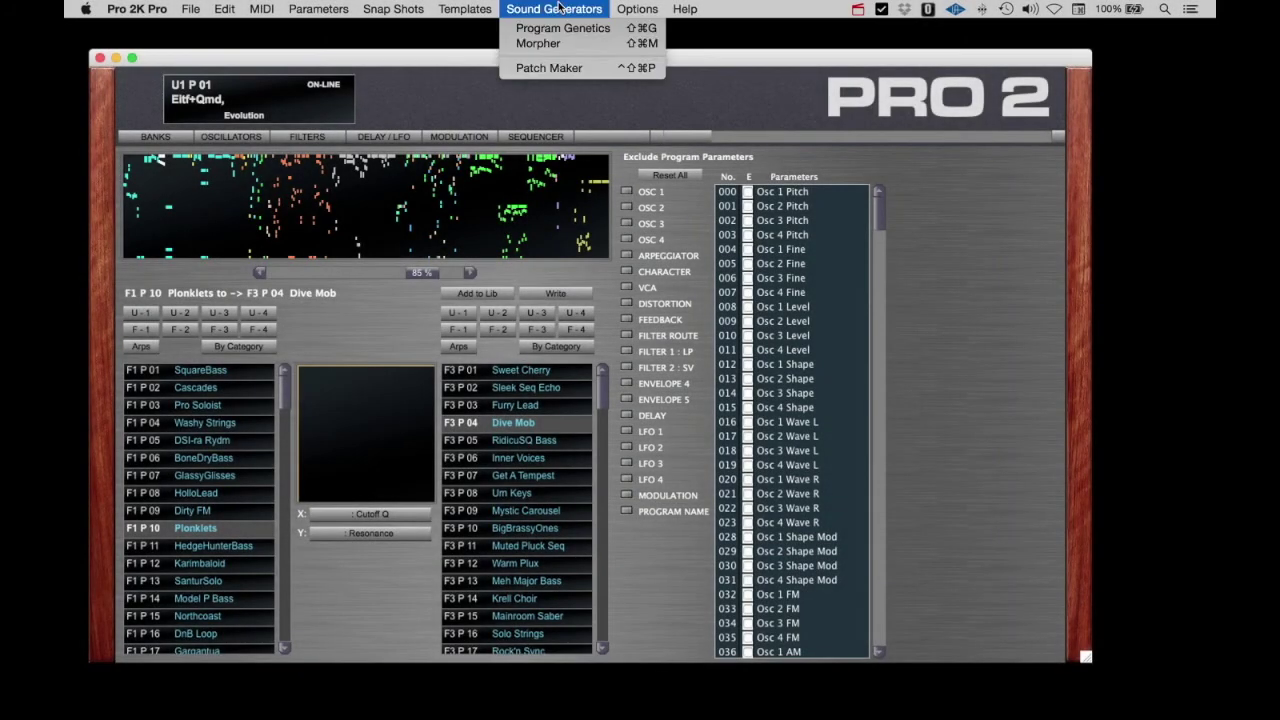
Open Patch Maker and load U1 P3 Pro Soloist as the base voice for all groups.
{"action": "left_click", "coordinate": [553, 68]}
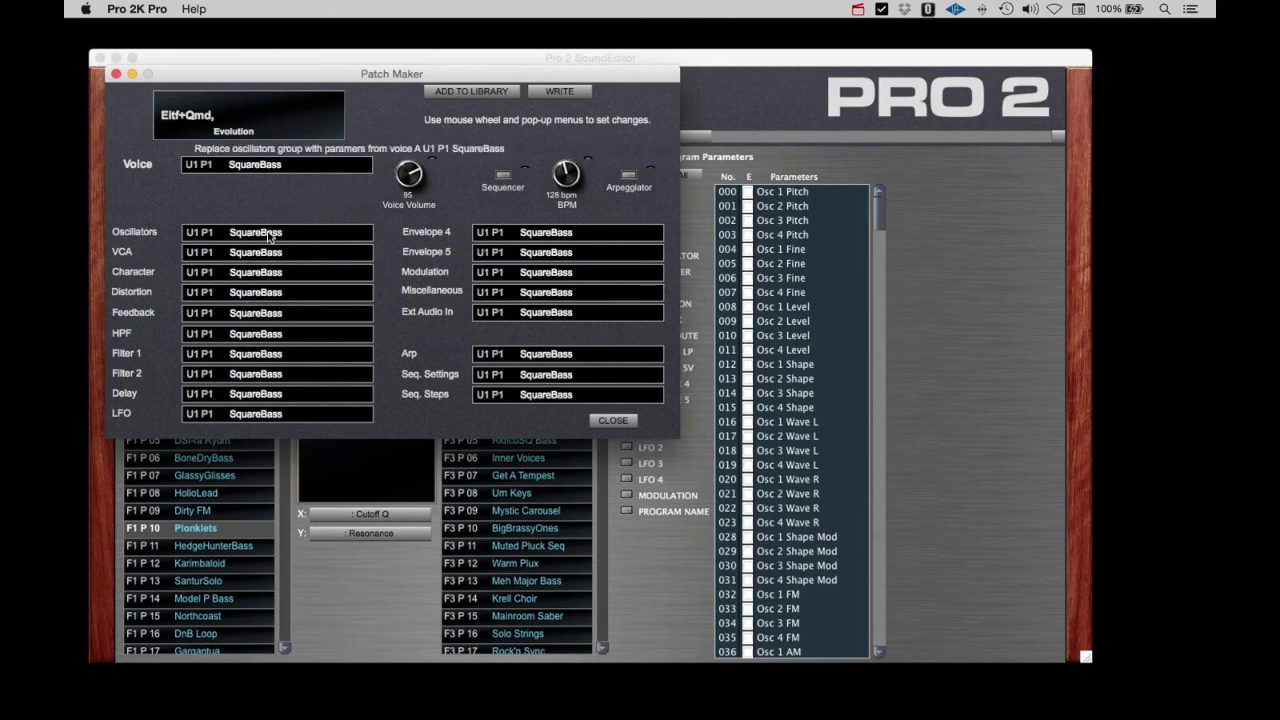
{"action": "left_click", "coordinate": [261, 166]}
{"action": "mouse_move", "coordinate": [295, 175]}
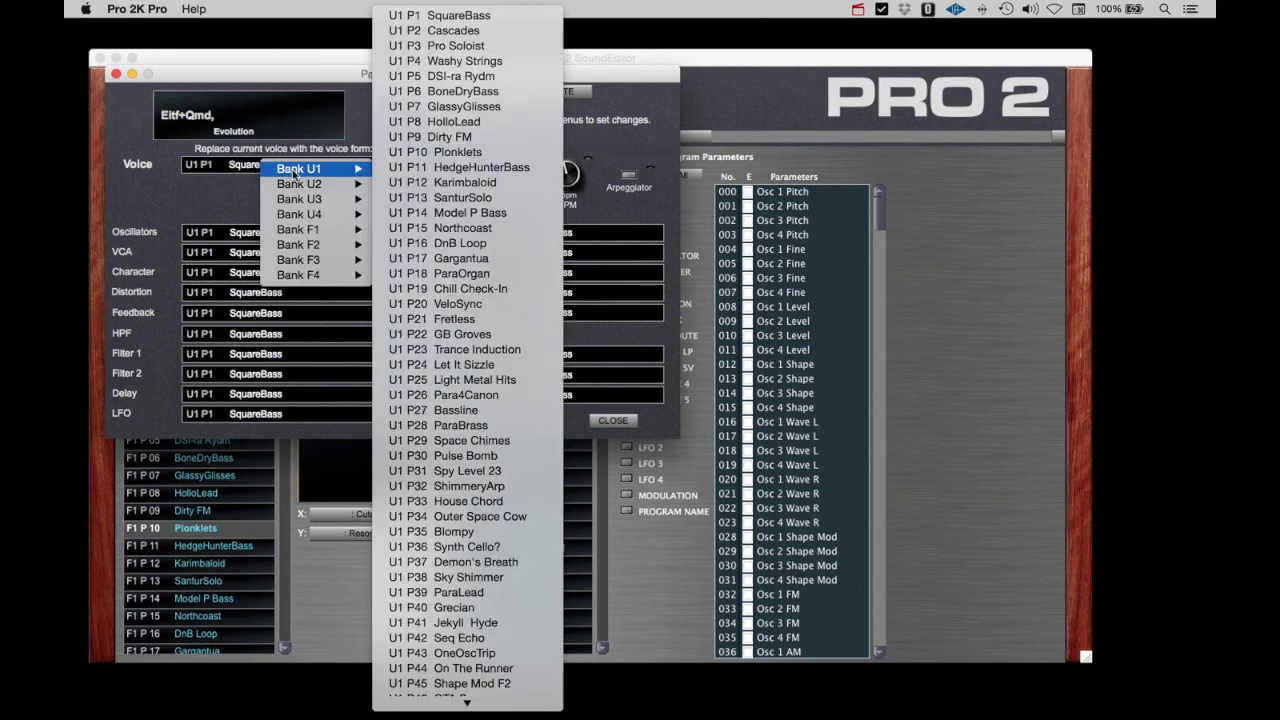
{"action": "left_click", "coordinate": [458, 47]}
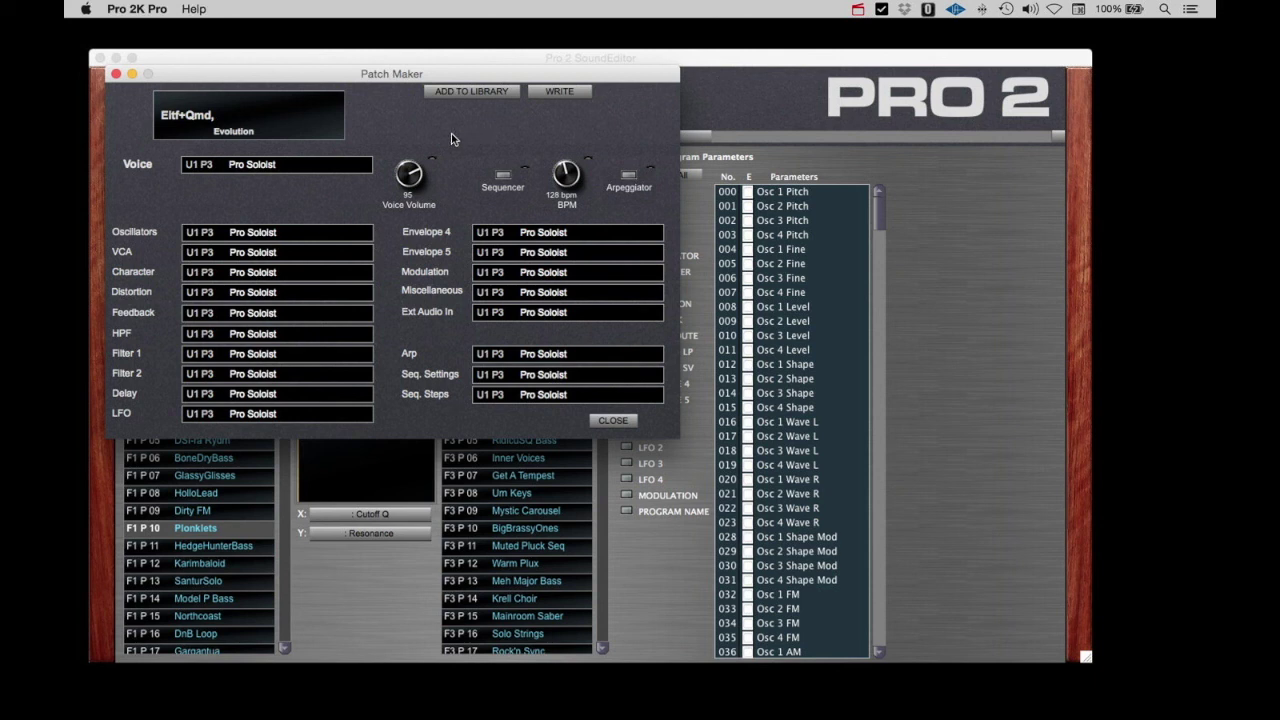
{"action": "left_click", "coordinate": [252, 166]}
Take the oscillators from U1 P15 Northcoast and the feedback from U1 P22 GB Groves.
{"action": "left_click", "coordinate": [207, 195]}
{"action": "left_click", "coordinate": [214, 238]}
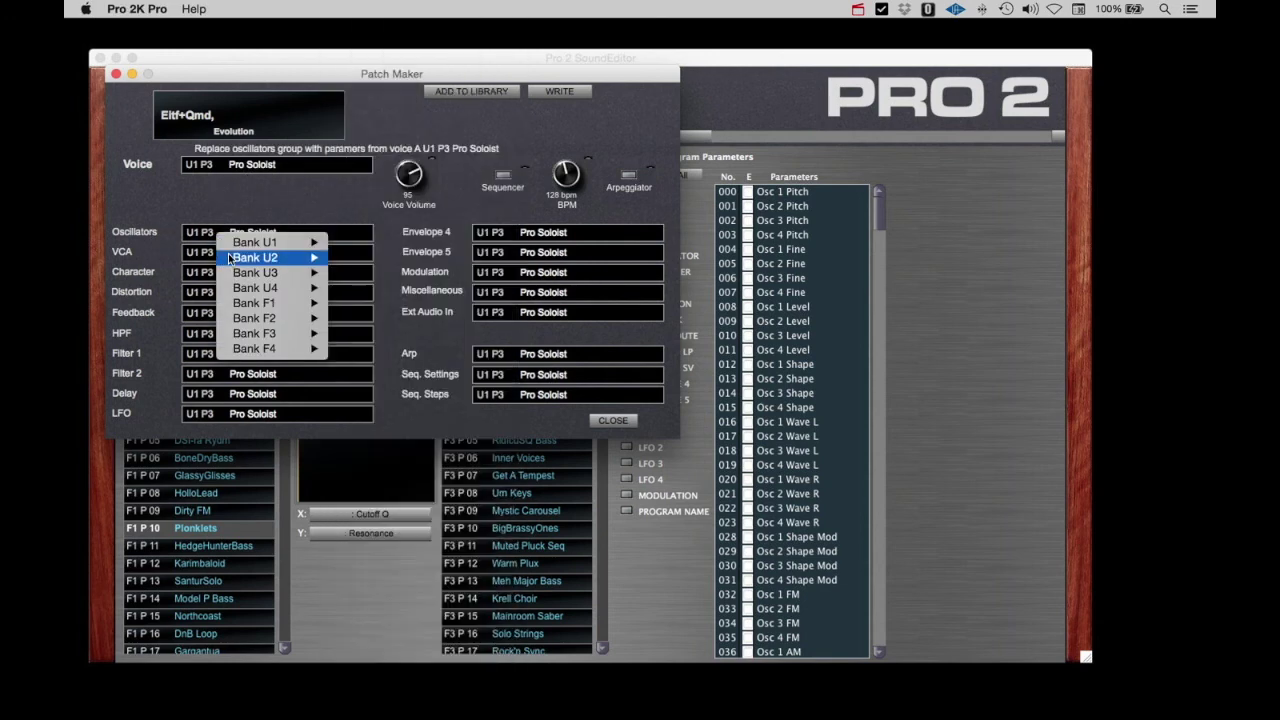
{"action": "mouse_move", "coordinate": [232, 247]}
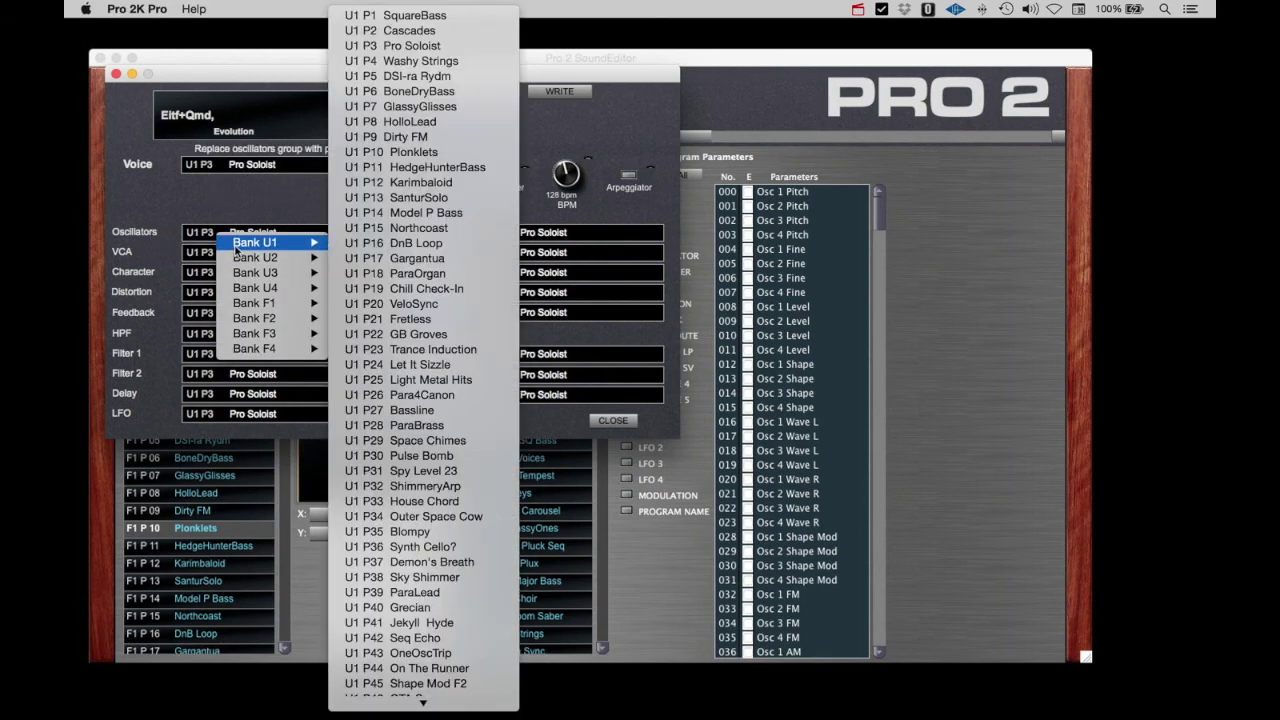
{"action": "left_click", "coordinate": [380, 229]}
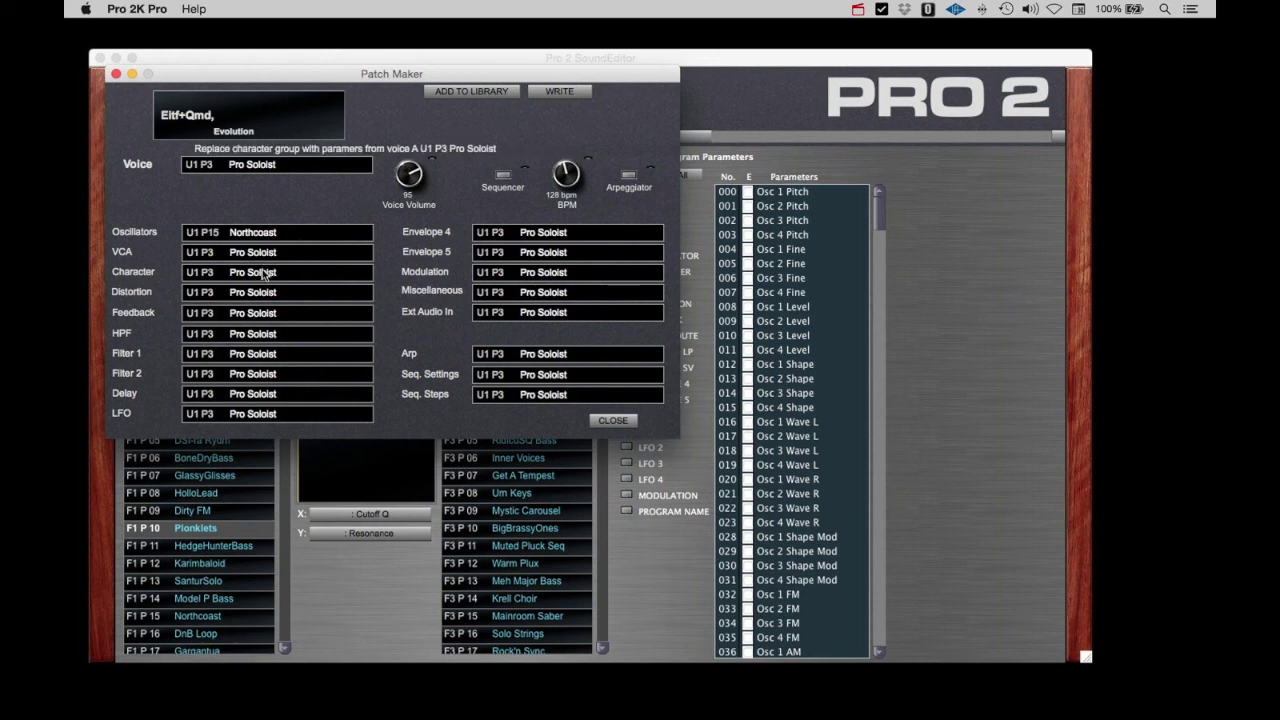
{"action": "left_click", "coordinate": [255, 313]}
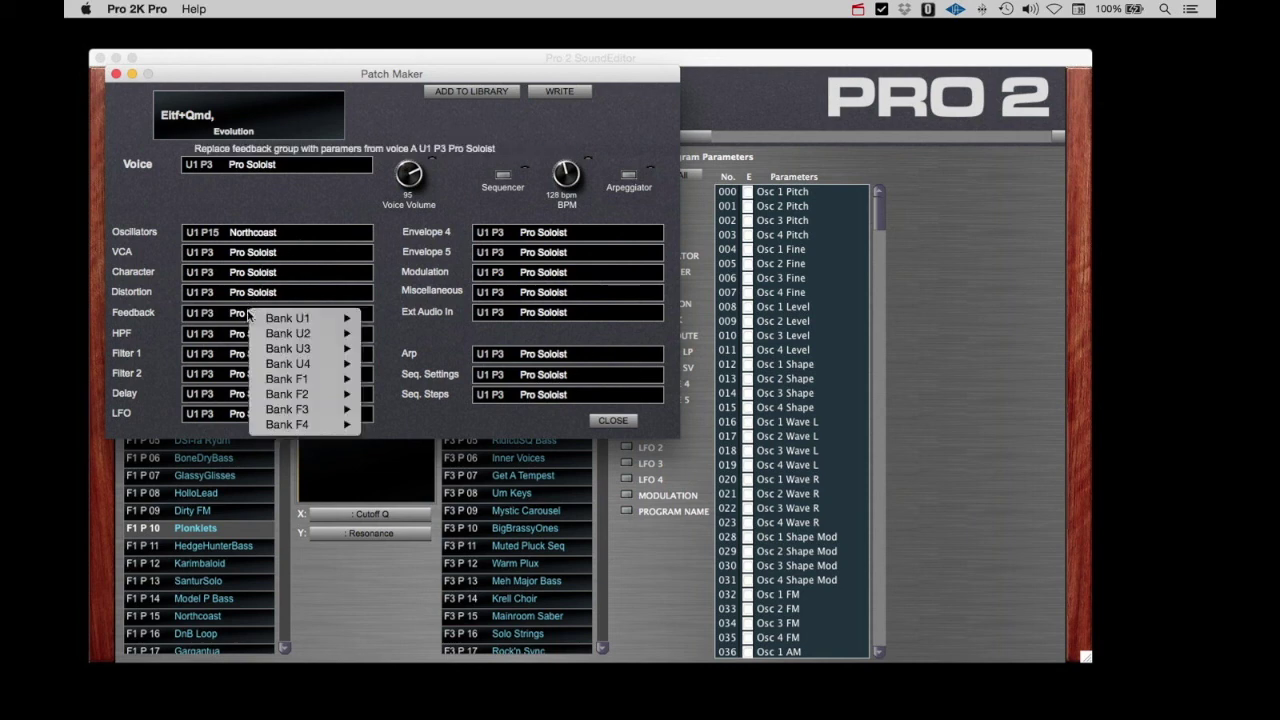
{"action": "mouse_move", "coordinate": [300, 318]}
{"action": "left_click", "coordinate": [414, 334]}
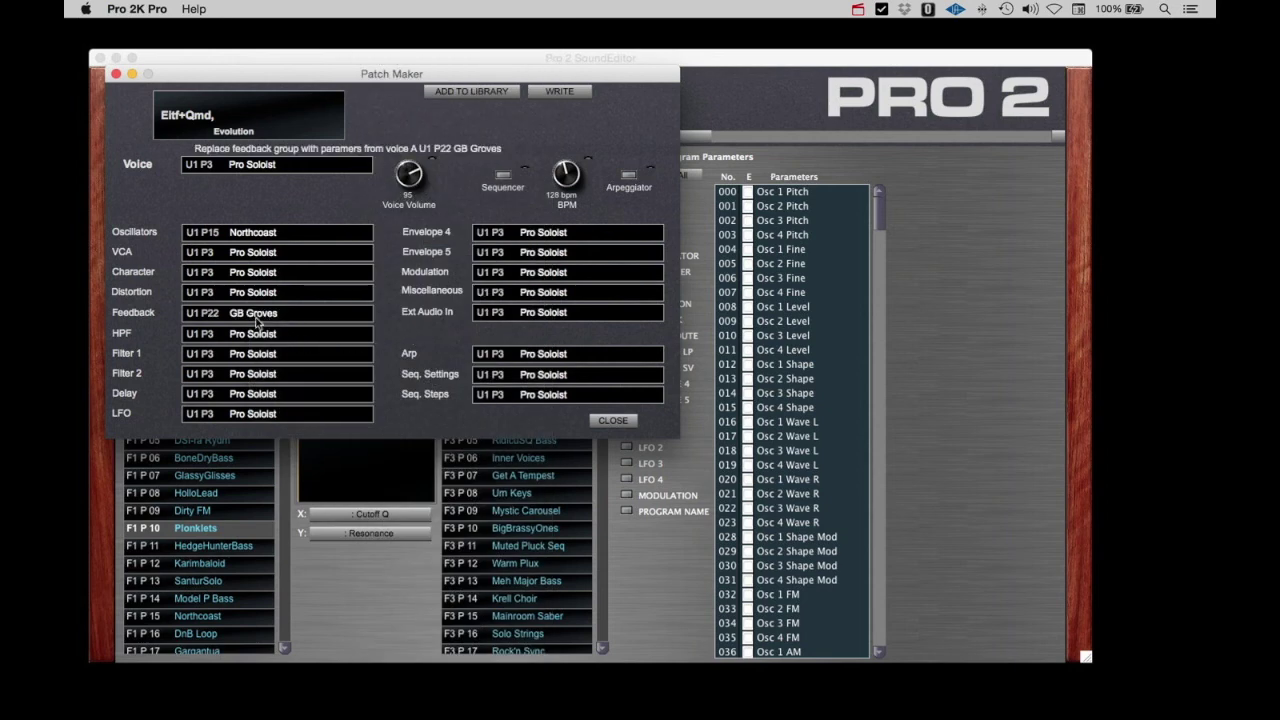
Set Filter 1 to U1 P10 Plonklets, replacing an initial Let It Sizzle pick.
{"action": "left_click", "coordinate": [243, 354]}
{"action": "mouse_move", "coordinate": [266, 362]}
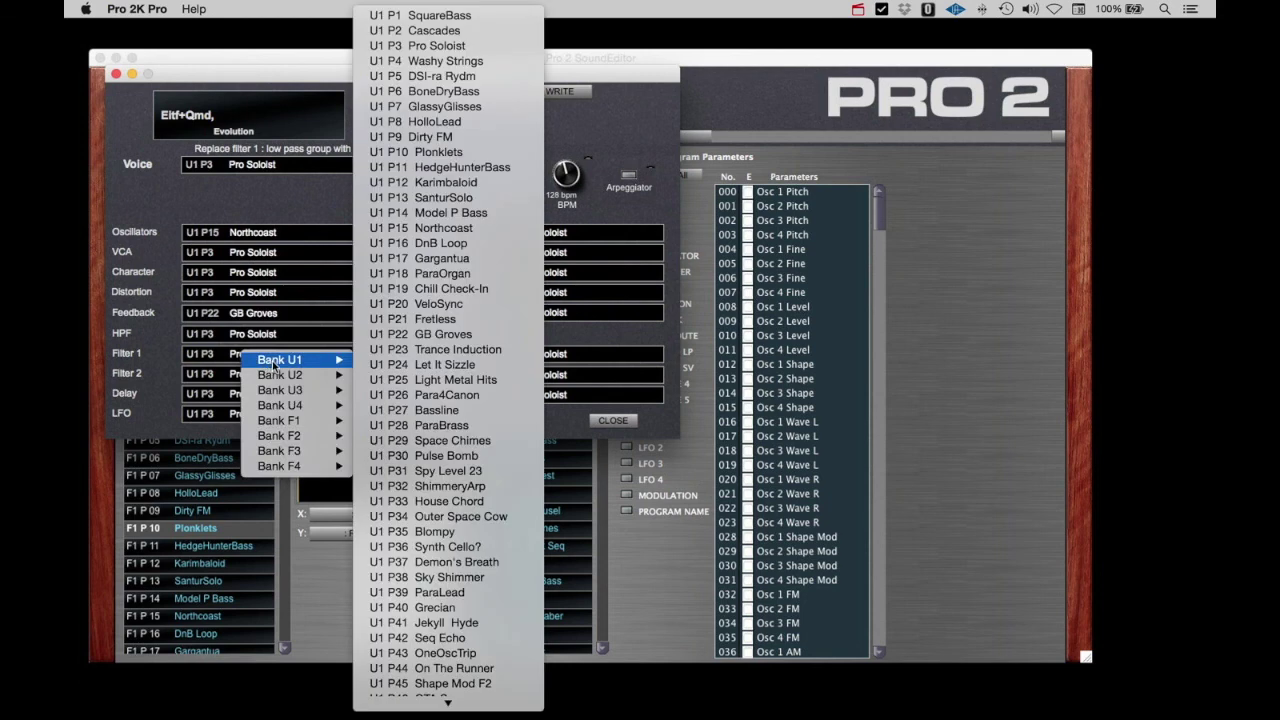
{"action": "left_click", "coordinate": [404, 366]}
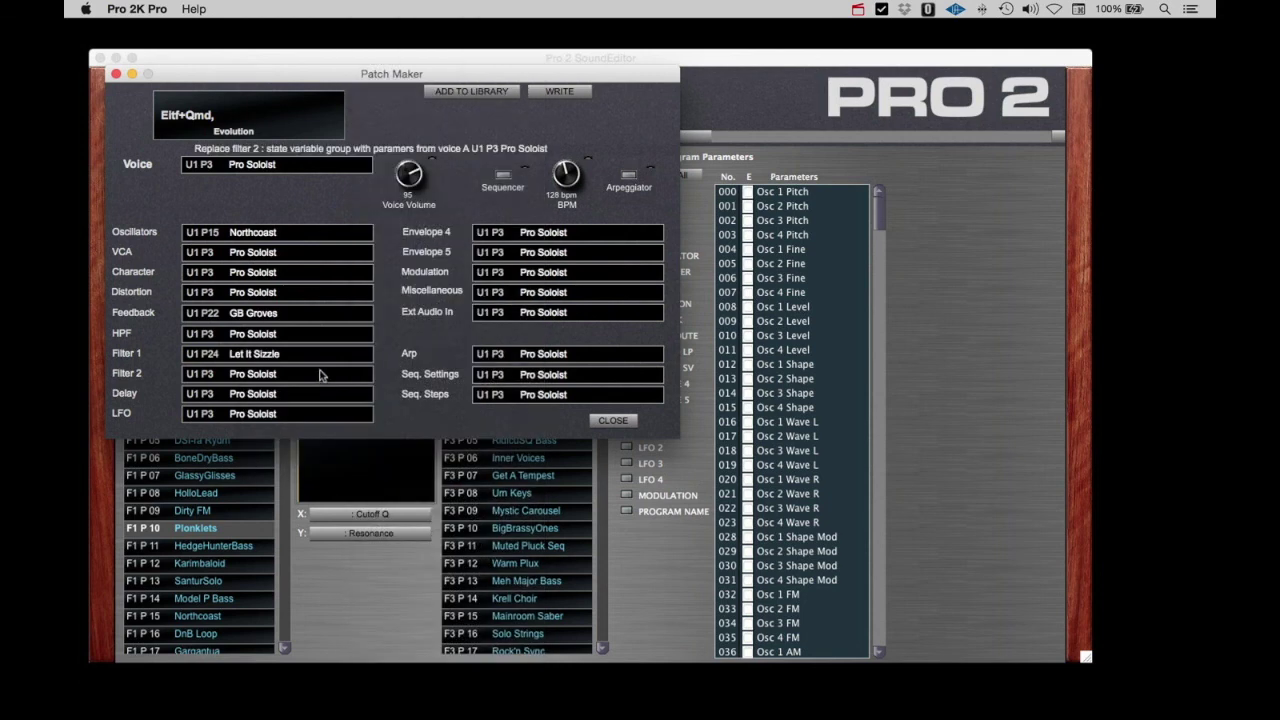
{"action": "left_click", "coordinate": [263, 352]}
{"action": "mouse_move", "coordinate": [290, 359]}
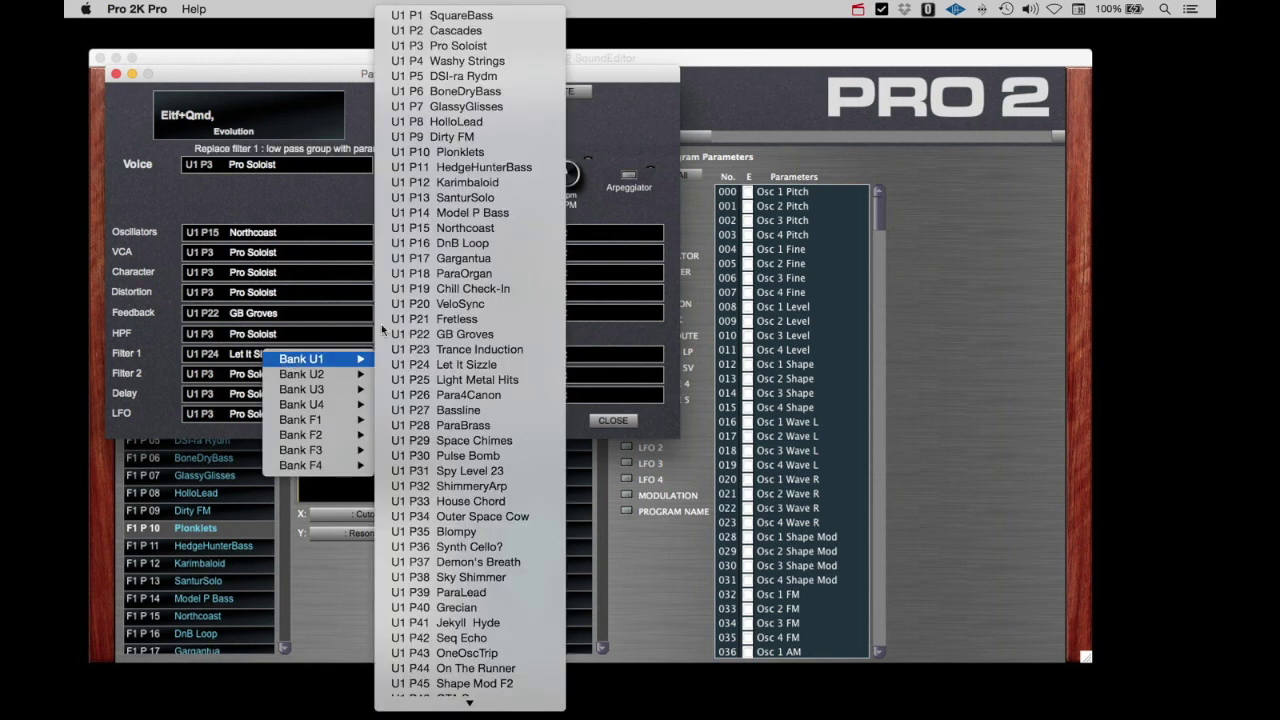
{"action": "left_click", "coordinate": [489, 153]}
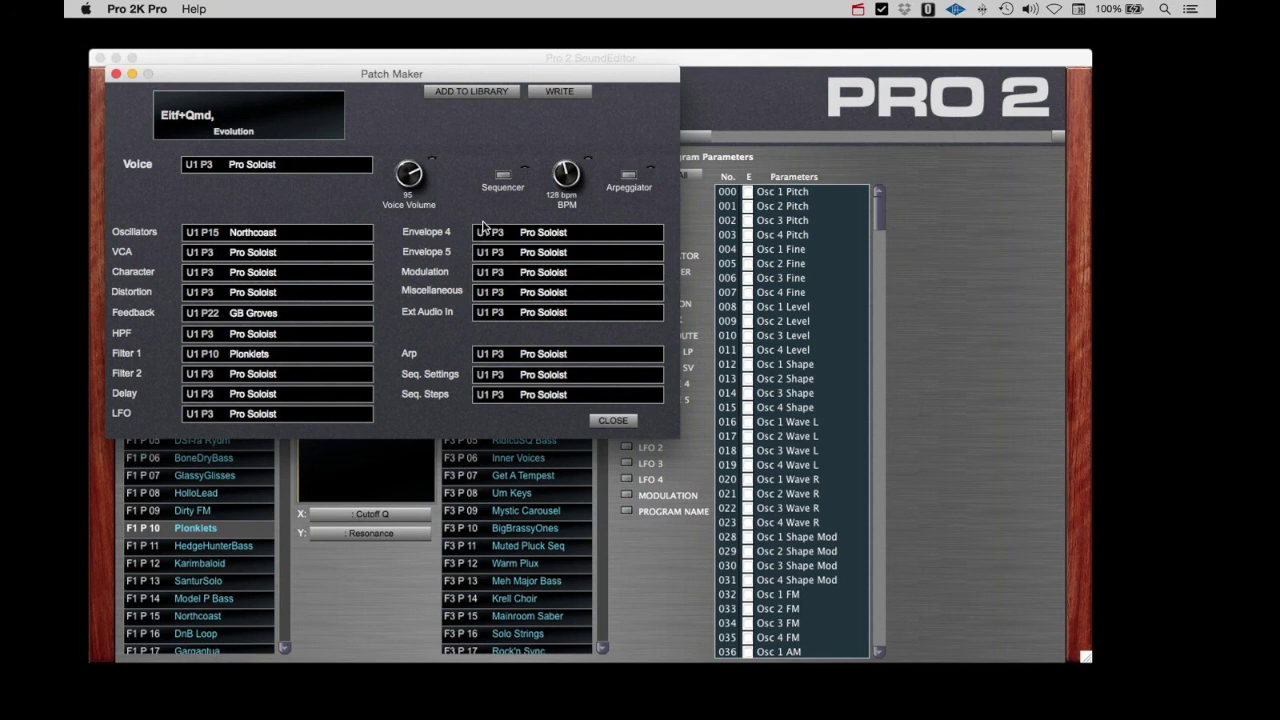
Switch the oscillators group to U1 P11 HedgeHunterBass.
{"action": "left_click", "coordinate": [256, 237]}
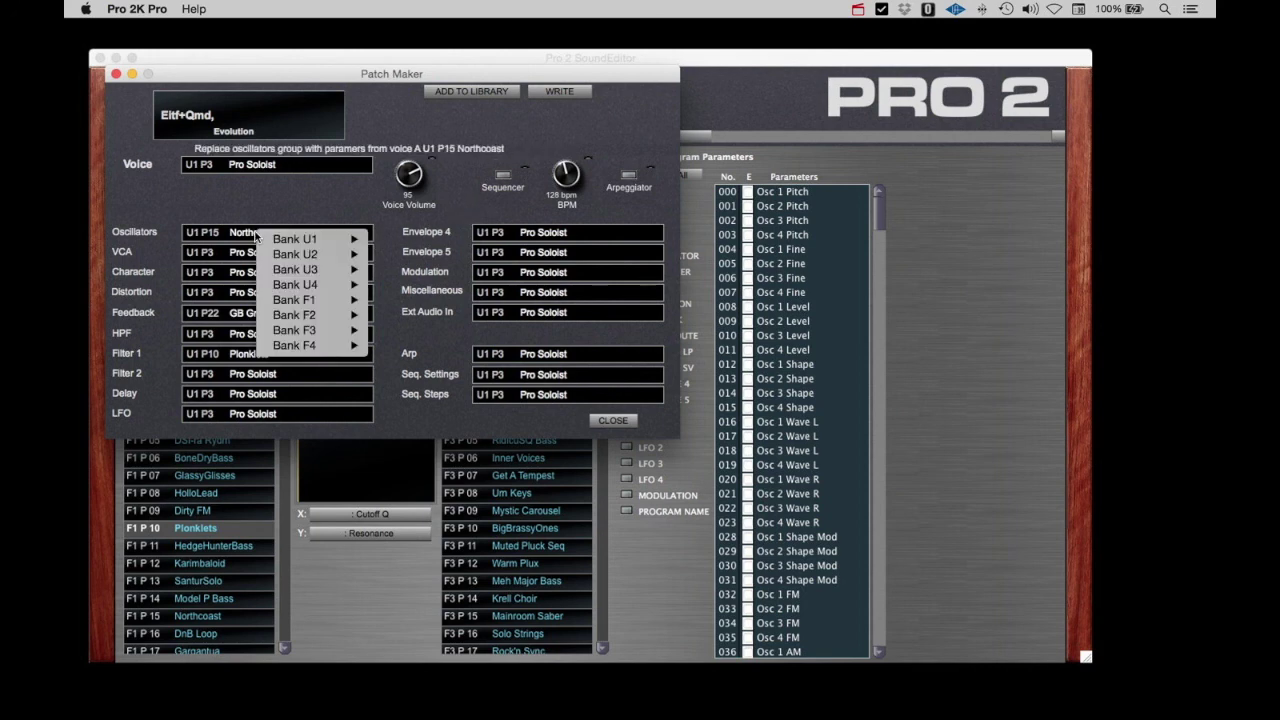
{"action": "mouse_move", "coordinate": [276, 238]}
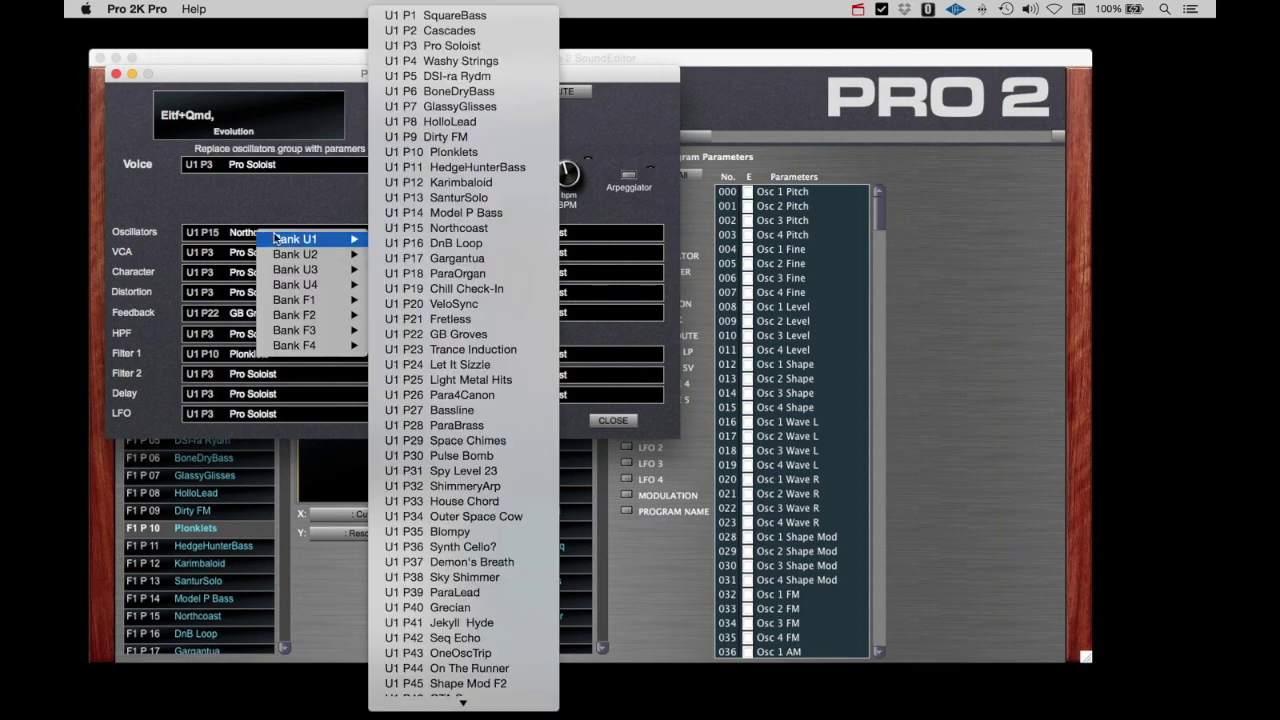
{"action": "left_click", "coordinate": [455, 167]}
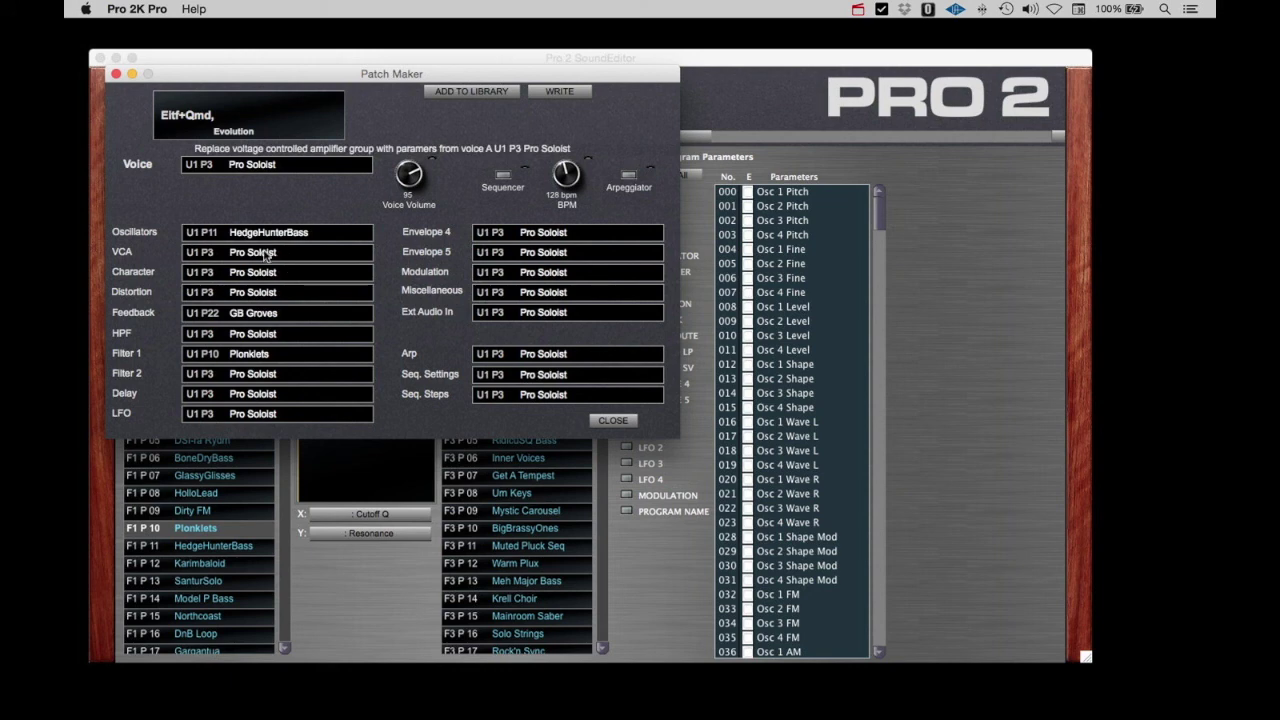
Switch Filter 1 to the factory patch F1 P29 Space Chimes.
{"action": "left_click", "coordinate": [253, 358]}
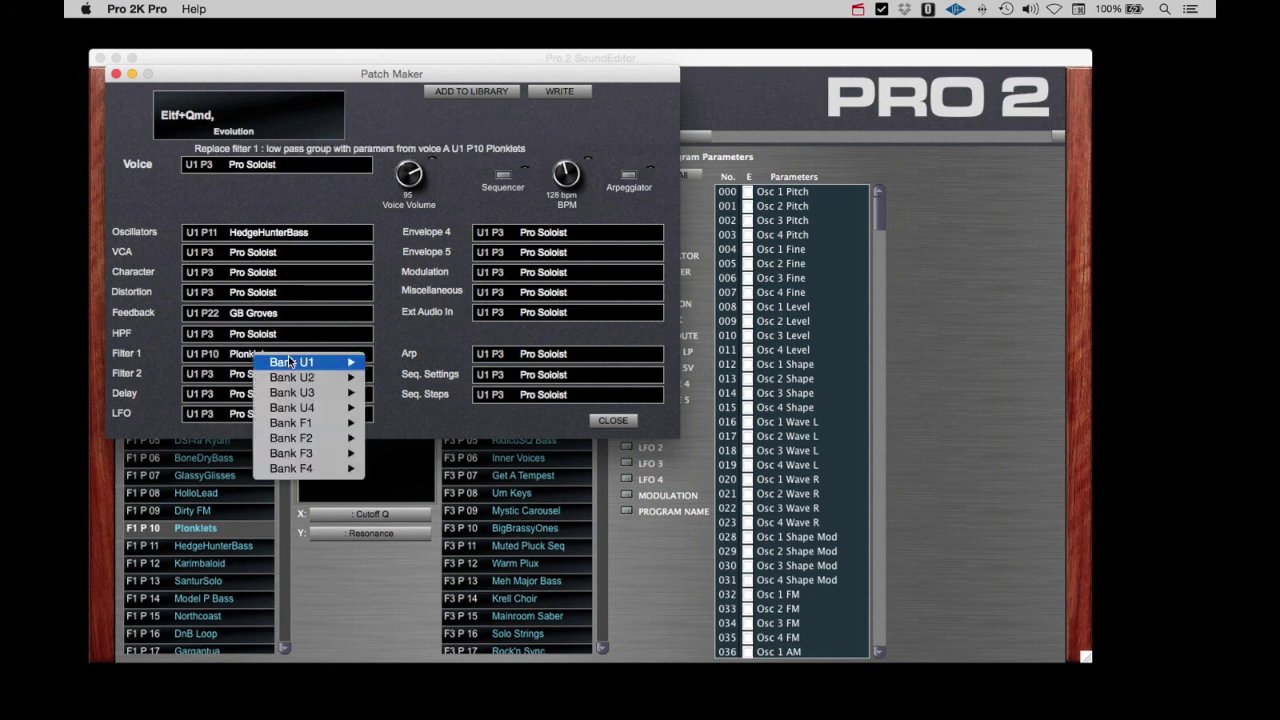
{"action": "mouse_move", "coordinate": [290, 425]}
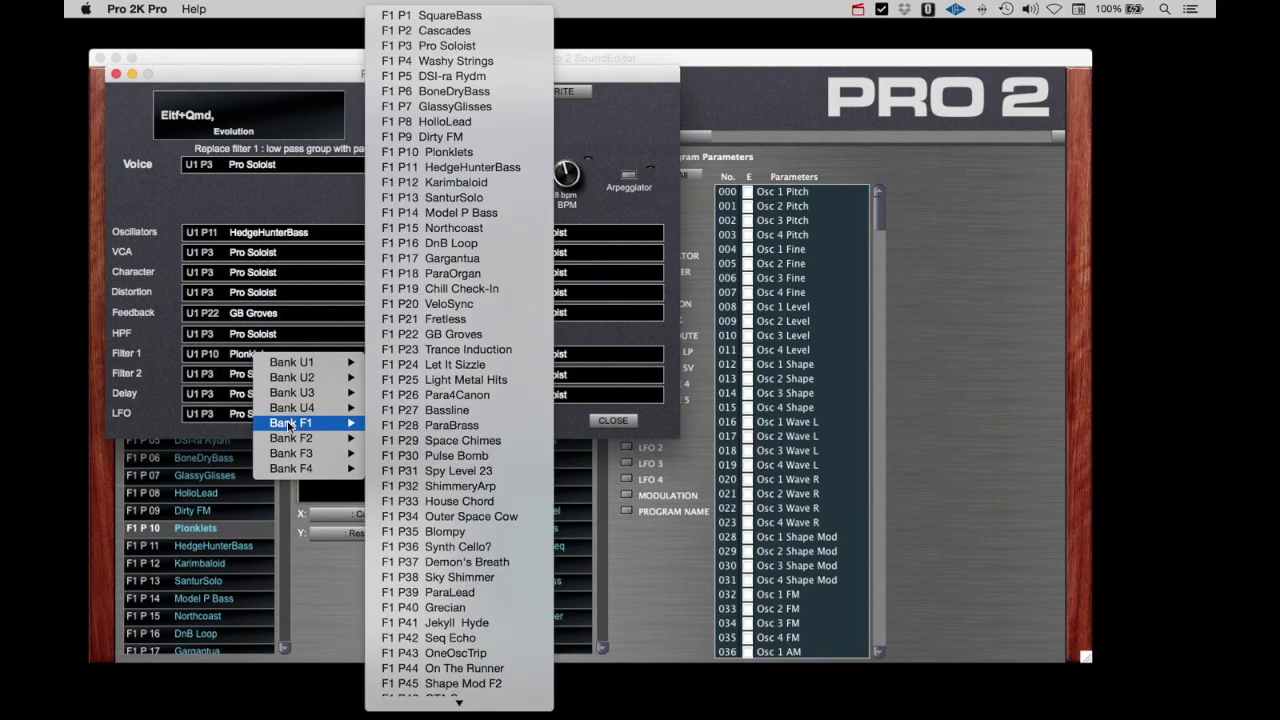
{"action": "left_click", "coordinate": [455, 441]}
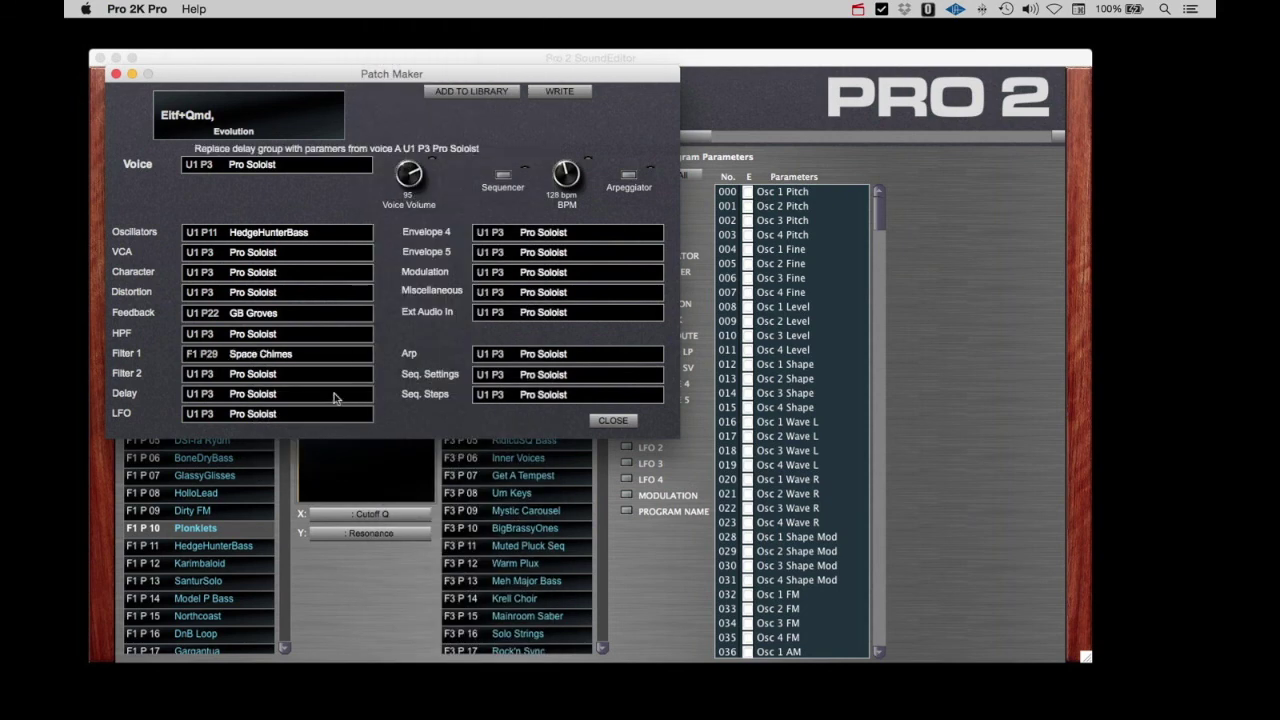